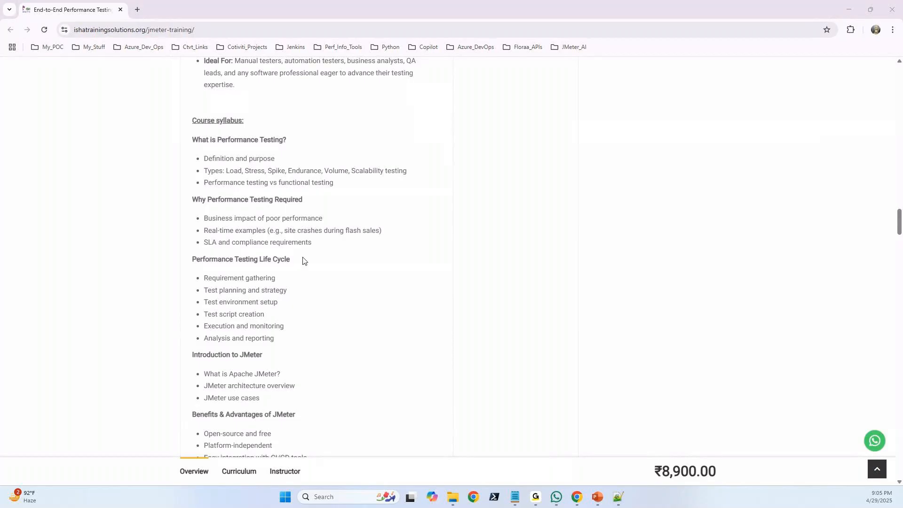
Examine the opening topics of the JMeter course syllabus, from performance testing basics through installing and launching JMeter.
scroll(303, 260, down, 2)
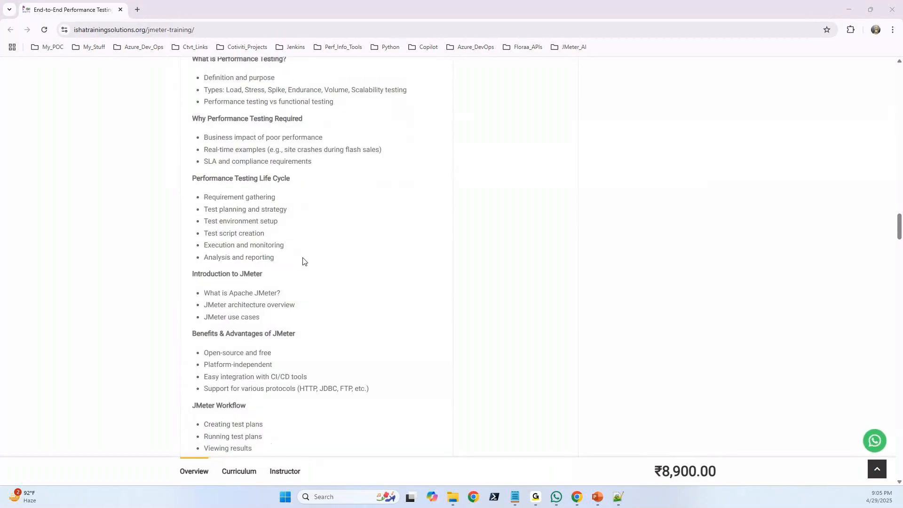
scroll(303, 261, down, 1)
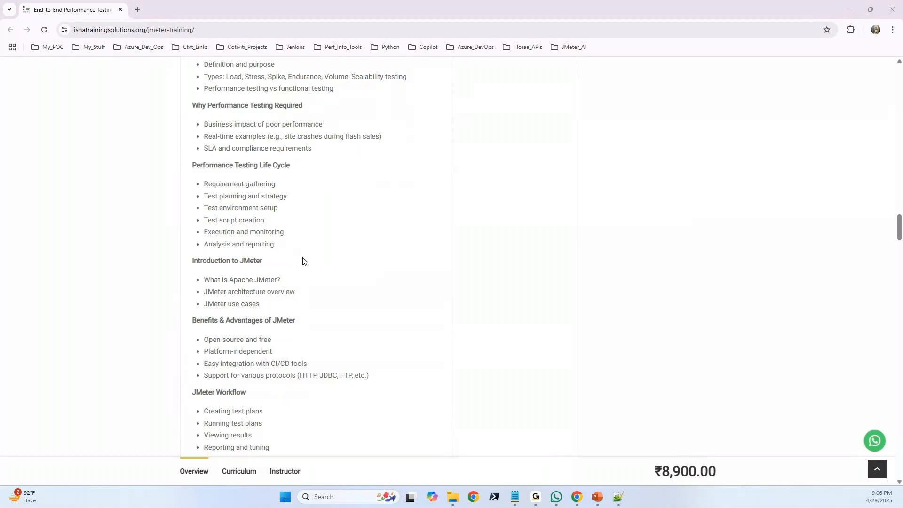
scroll(303, 261, down, 3)
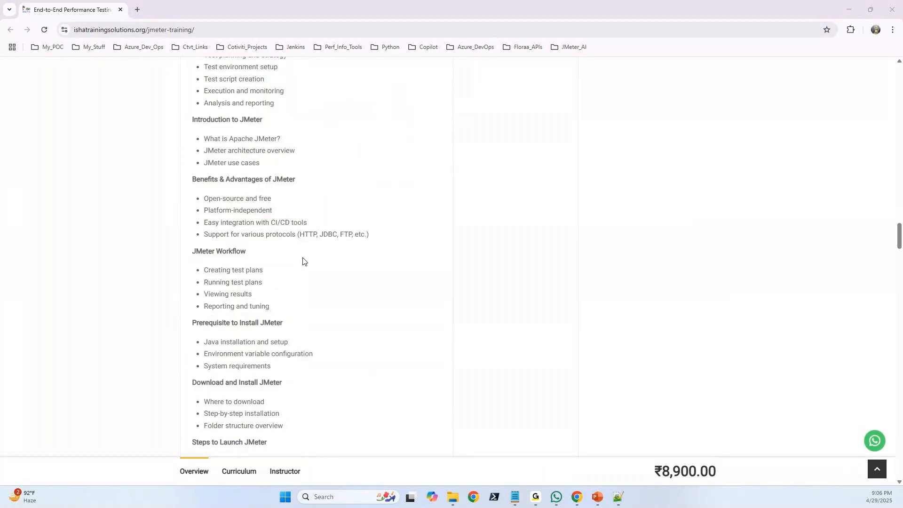
scroll(303, 261, down, 3)
scroll(303, 261, up, 1)
scroll(303, 261, up, 10)
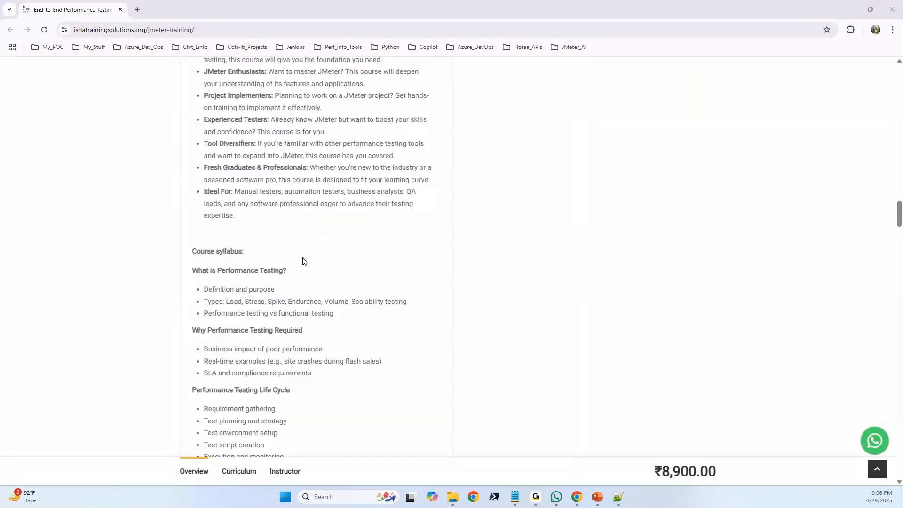
scroll(303, 261, down, 4)
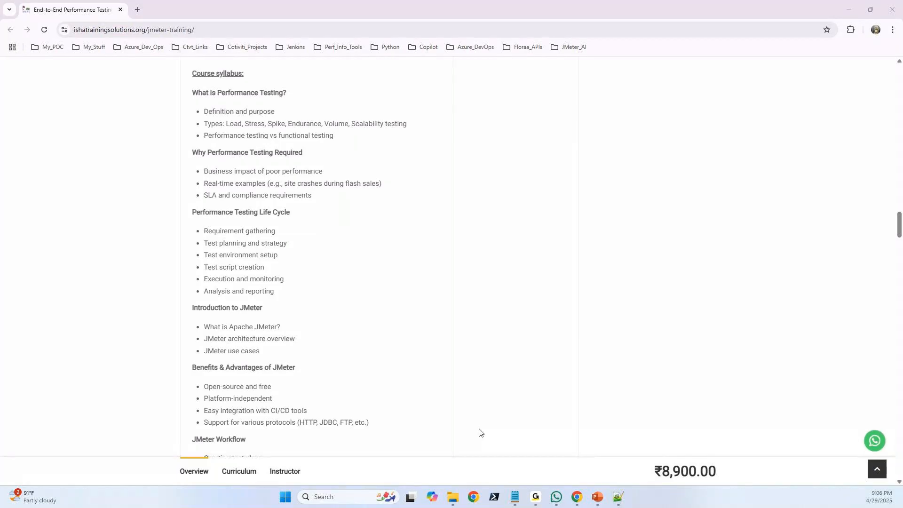
Switch to the Notepad++ notes and float their window over the blank area beside the course syllabus.
click(618, 497)
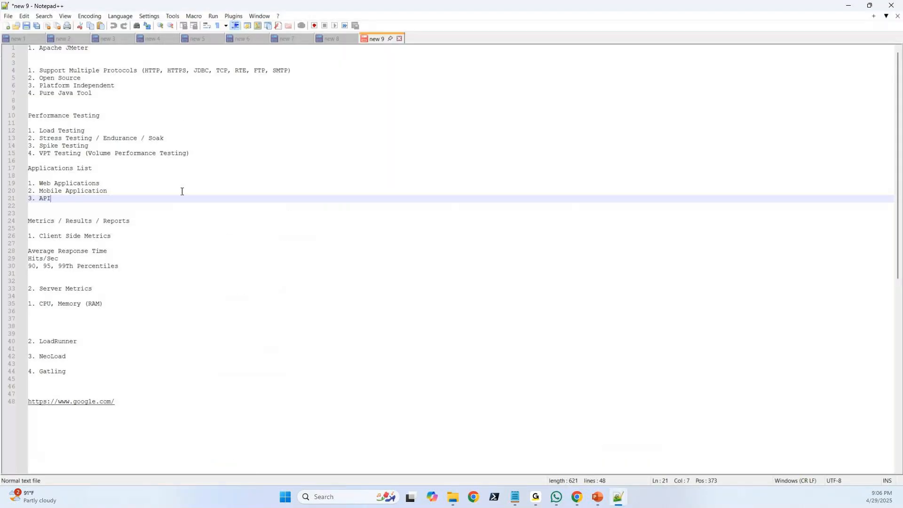
drag(215, 8, 325, 73)
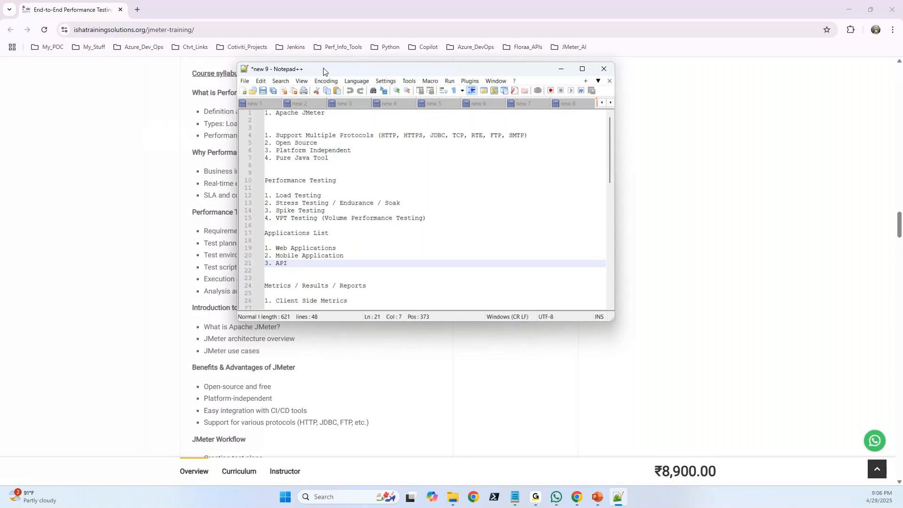
drag(323, 71, 475, 89)
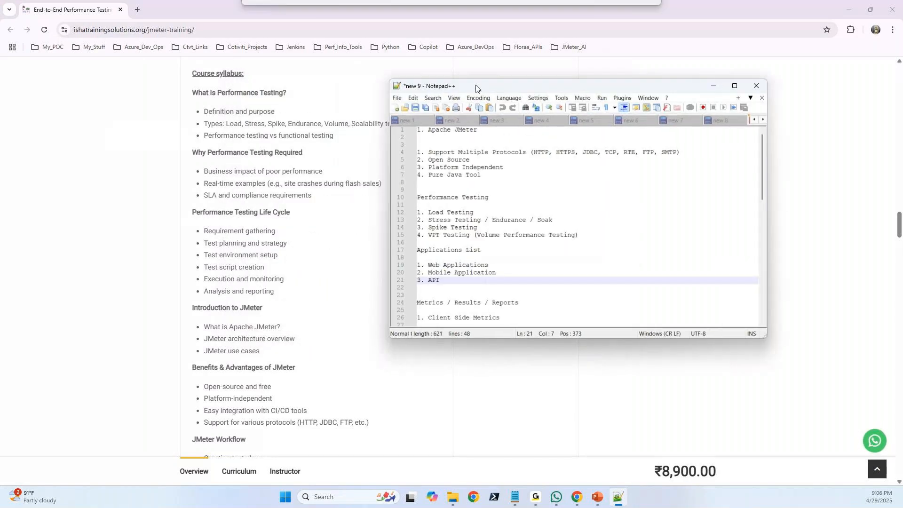
Review the notes by highlighting the Spike Testing line, the four JMeter features and the applications list.
drag(477, 228, 417, 227)
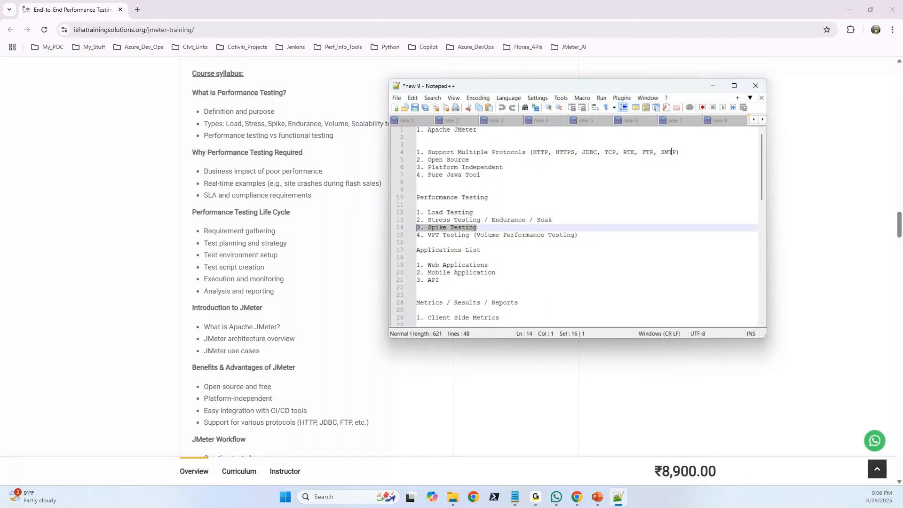
drag(678, 175, 410, 155)
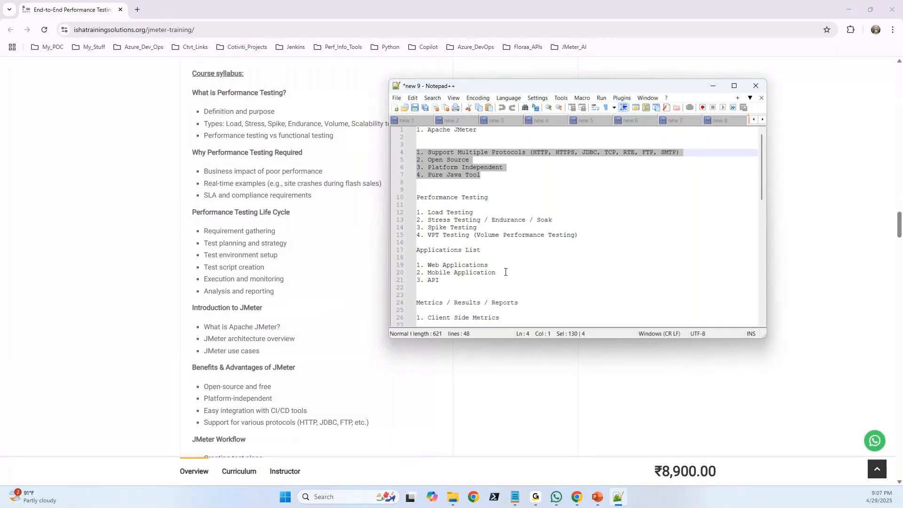
drag(448, 280, 417, 265)
Add "4. Database Load Testing" below API in the applications list and minimize the notes.
click(447, 283)
key(Return)
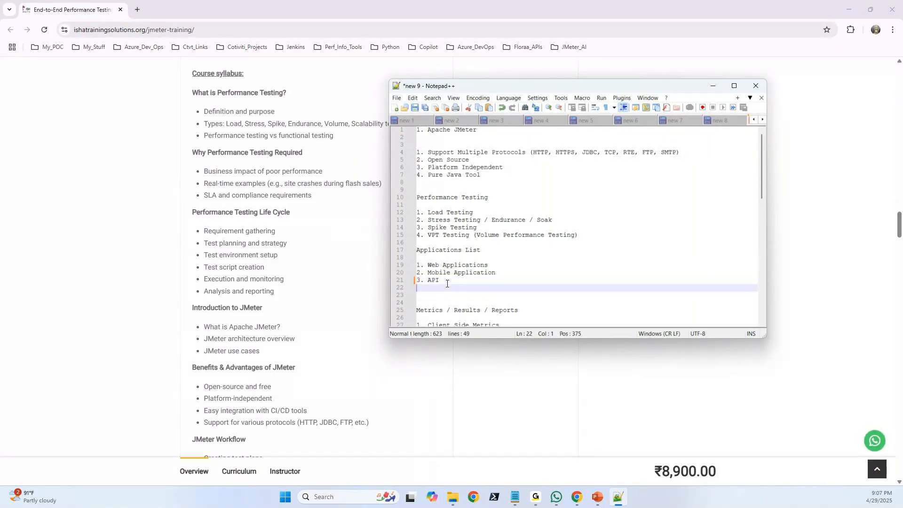
text(4. Database Load)
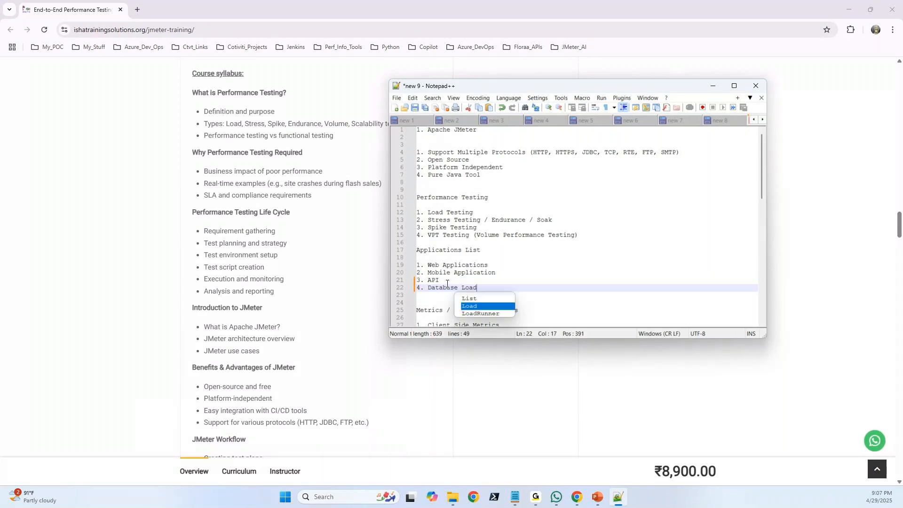
text( Testing)
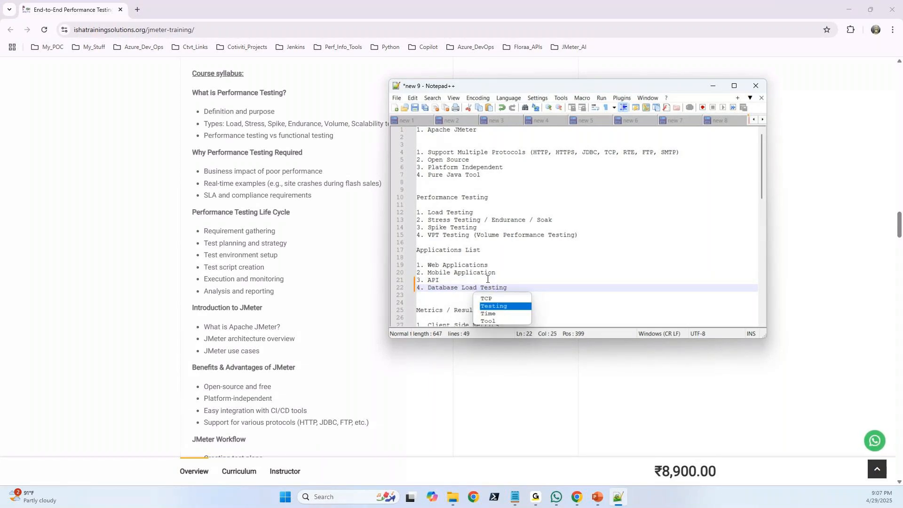
key(Escape)
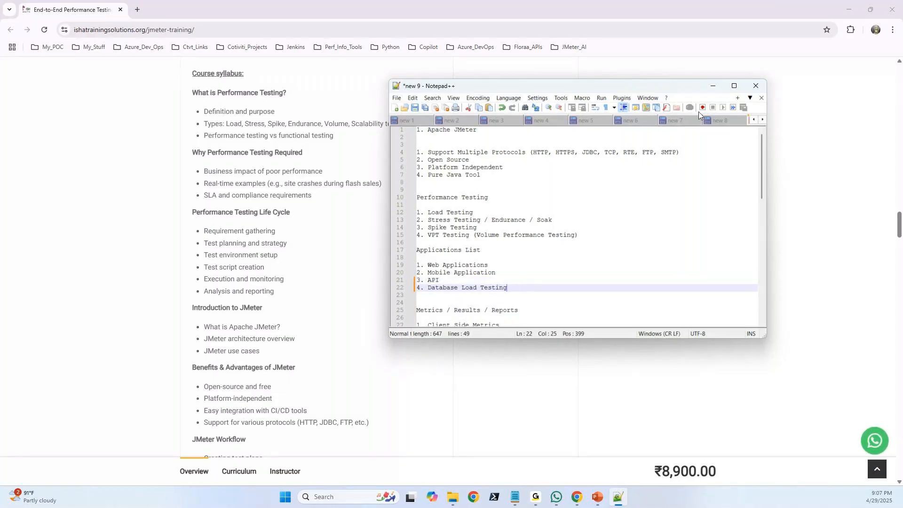
click(713, 85)
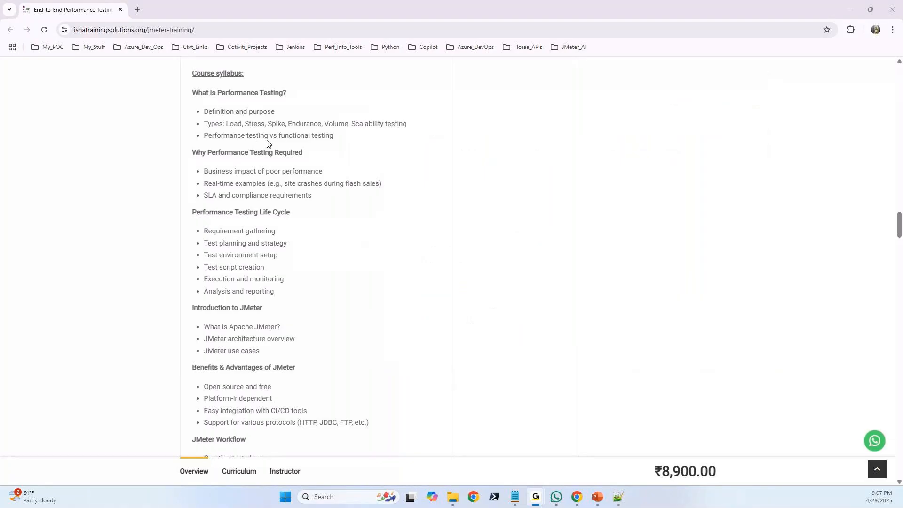
Examine the syllabus point "Performance testing vs functional testing" and highlight its final word.
scroll(269, 142, down, 1)
scroll(268, 138, up, 1)
click(336, 138)
drag(335, 137, 314, 136)
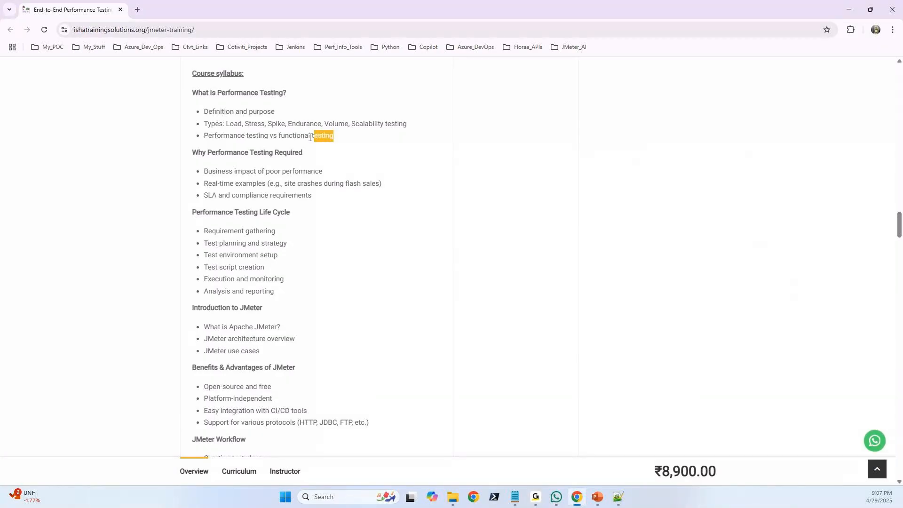
Search Google for "orange live hrm" in a new tab and open the OrangeHRM demo login page.
click(138, 10)
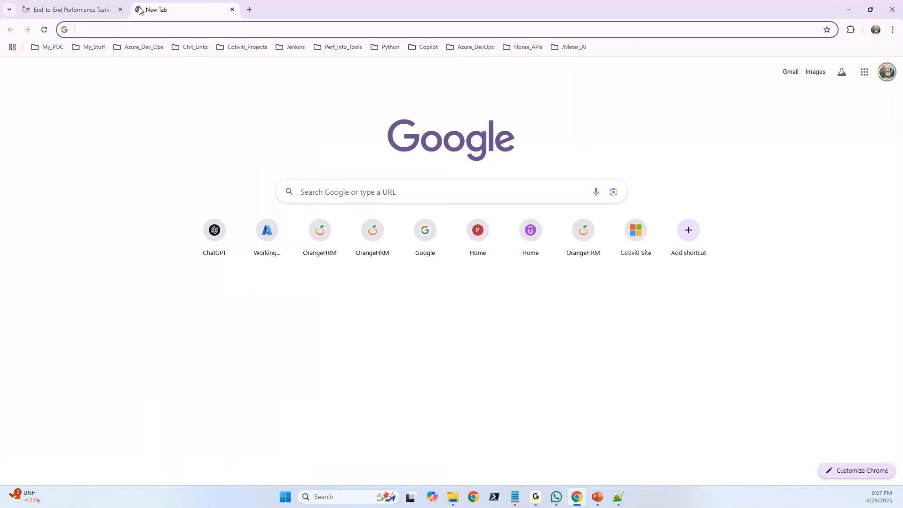
text(or)
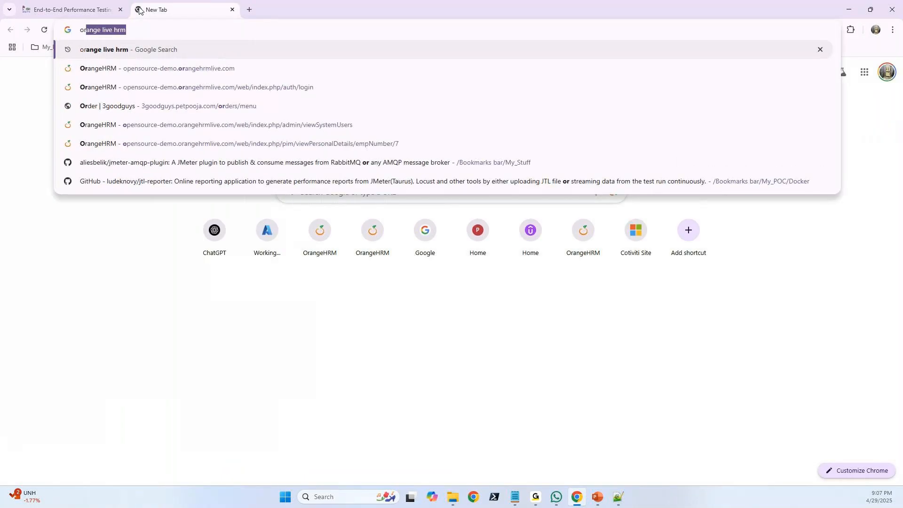
text(an)
key(Return)
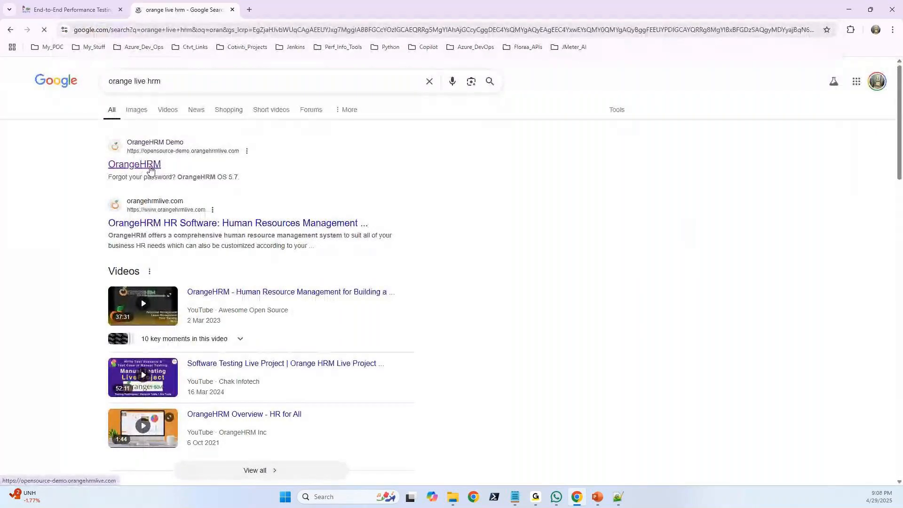
click(143, 171)
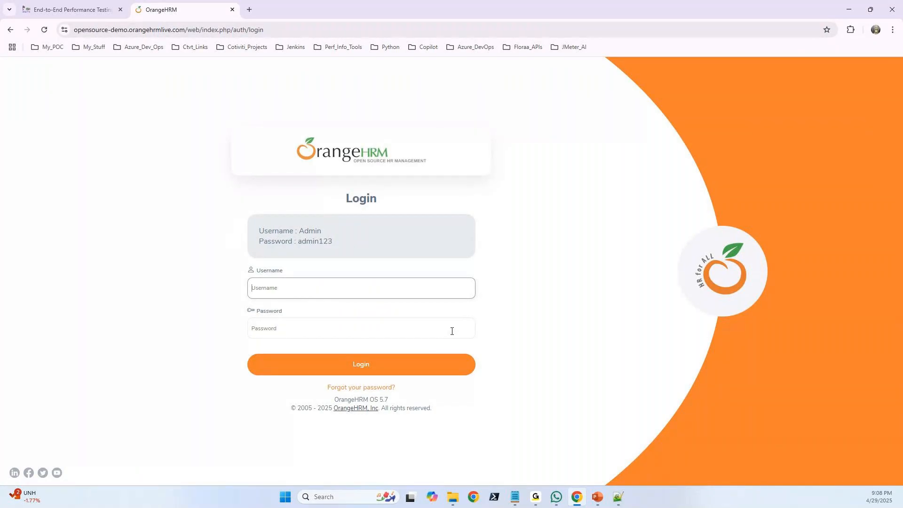
click(322, 289)
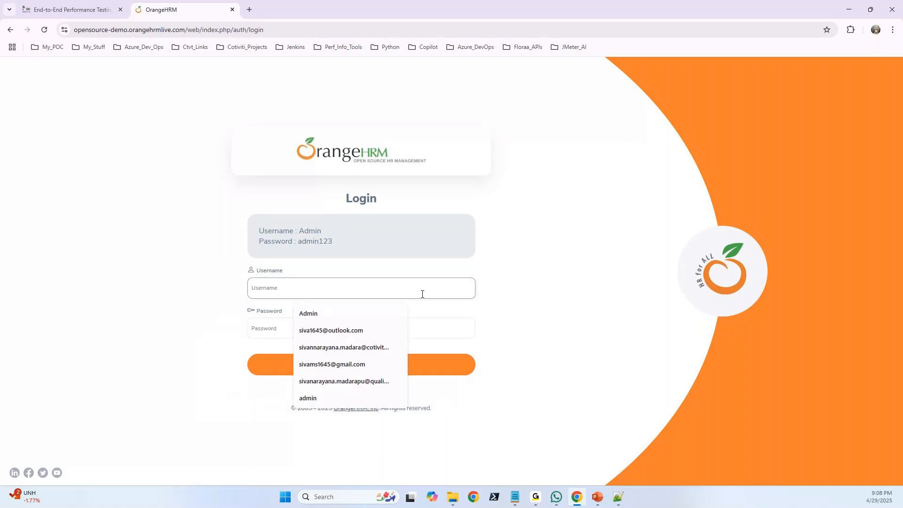
click(557, 294)
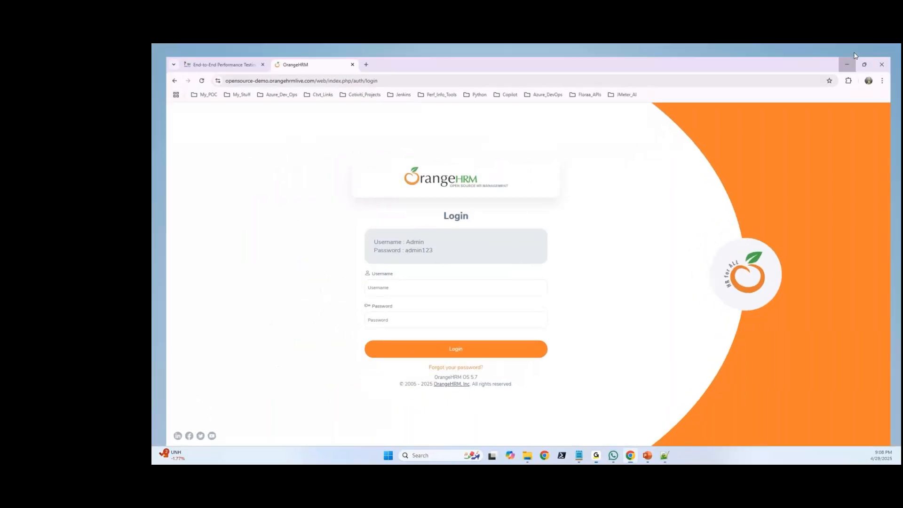
click(849, 62)
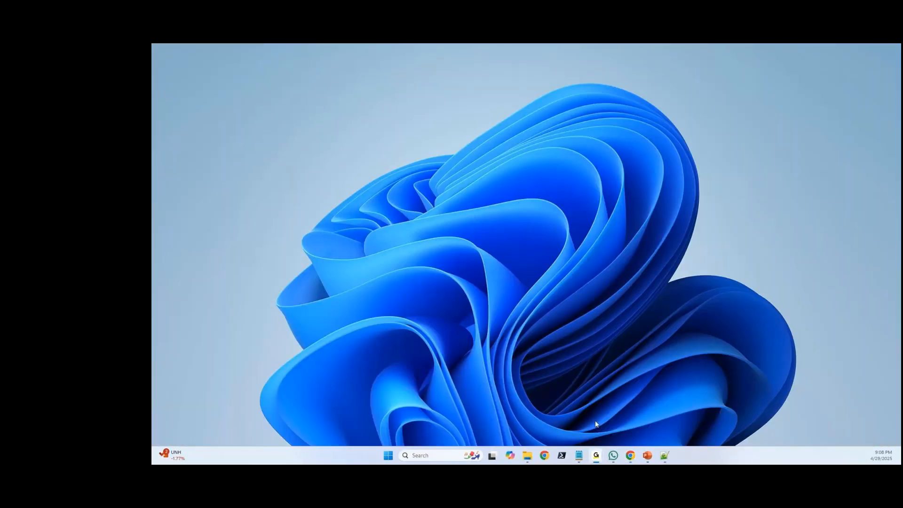
click(543, 459)
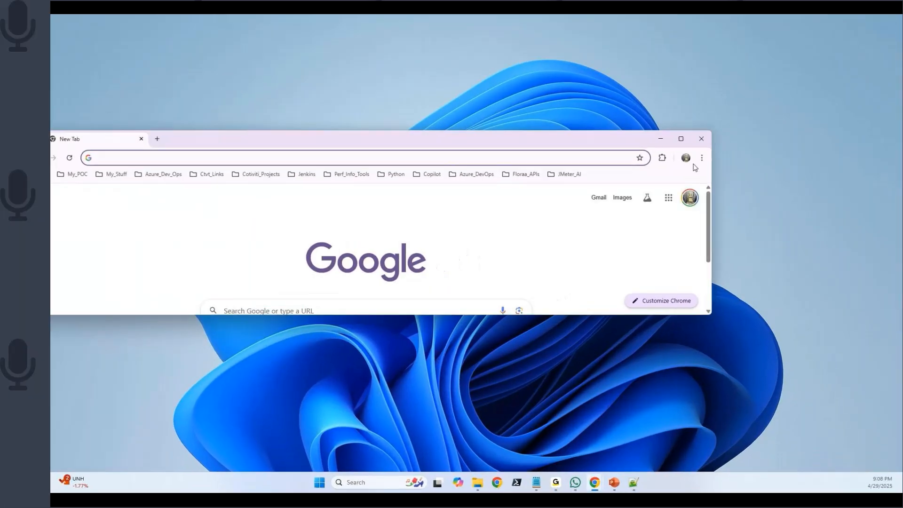
click(690, 133)
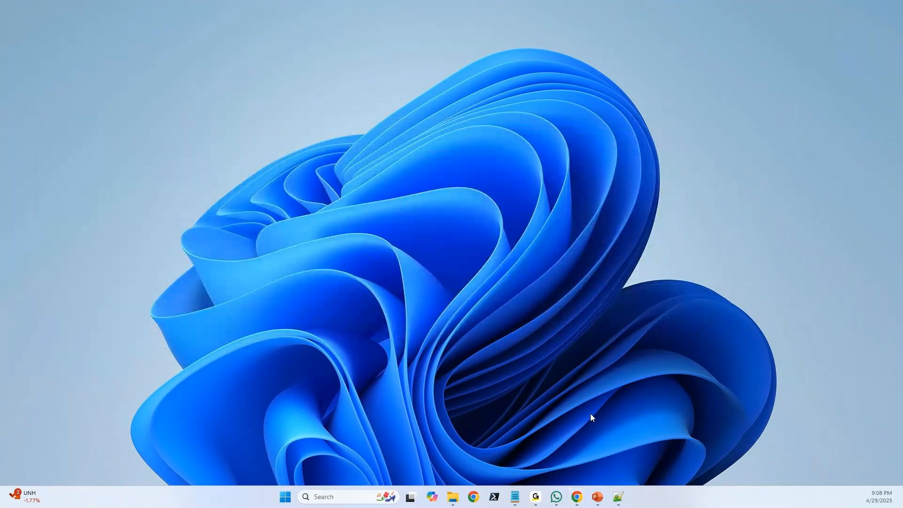
click(577, 497)
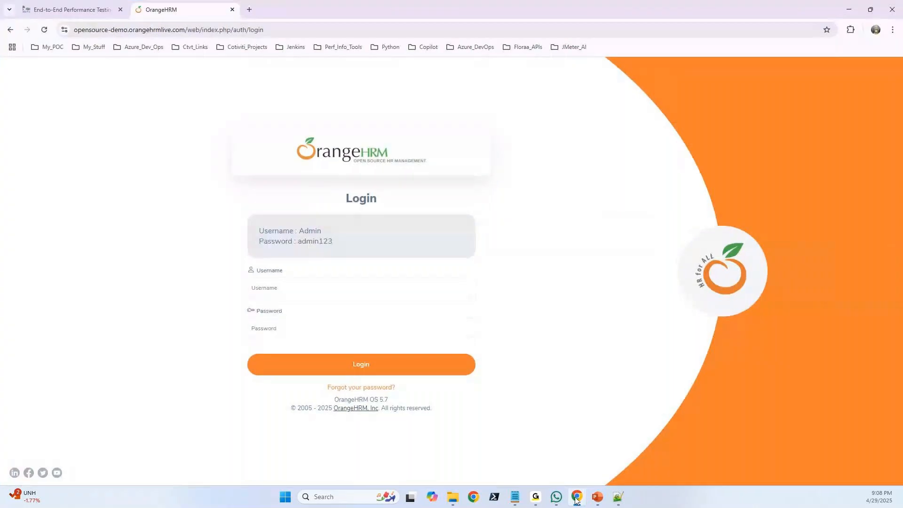
Return to the JMeter course page and highlight "Performance testing" in the comparison with functional testing.
click(80, 11)
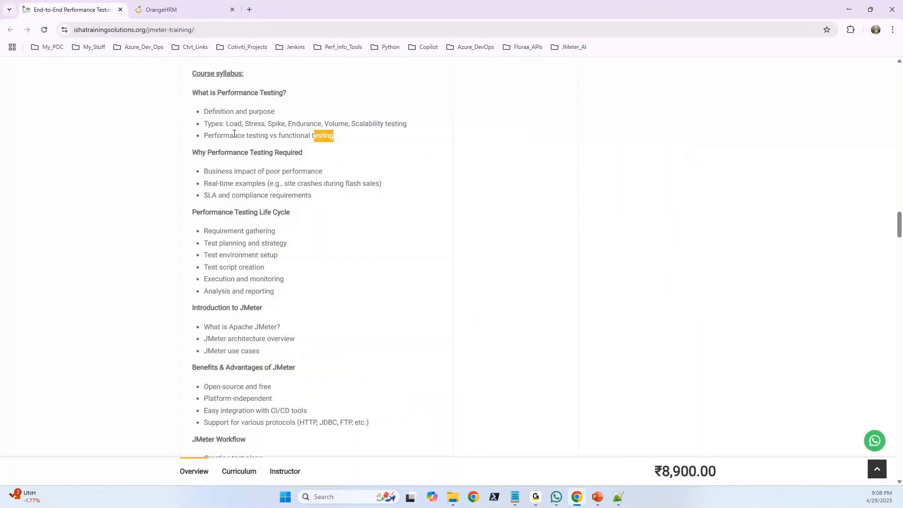
drag(204, 137, 267, 133)
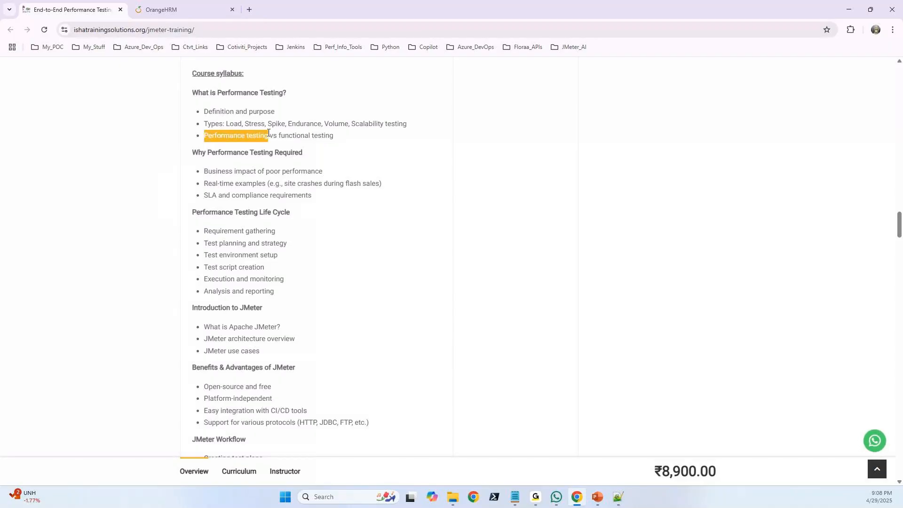
double_click(261, 138)
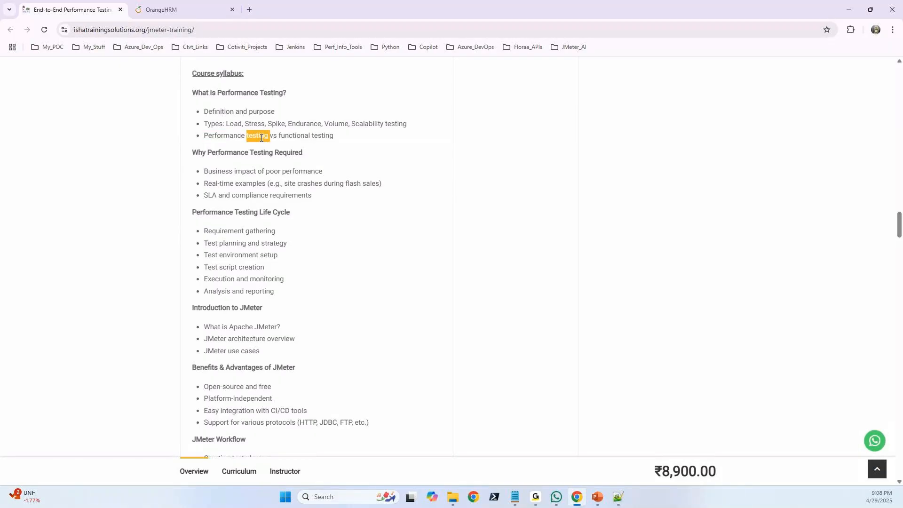
drag(204, 137, 268, 137)
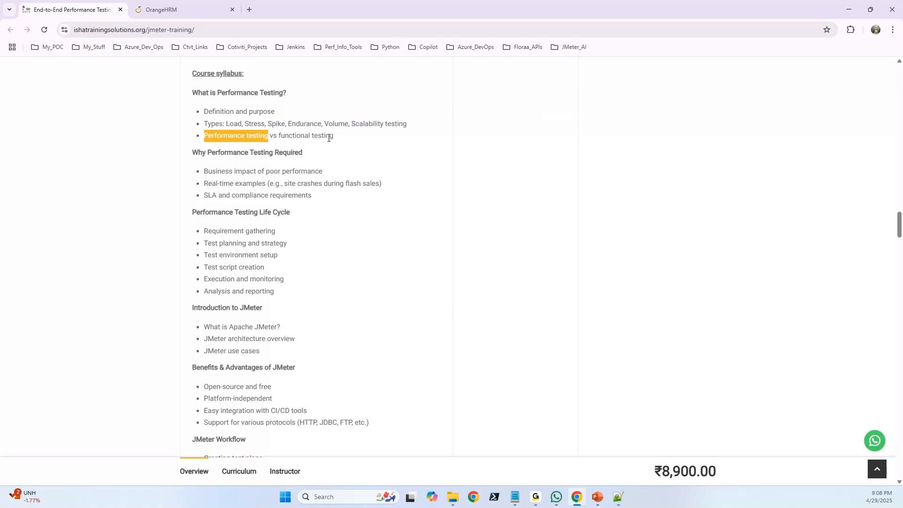
Highlight the point "Business impact of poor performance" under Why Performance Testing Required.
scroll(336, 140, down, 1)
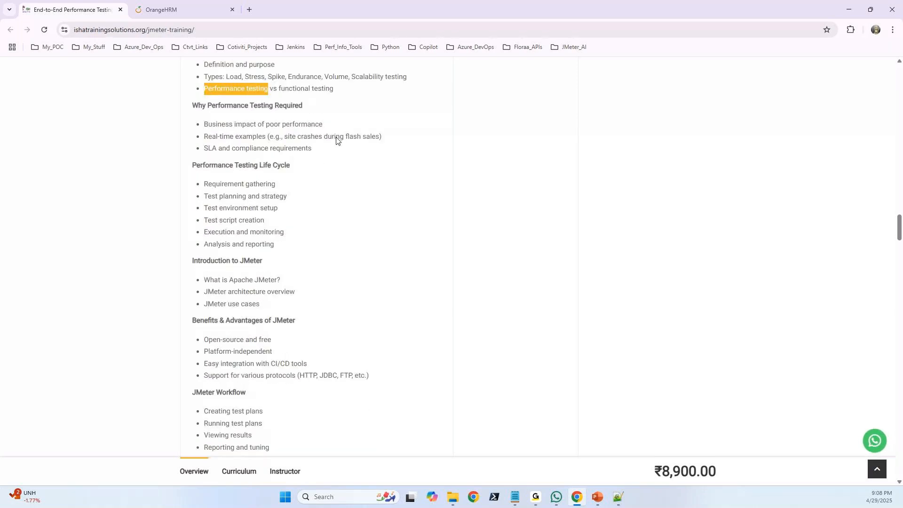
double_click(260, 125)
double_click(210, 123)
click(207, 123)
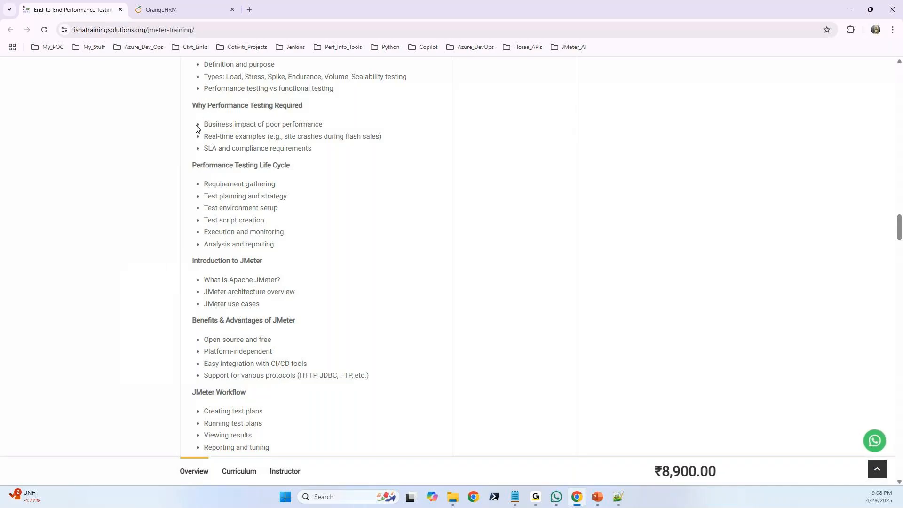
drag(197, 127, 324, 134)
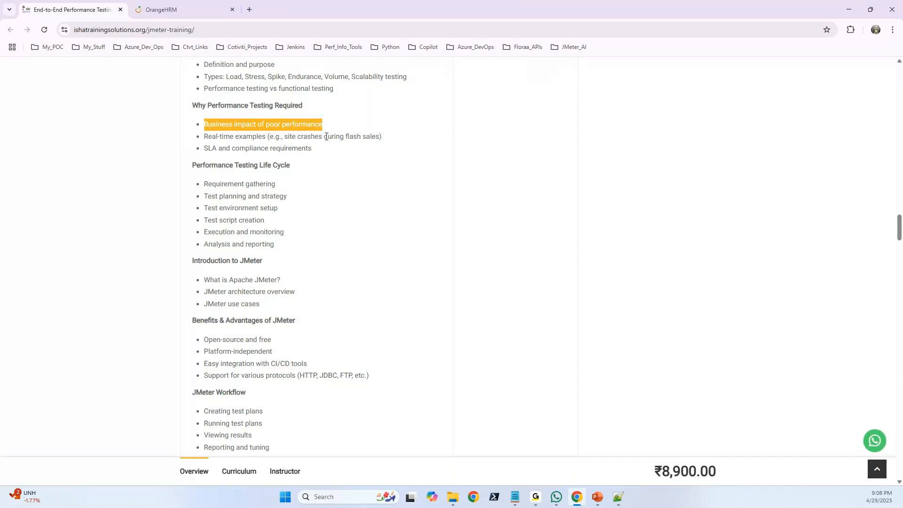
Review the real-time examples line and highlight all three points under Why Performance Testing Required.
double_click(327, 137)
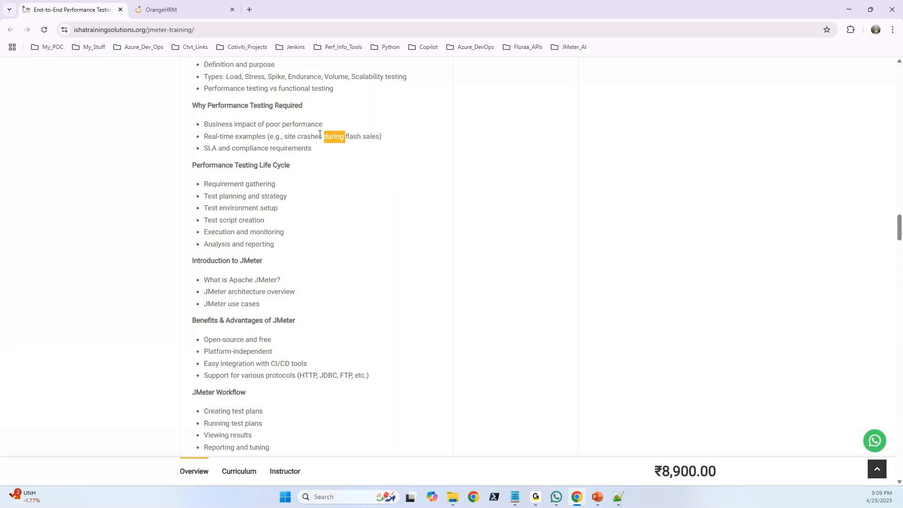
click(312, 137)
double_click(312, 136)
click(312, 137)
drag(316, 148, 203, 126)
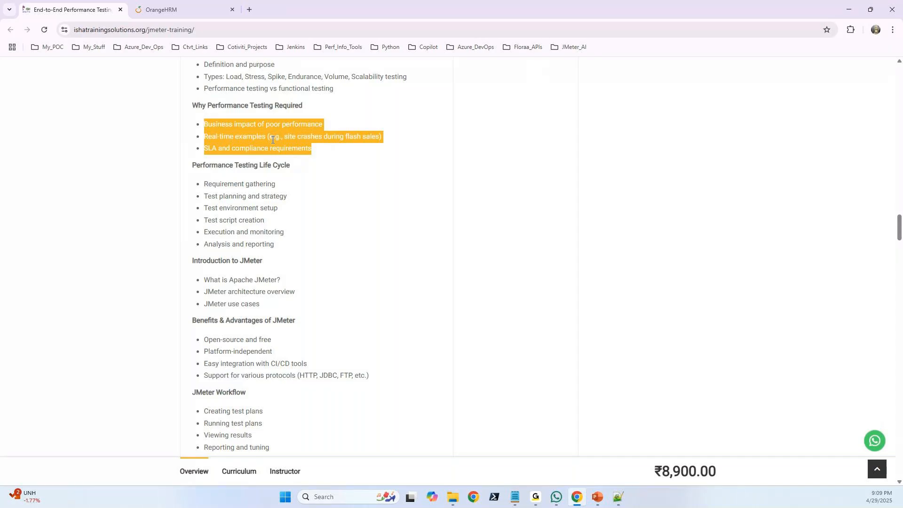
double_click(258, 136)
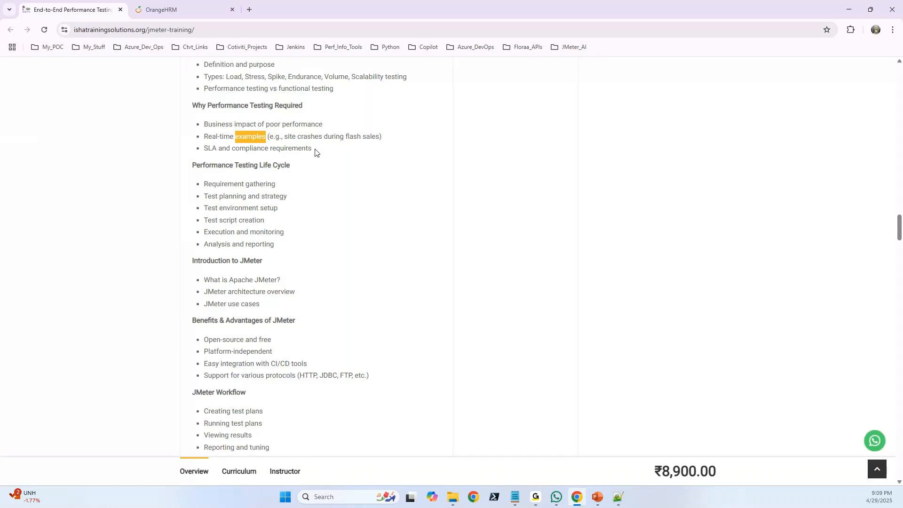
Highlight the first two syllabus sections together, and the Performance Testing Life Cycle section with its points.
scroll(310, 156, up, 1)
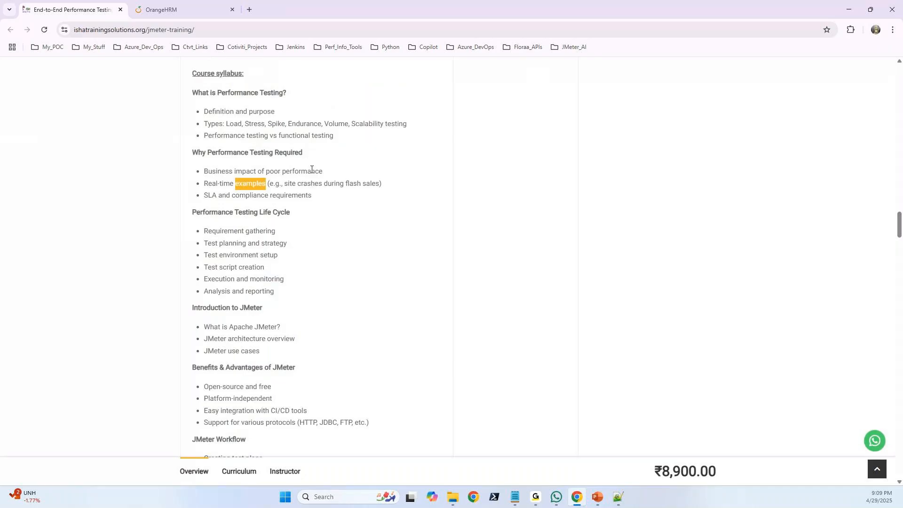
drag(313, 201, 205, 101)
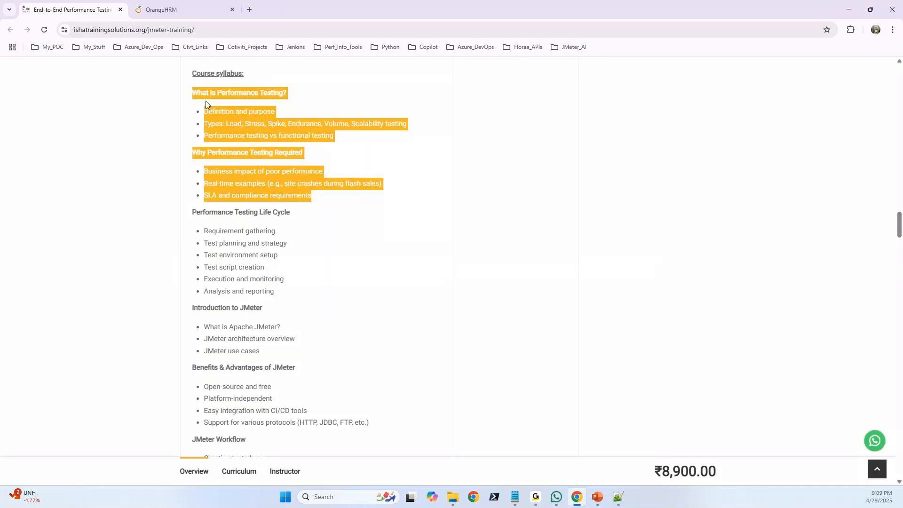
scroll(290, 177, down, 1)
scroll(292, 179, down, 1)
click(292, 178)
mouse_move(191, 123)
mouse_down()
mouse_move(217, 137)
mouse_move(250, 175)
mouse_move(276, 184)
mouse_move(232, 175)
mouse_move(193, 122)
mouse_up()
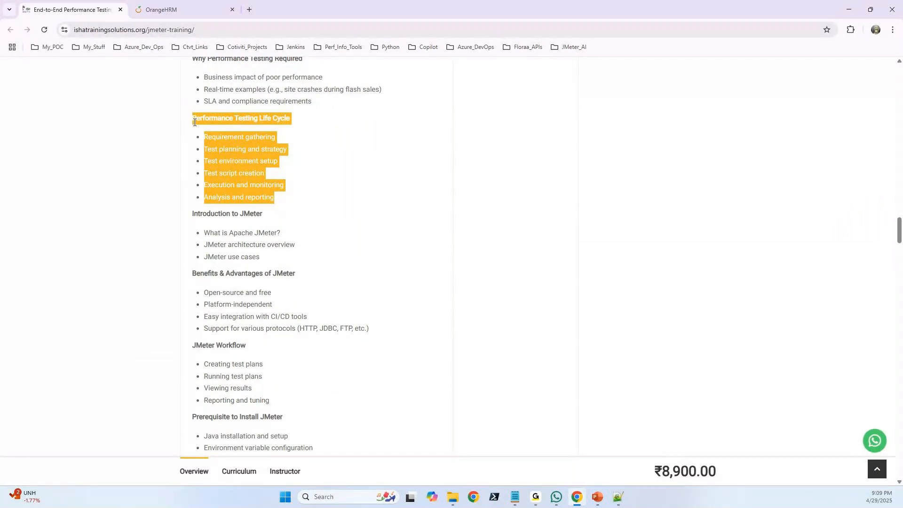
double_click(242, 149)
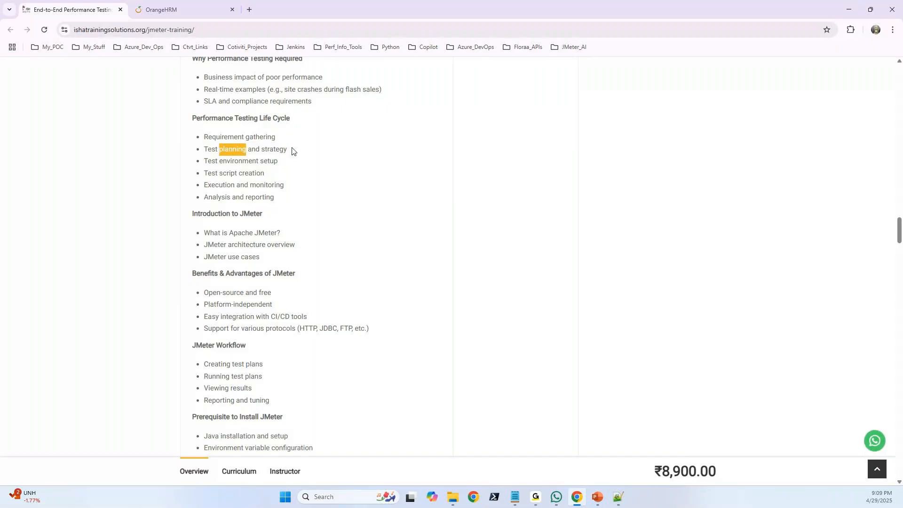
drag(281, 200, 260, 137)
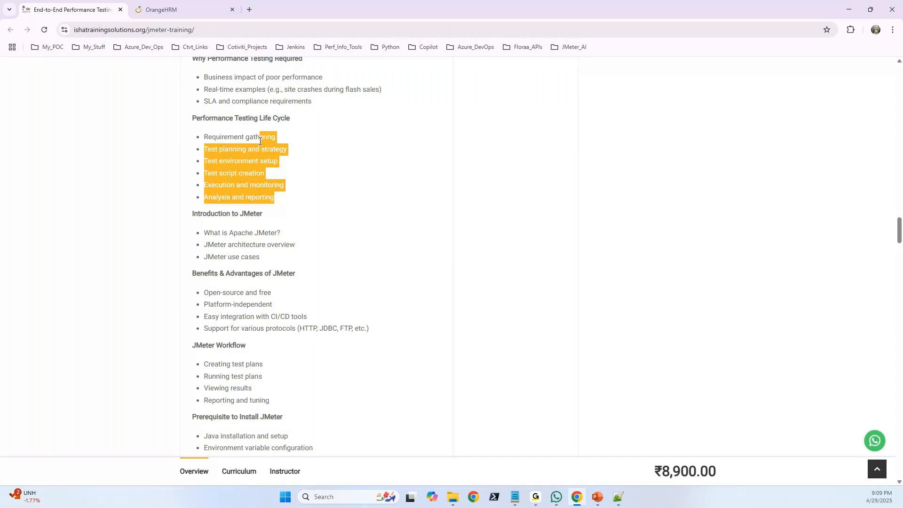
Switch to Notepad++ and start a new document with the heading "Requirment Gathering".
click(620, 501)
double_click(734, 87)
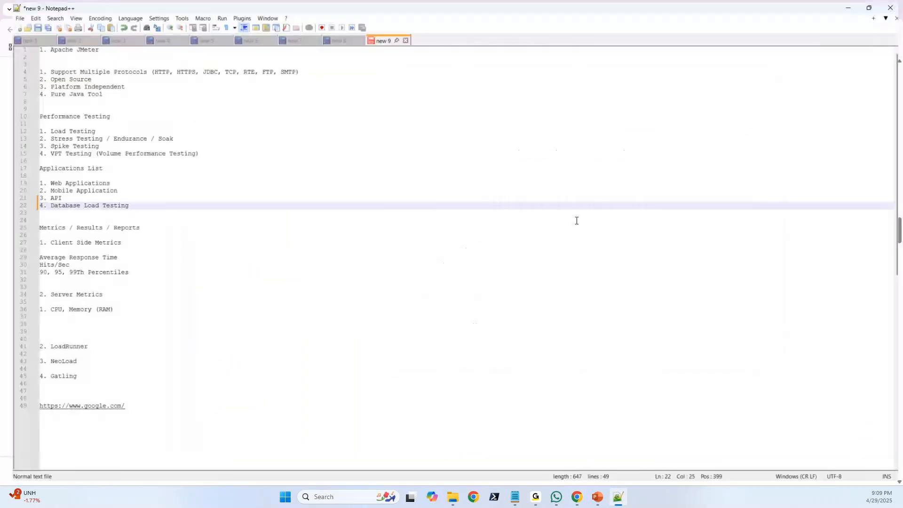
key(ctrl+n)
text(Requi)
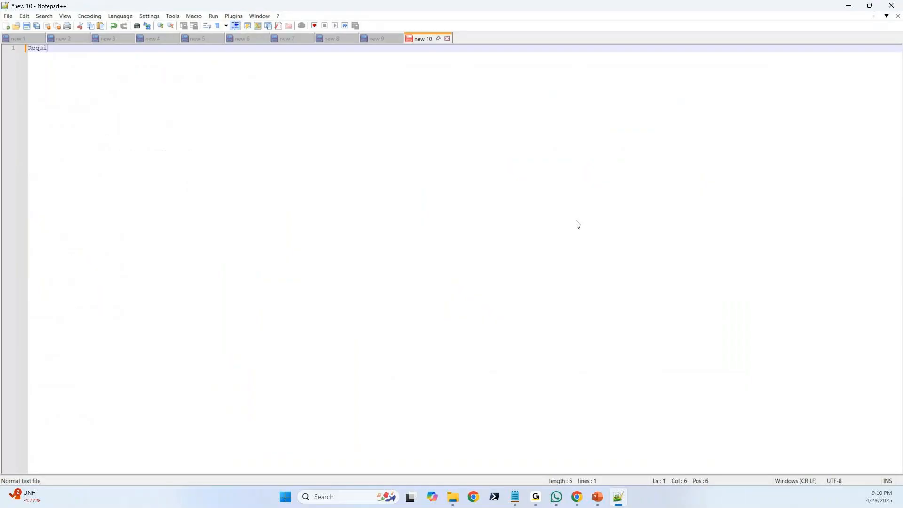
text(rment Gathering)
key(Return)
key(Return)
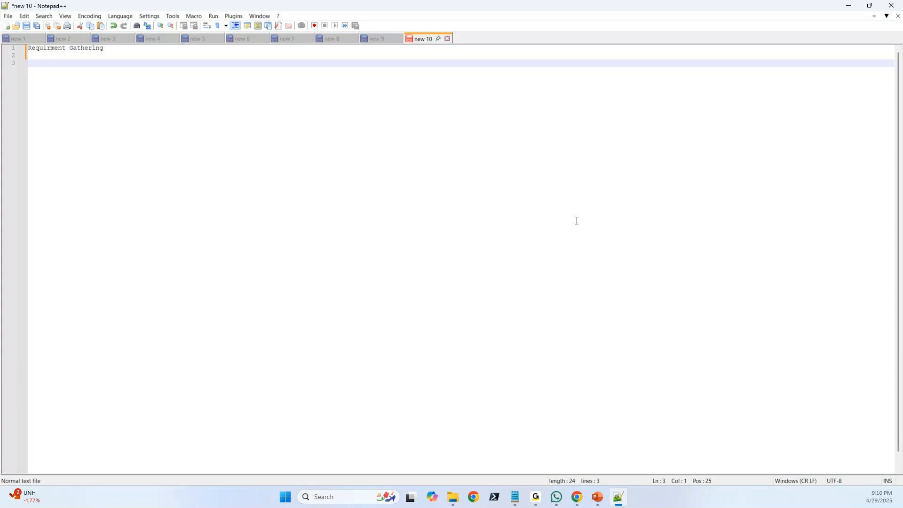
Add the line "Ecommerce : Amazon, Flipkart etc" below the heading.
text(1)
key(BackSpace)
text(Ecommerce : Am)
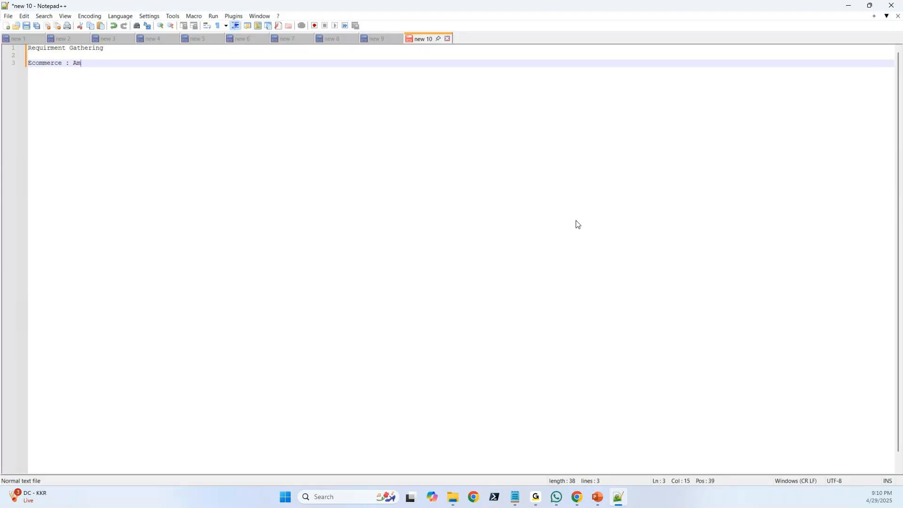
text(azon, Flipkart etc)
Add the line "Insurance: LIC, Start Health, ICIC..." below the Ecommerce line, separated by a blank line.
key(Return)
key(Return)
text(Insurance:)
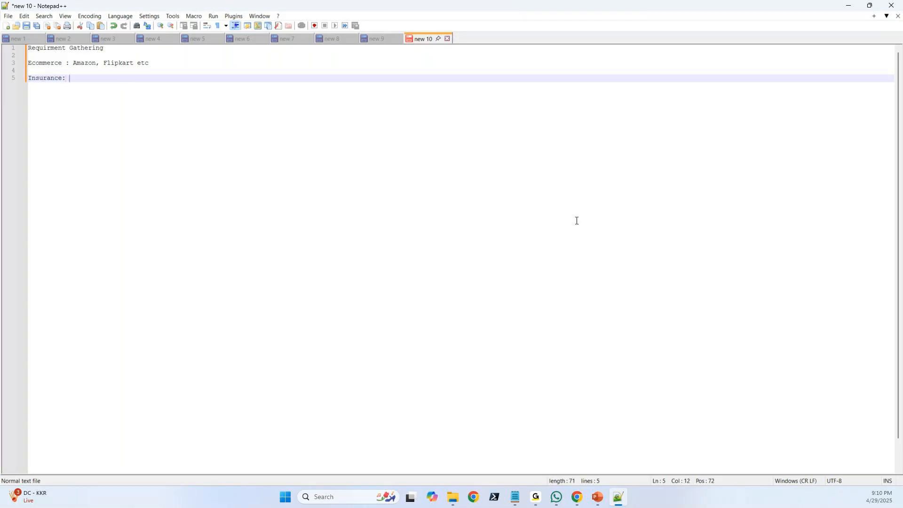
text( LIC, Start Health , ICIC...)
Add the entry "Banking" below the Insurance line, separated by a blank line.
key(Return)
key(Return)
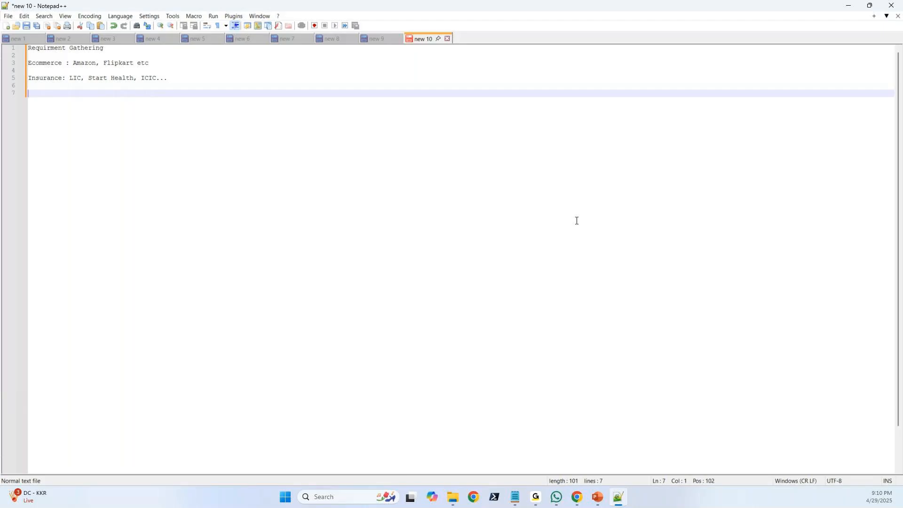
text(Banking)
Insert the heading "Domains" above the Ecommerce line, followed by a blank line.
click(39, 57)
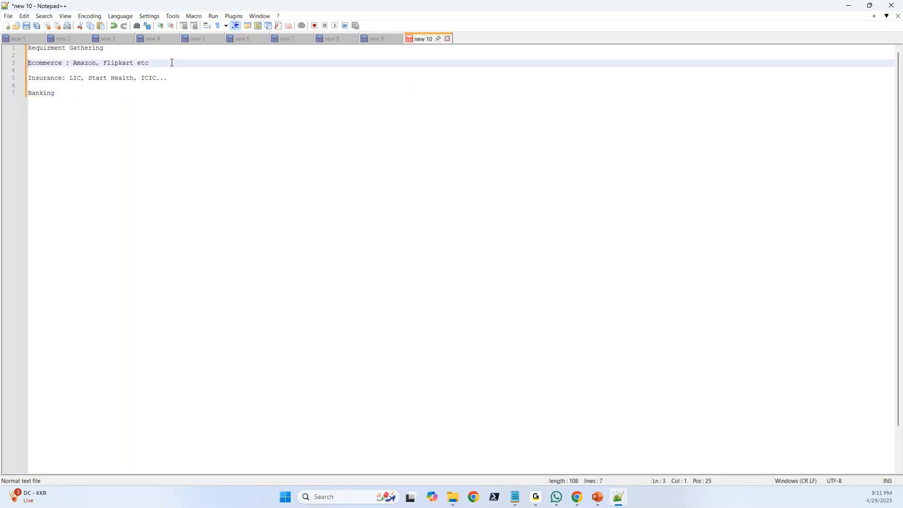
key(Return)
key(Return)
key(Up)
text(D)
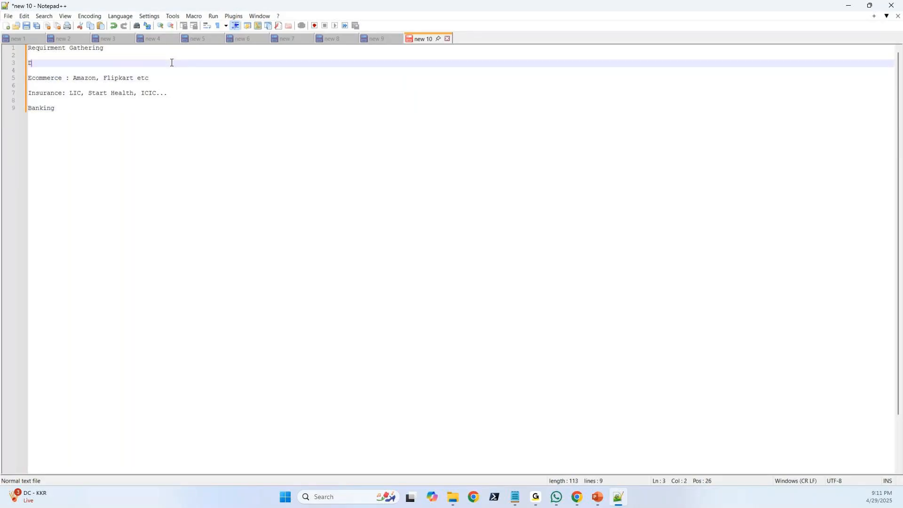
text(omains)
Complete the Banking entry with the examples "ICIC, HDFC, AMEX".
click(88, 115)
text(: )
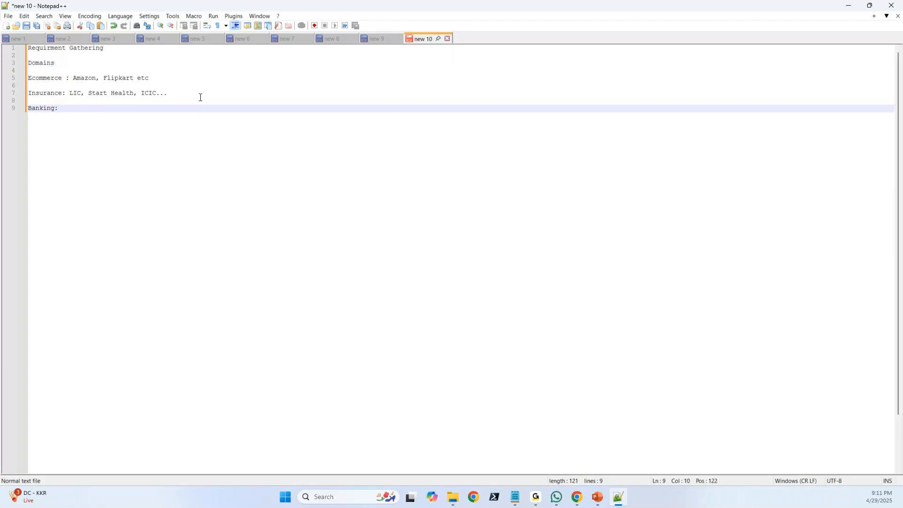
text(ICIC, HDFC, AMEX)
Add the line "Construction: InEight" below the Banking line, separated by a blank line.
key(Return)
key(Return)
text(Con)
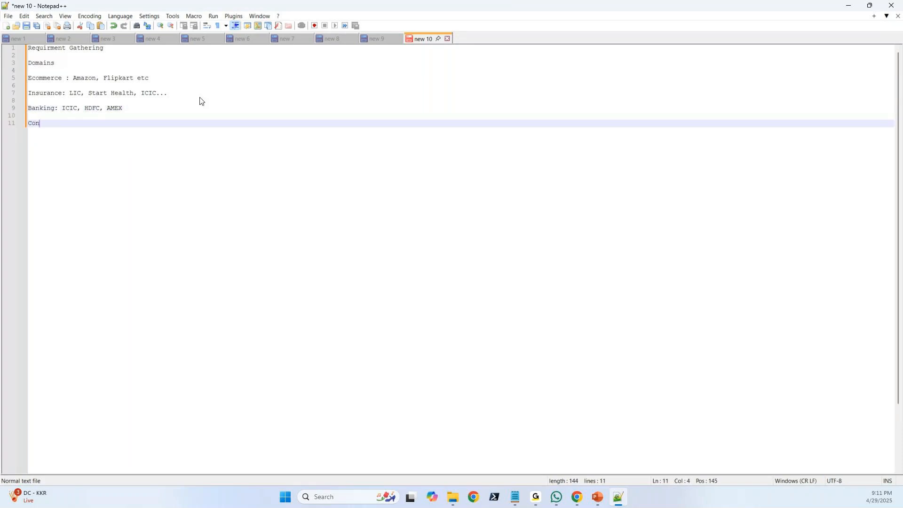
text(struction:)
text(In)
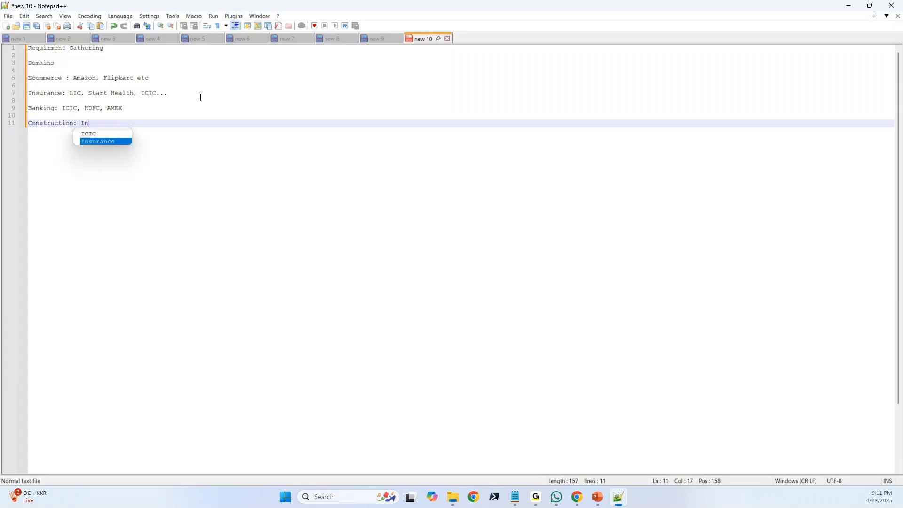
key(BackSpace)
text(nEight)
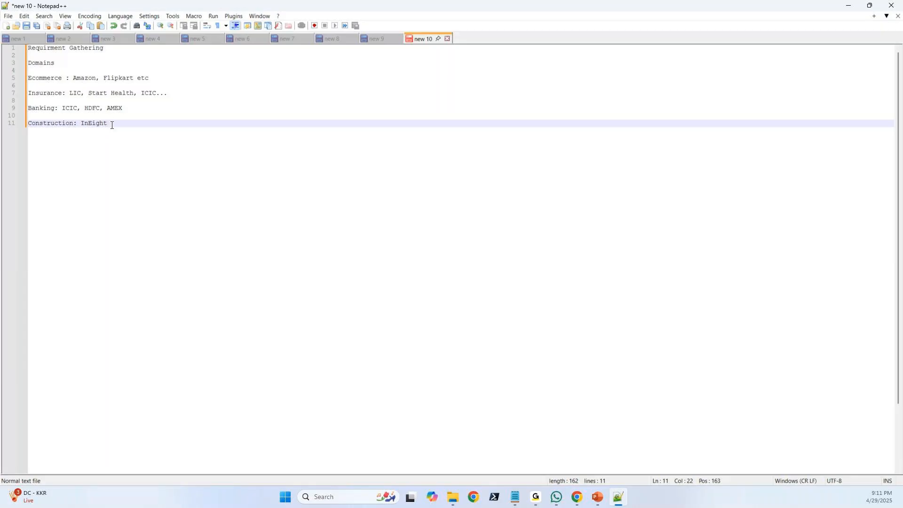
Highlight the four domain lines from Ecommerce to Construction.
drag(110, 123, 28, 80)
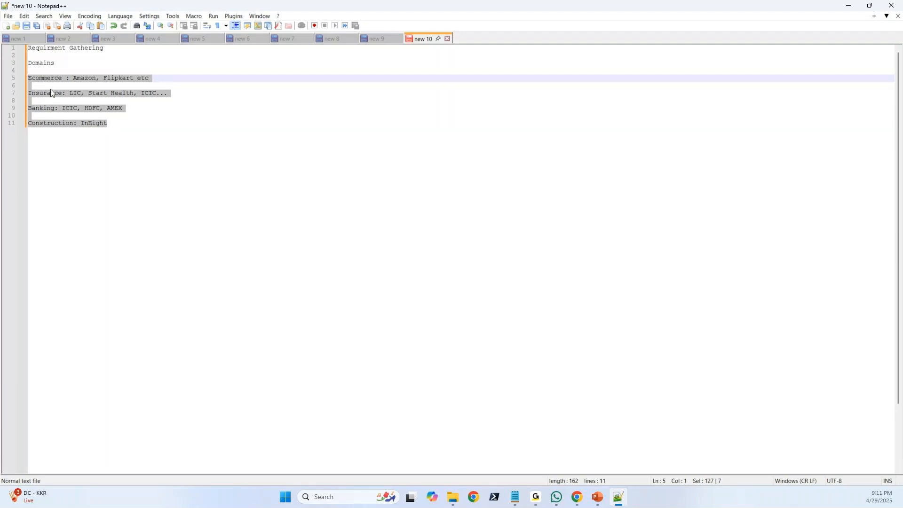
click(112, 124)
drag(117, 125, 27, 79)
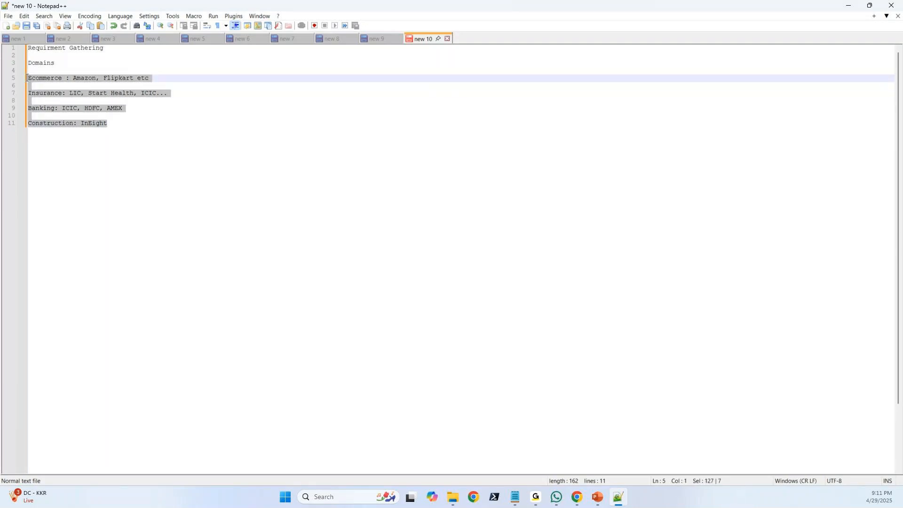
click(113, 125)
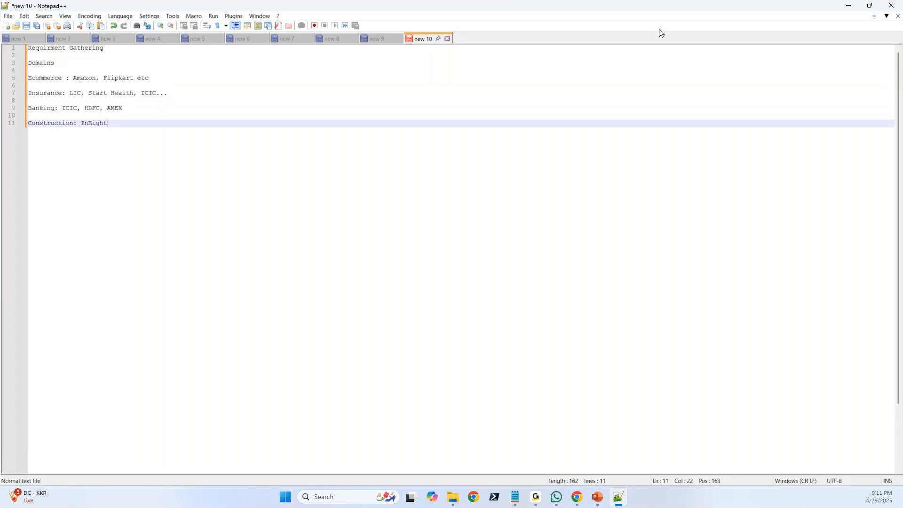
Move the heading "Requirment Gathering" below the Construction line, leaving blank lines between them and none above Domains.
drag(102, 49, 4, 52)
key(ctrl+c)
key(Delete)
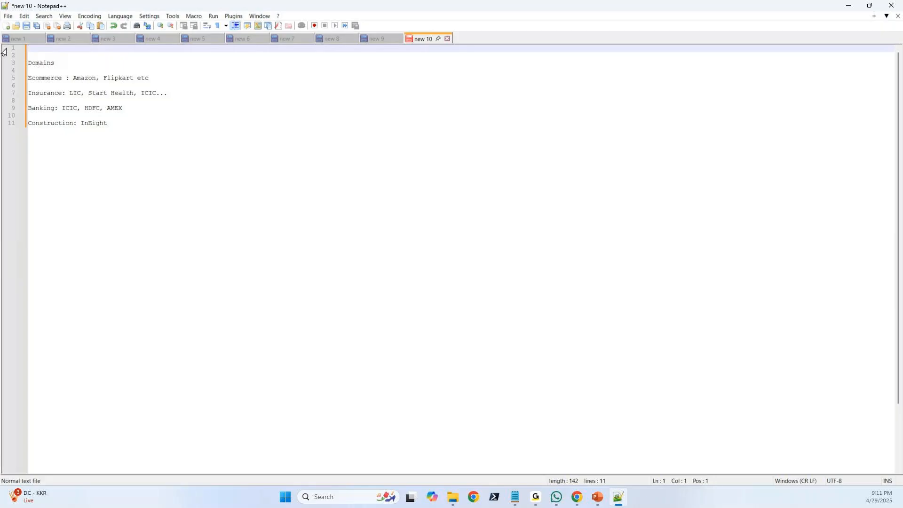
key(Delete)
key(Delete)
click(130, 109)
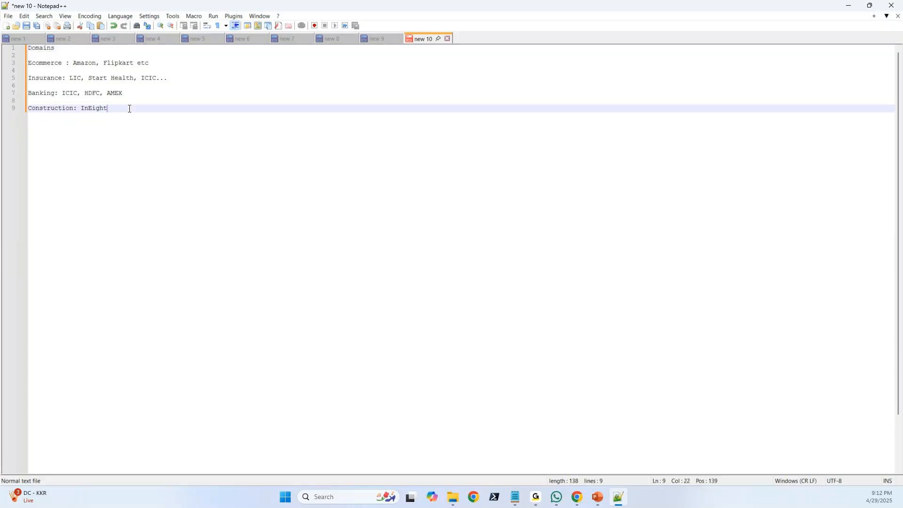
key(Return)
key(Return)
key(Return)
key(Return)
key(ctrl+v)
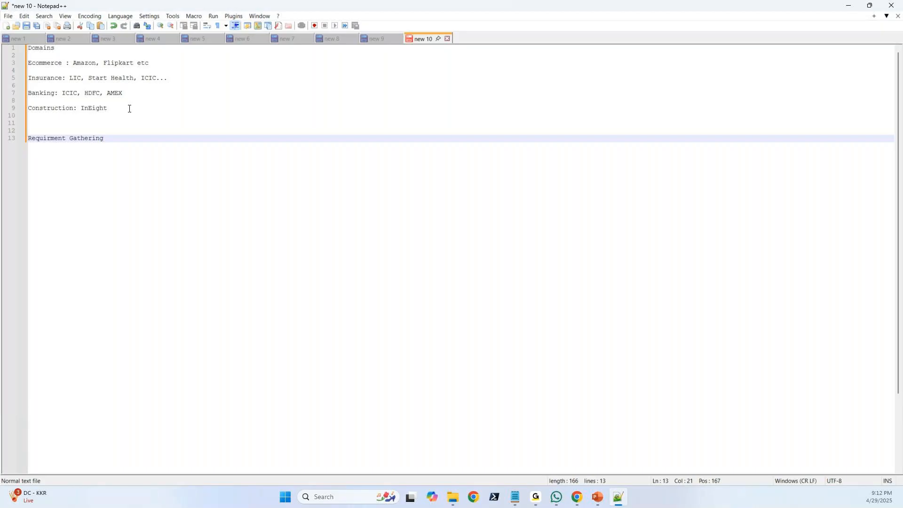
Add the first question, "1. What Domain?", under the Requirment Gathering heading.
key(Return)
key(Return)
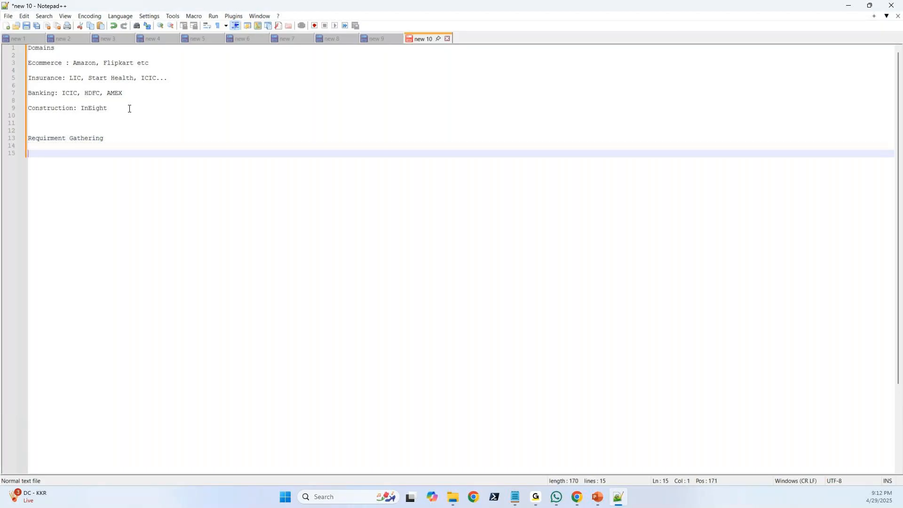
text(1)
text(. What Doma)
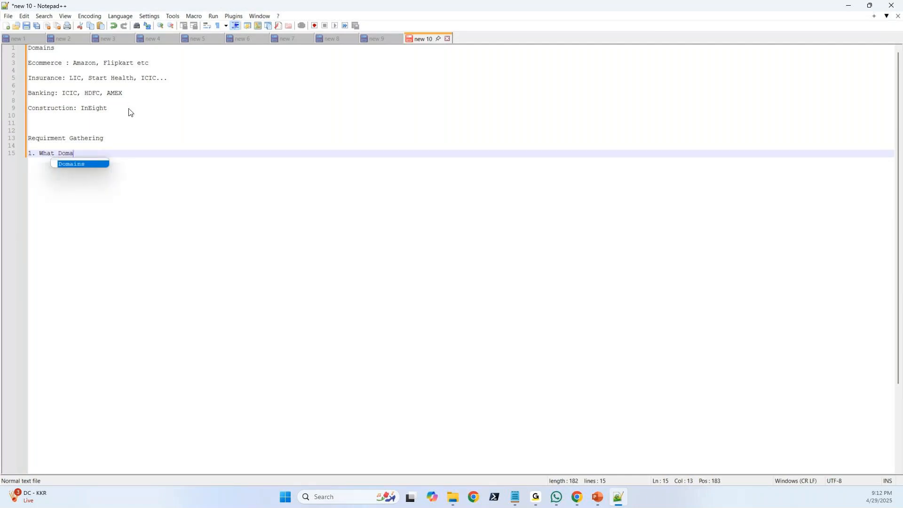
text(in)
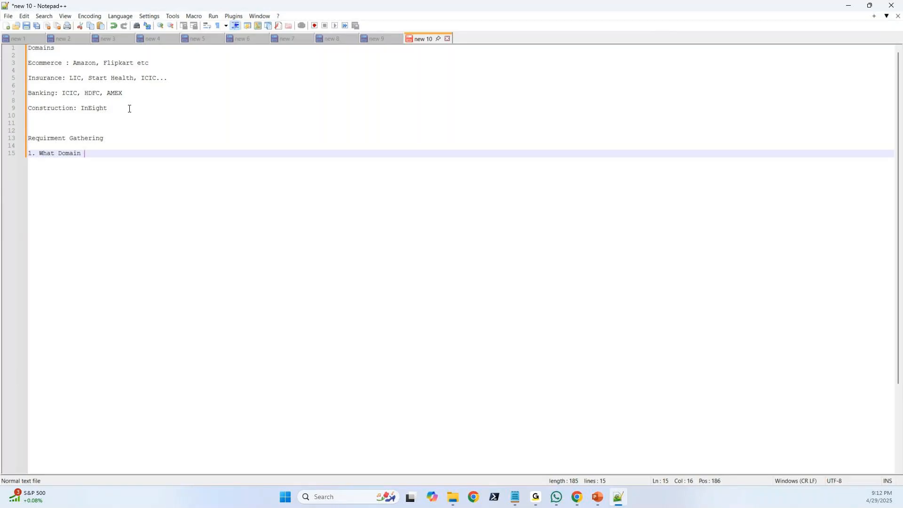
text(?)
Add the second question, "2. What Language (Java, Python, .NET)".
key(Return)
text(2. Wh)
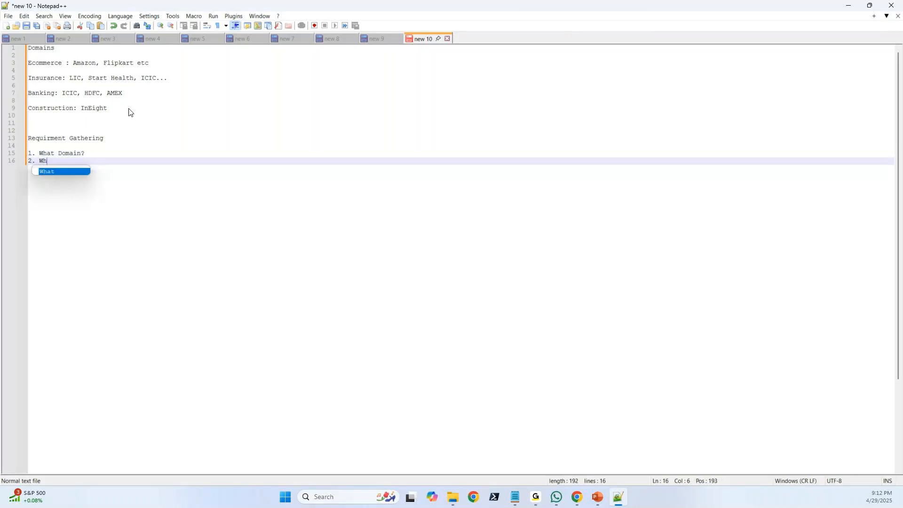
text(at Lanu)
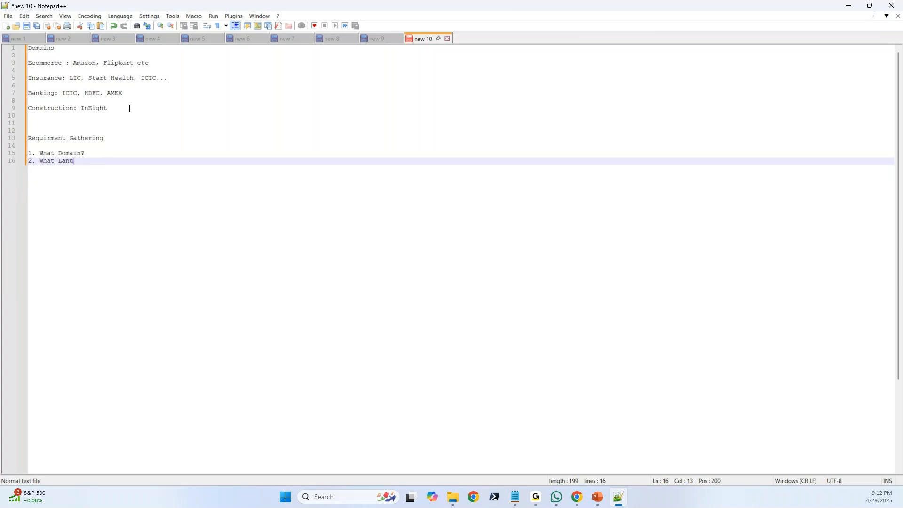
key(BackSpace)
text(guagt)
key(BackSpace)
text(e)
key(BackSpace)
text(e (Java, Python)
text(, .NET)
key(End)
Add the third question, "3. What Cloud (AWS, Azure, GCP)".
key(Return)
text(3. )
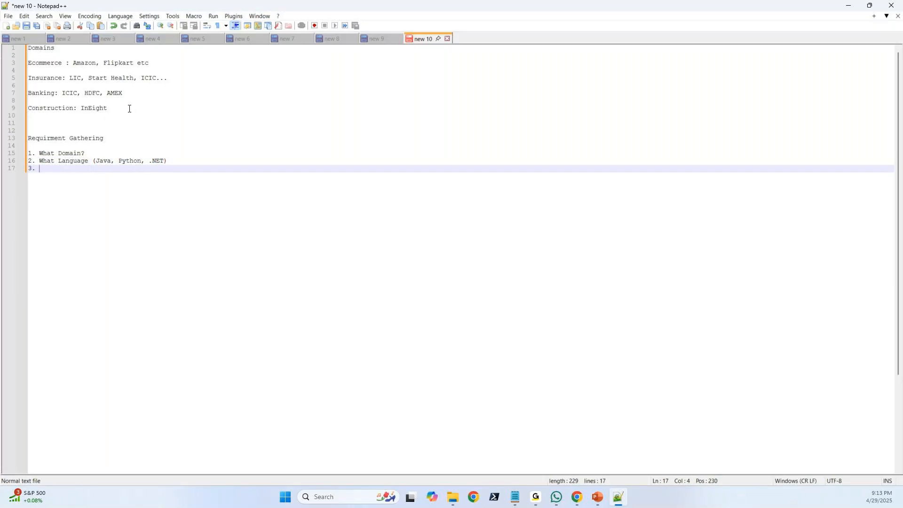
text(What Cloud ()AWS, Azure, G)
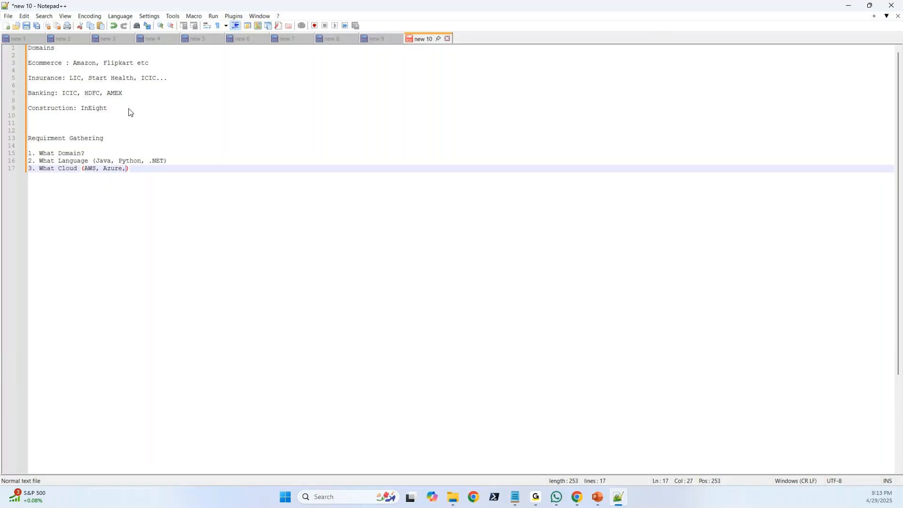
text(CP)
Add the fourth item, "4. Azure-> On Which locations".
key(Return)
text(4.)
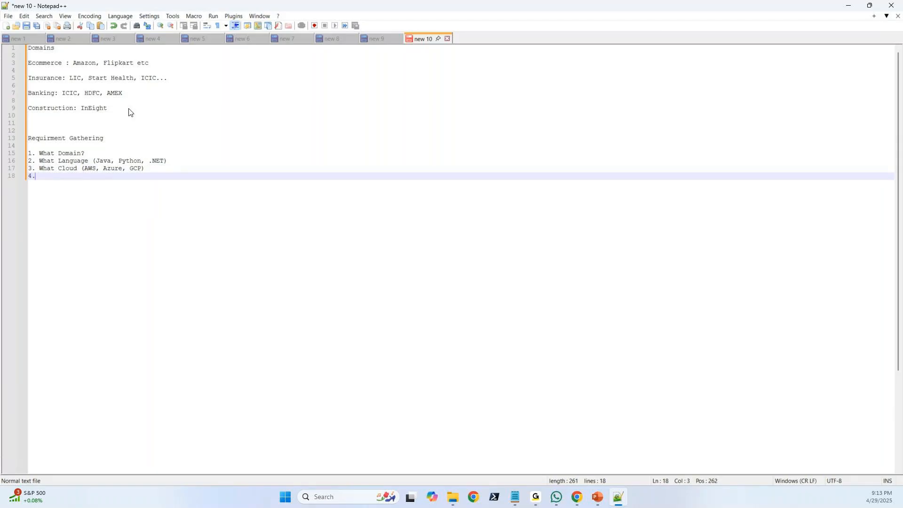
text( Azure)
key(BackSpace)
text(_)
key(BackSpace)
text(-> On Which locations)
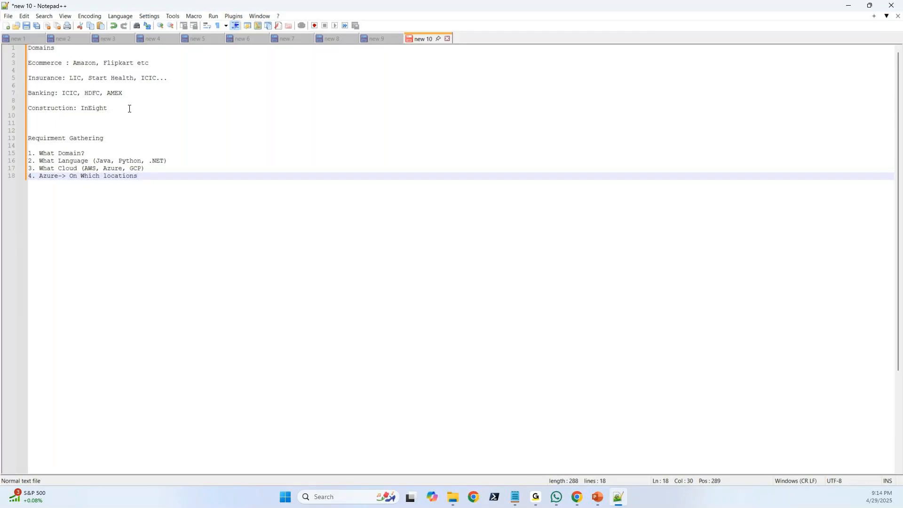
Add the fifth question, "5. What Deployment (Web Apps, Kubernetes)", and highlight all five numbered questions.
key(Return)
text(5.)
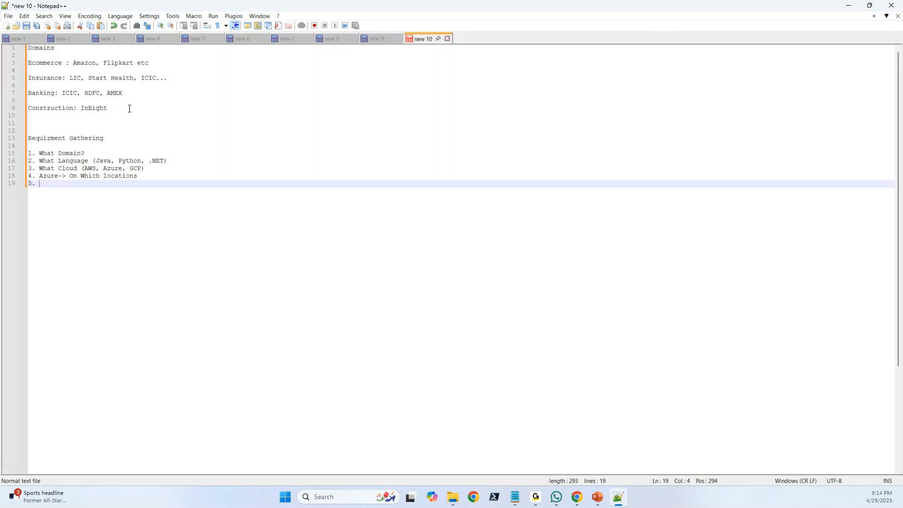
text(What Deployment (Web Apps, )
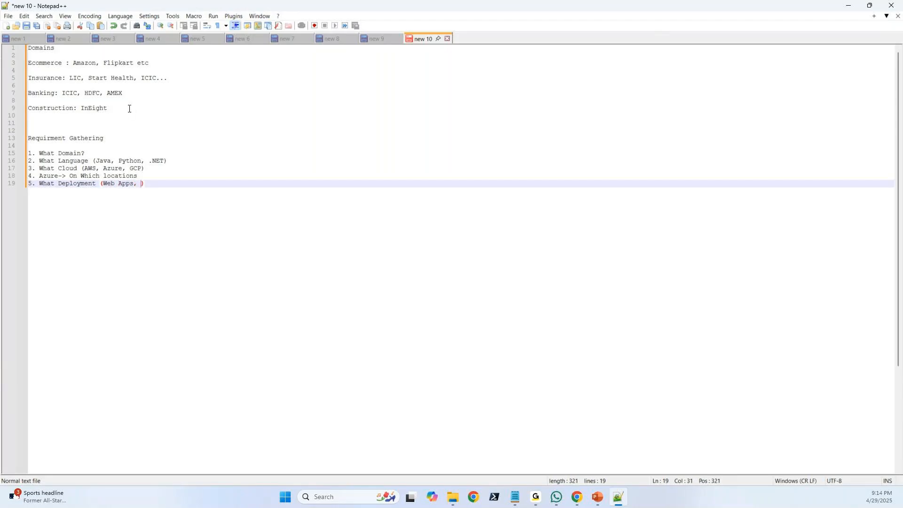
text(Kubernetes)
drag(190, 186, 30, 154)
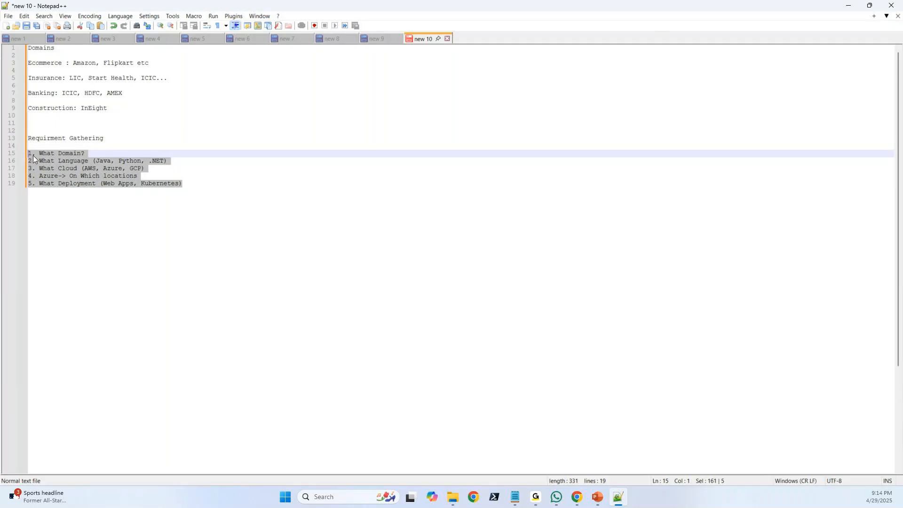
click(191, 183)
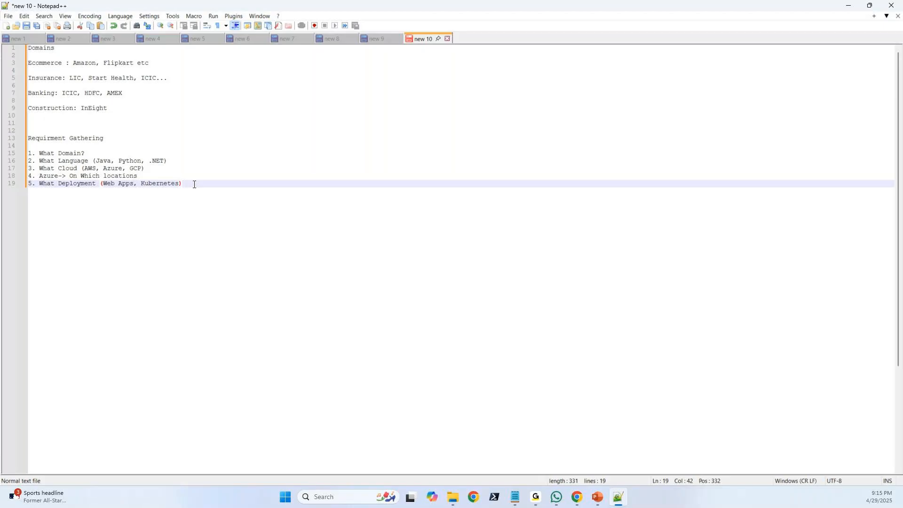
Leave a gap below the numbered questions and add the line "We sir with Manual testers, DevOps Engineers, Developers".
key(Return)
key(Return)
key(Return)
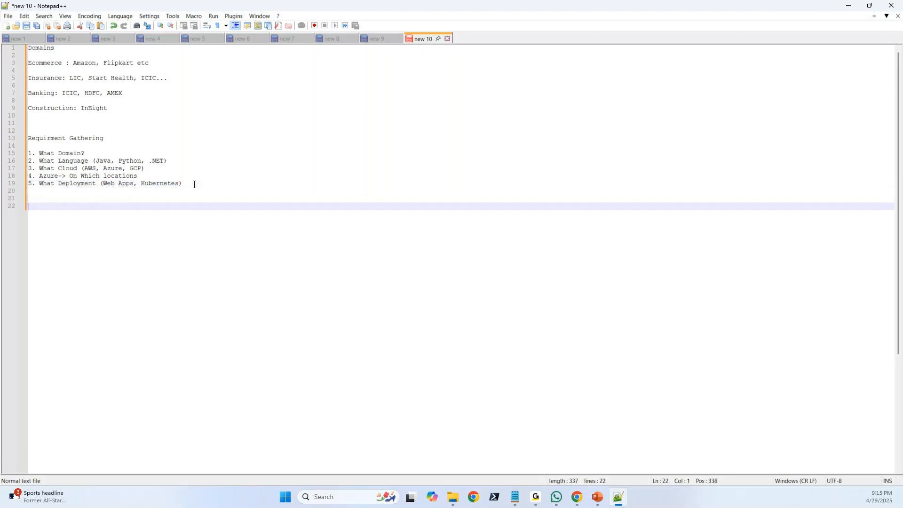
text(We sir with Manual tester)
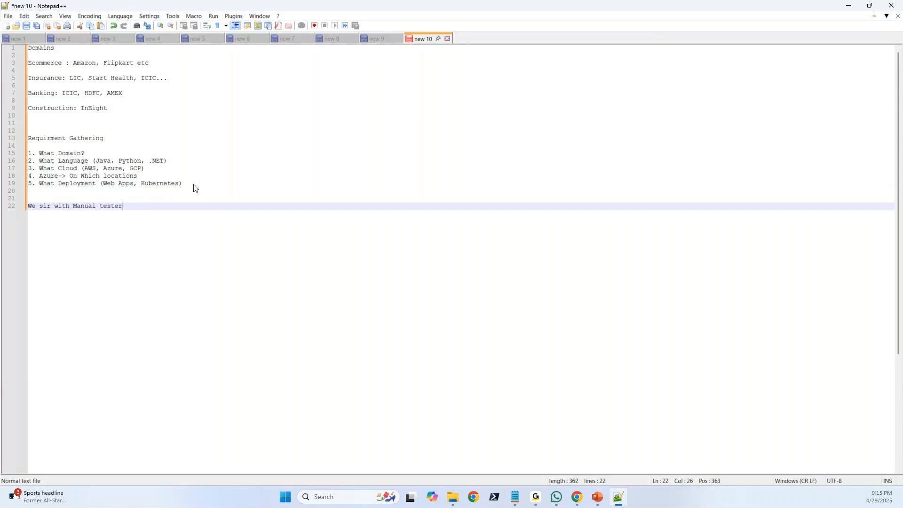
text(s, DevOps Engineers, Dev)
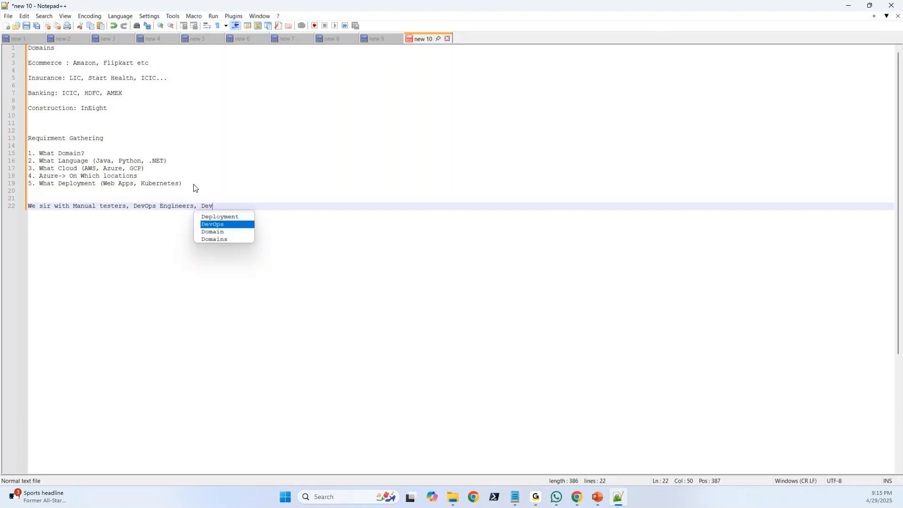
text(elopers)
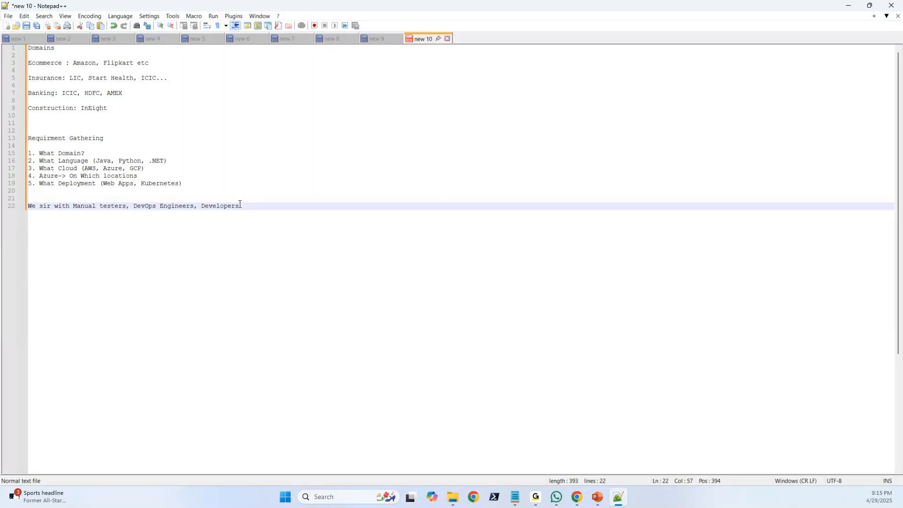
Start a second numbered list under the team line with "1. How many In Scope scenarios we have".
key(Return)
key(Return)
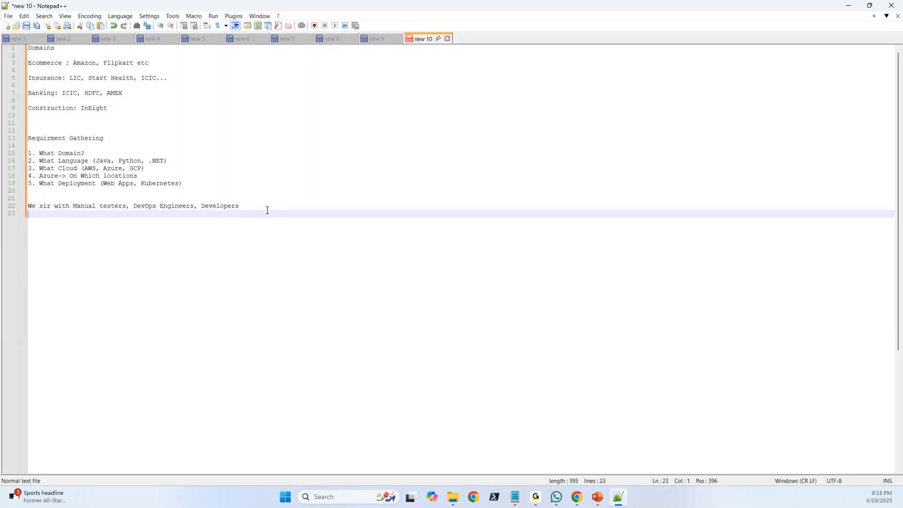
text(1. )
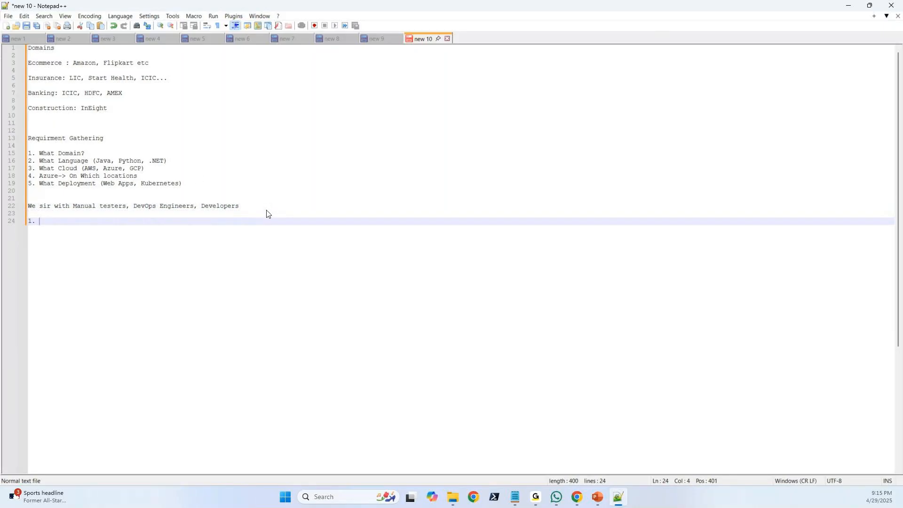
text(How many)
text(In Scope sce)
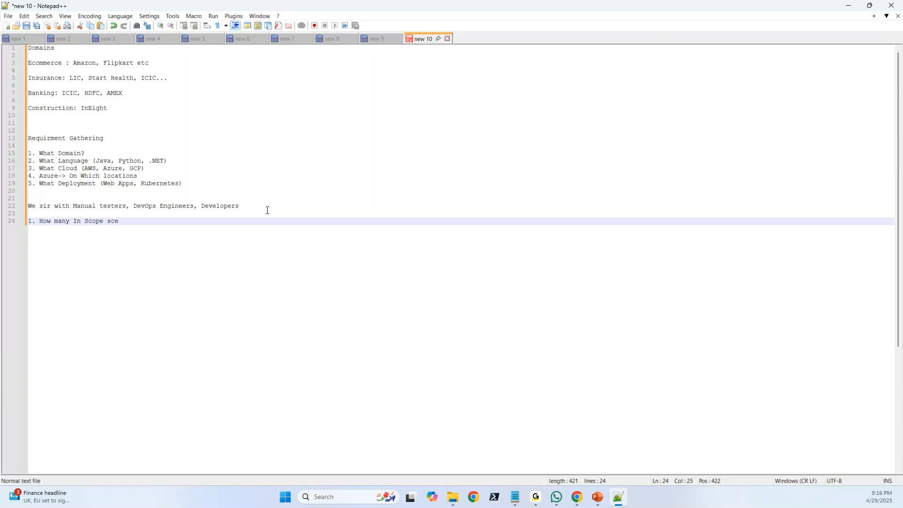
text(arios we have)
Add the second list item, "2. Which Environment is available for Perf testing".
key(Return)
text(2.)
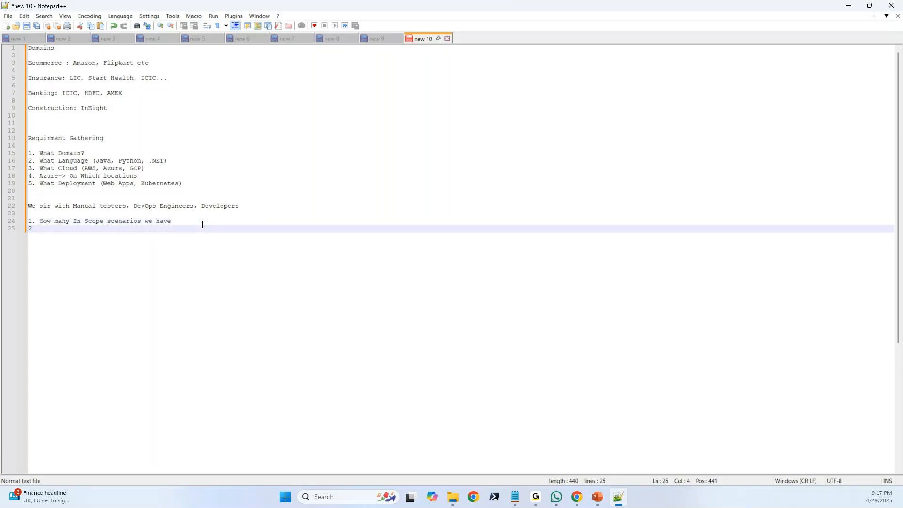
text( Which Environment is avao)
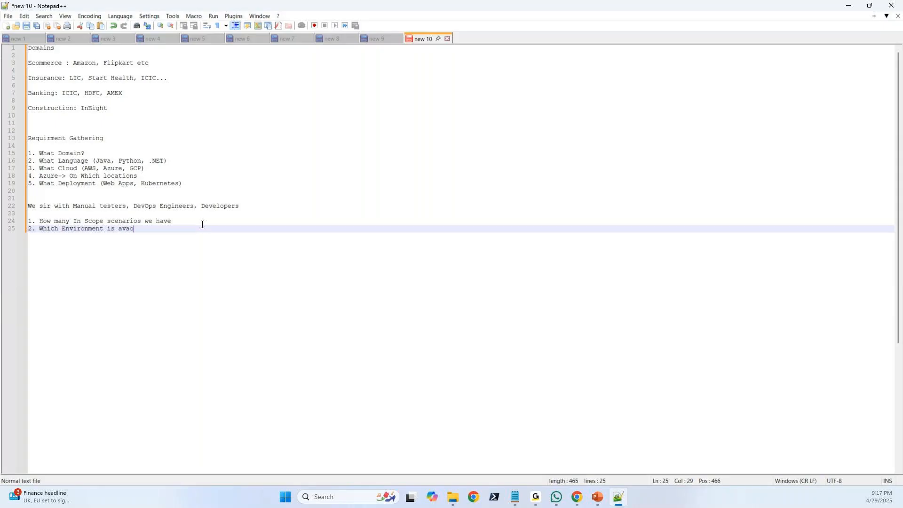
key(BackSpace)
text(ilable for Perf testing)
Add the third list item, "3. Test Data (Usernames, Passwords, Policy, Claim Number)".
key(Return)
text(3.)
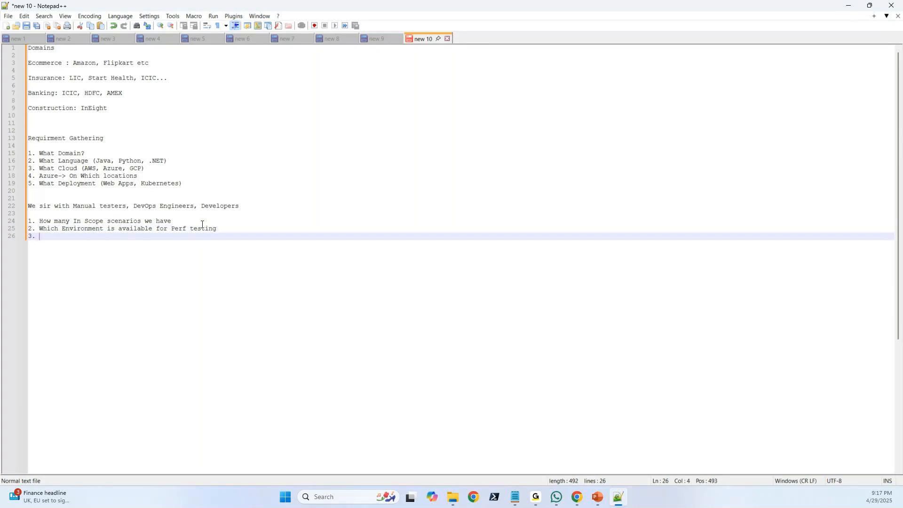
text( Test Data)
text(())
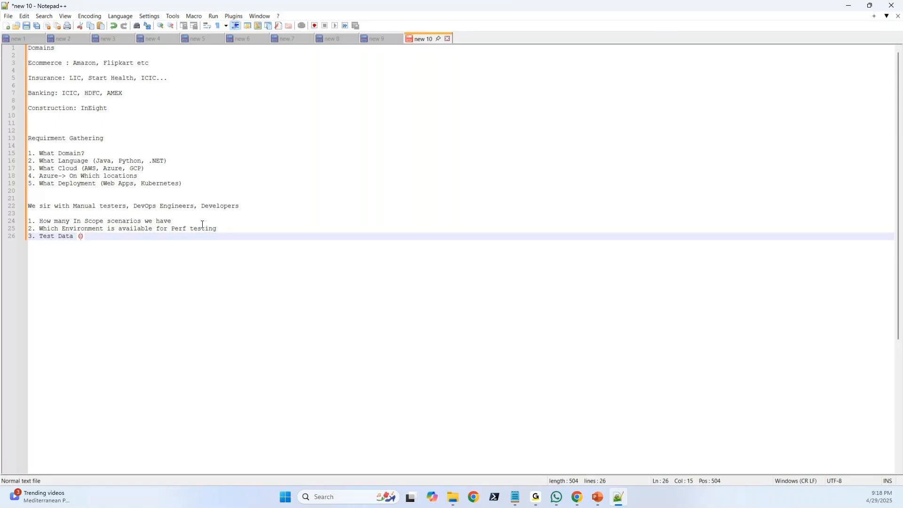
text(Usernames, Passwords, Policy, Claim Number)
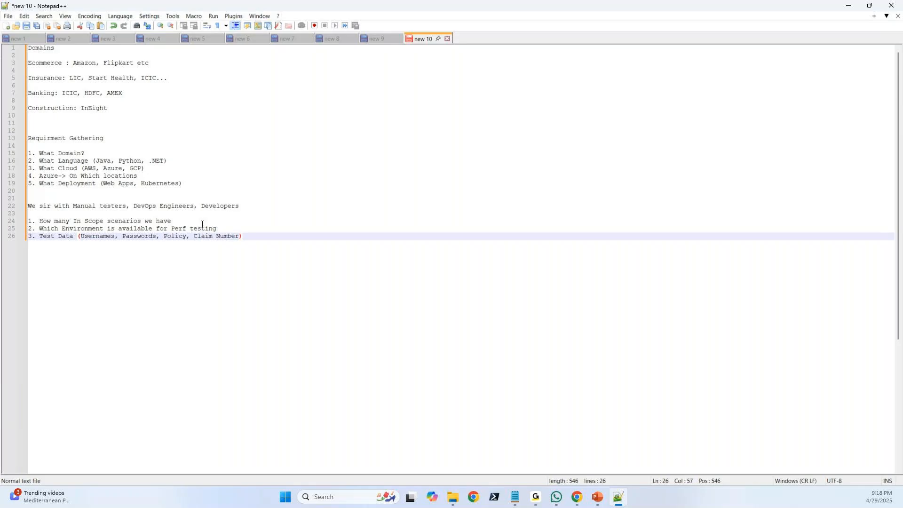
Add the fourth list item, "4. What are the time estimations".
click(254, 234)
key(Return)
text(4. What are the time )
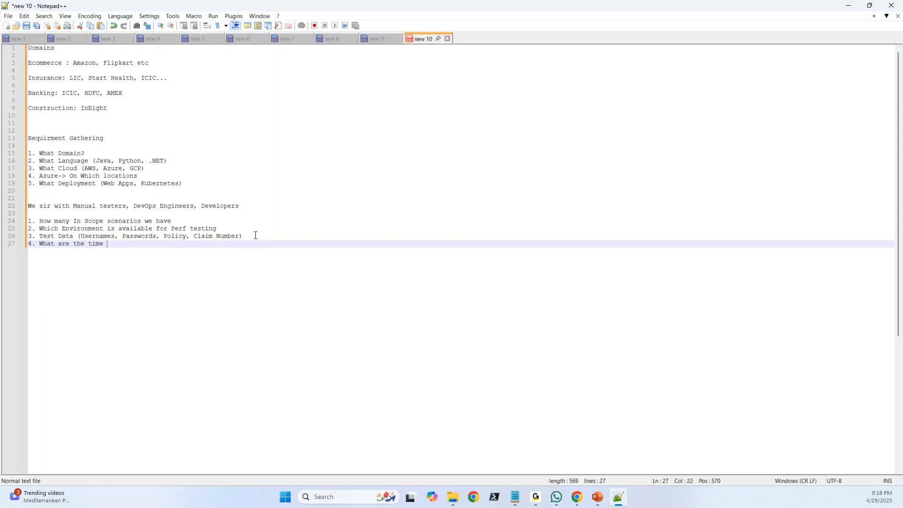
text(estimations)
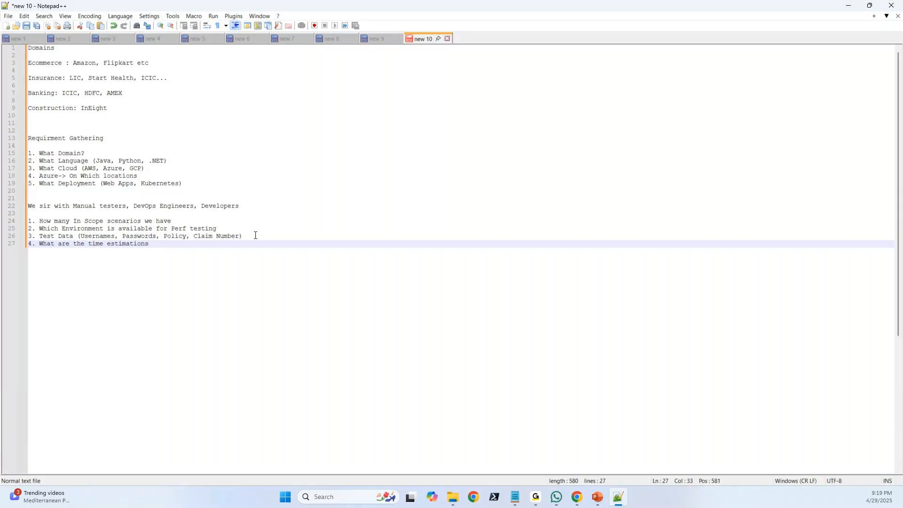
key(shift+Home)
click(154, 244)
Close the Requirment Gathering section with a long separator line of equals signs, leaving a blank line above and below it.
scroll(149, 238, down, 1)
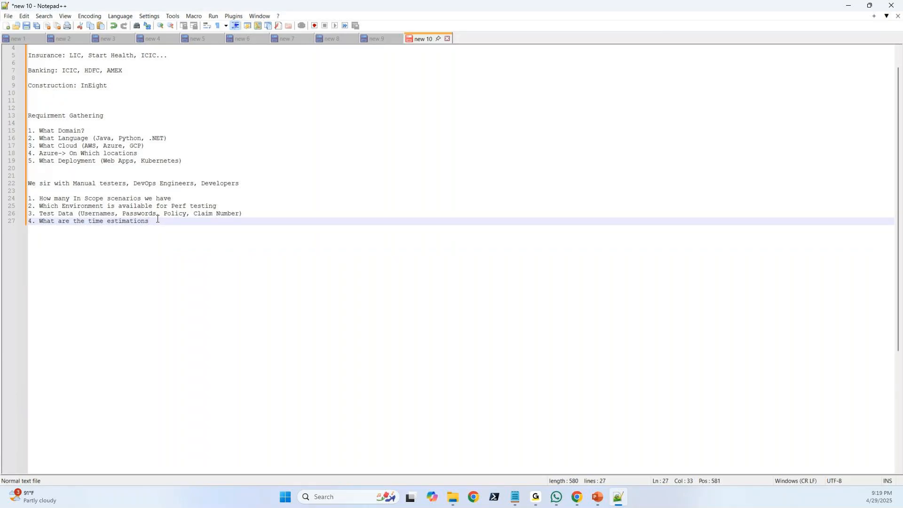
key(Return)
key(Return)
text(=======================================================)
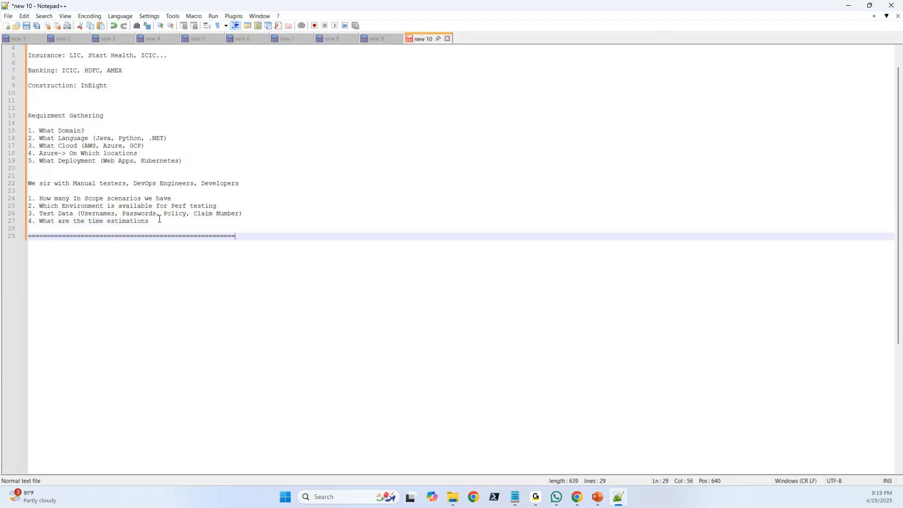
drag(159, 219, 28, 123)
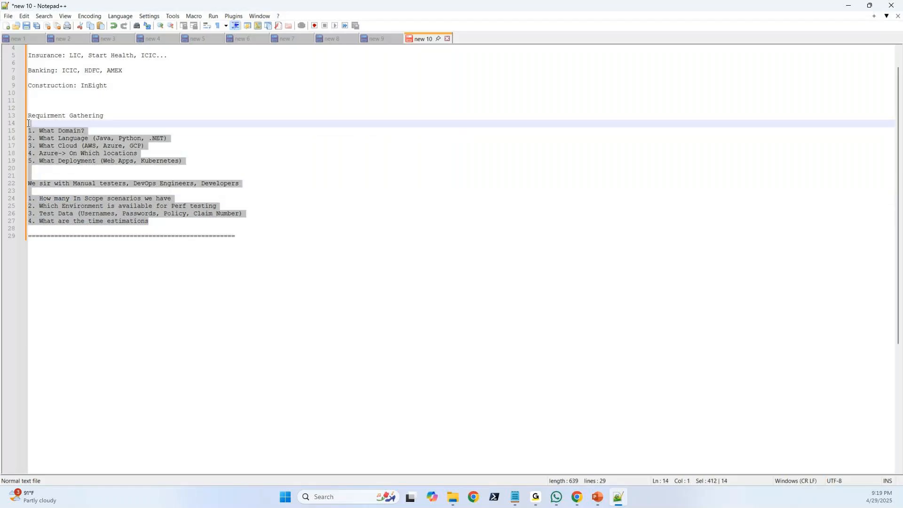
click(250, 234)
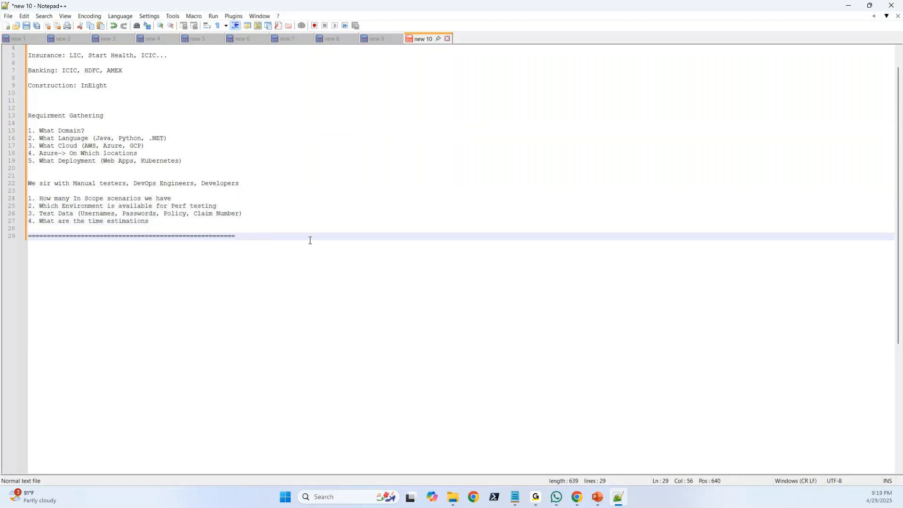
text(====================================)
key(Return)
key(Return)
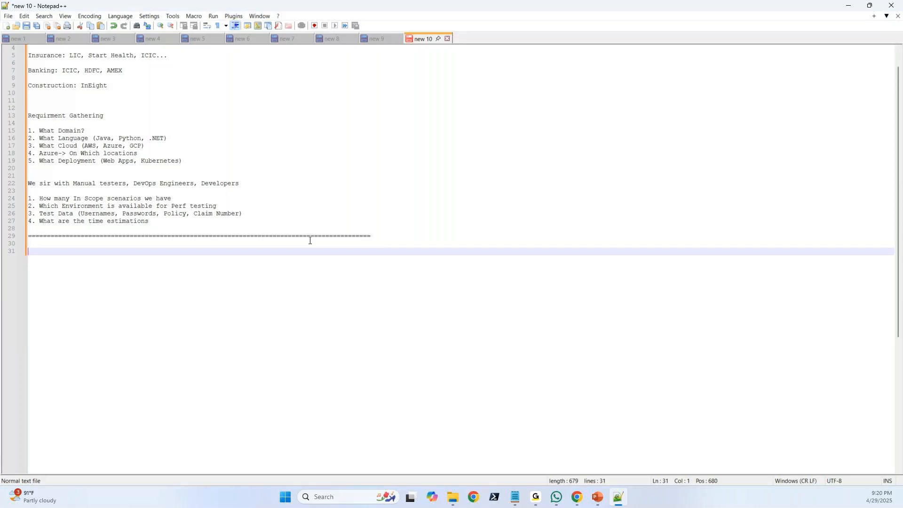
Write "Test Plan Document -> Scenarios List, Estimations" below the separator line.
text(Test Plan Document ->)
text(How man)
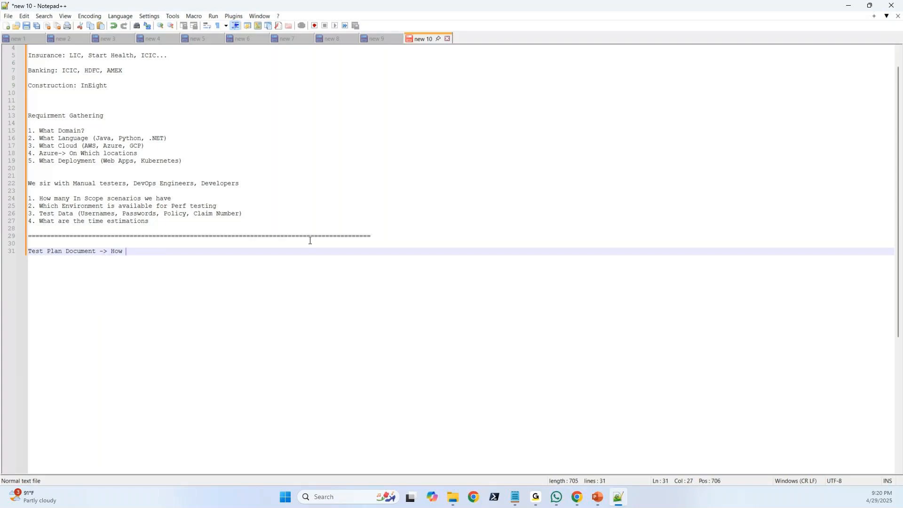
key(BackSpace)
key(BackSpace)
key(BackSpace)
key(BackSpace)
key(BackSpace)
key(BackSpace)
key(BackSpace)
text(Scenarios List, Estimations)
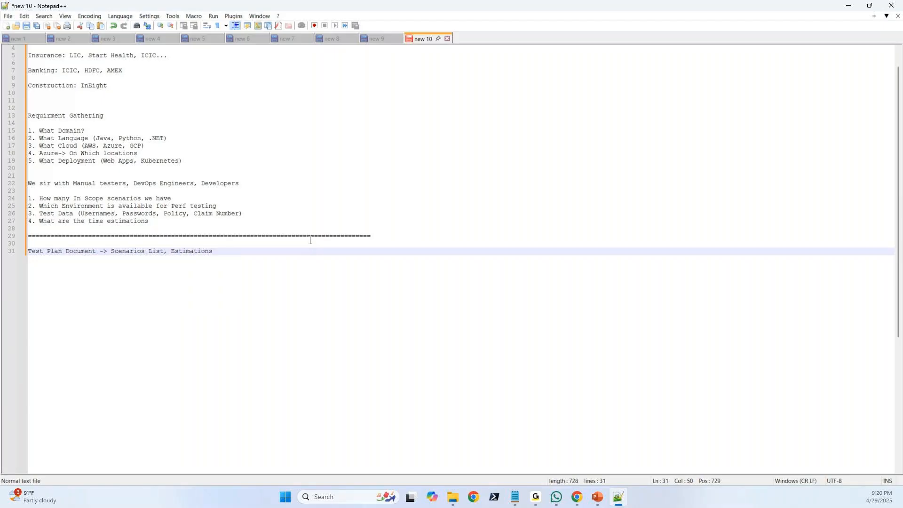
text(, URLs, team S)
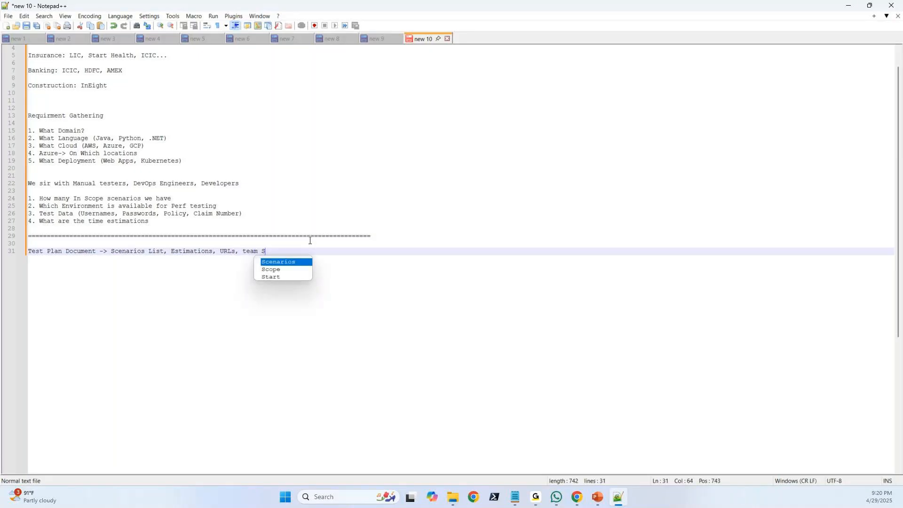
text(ize, Manager, Dev)
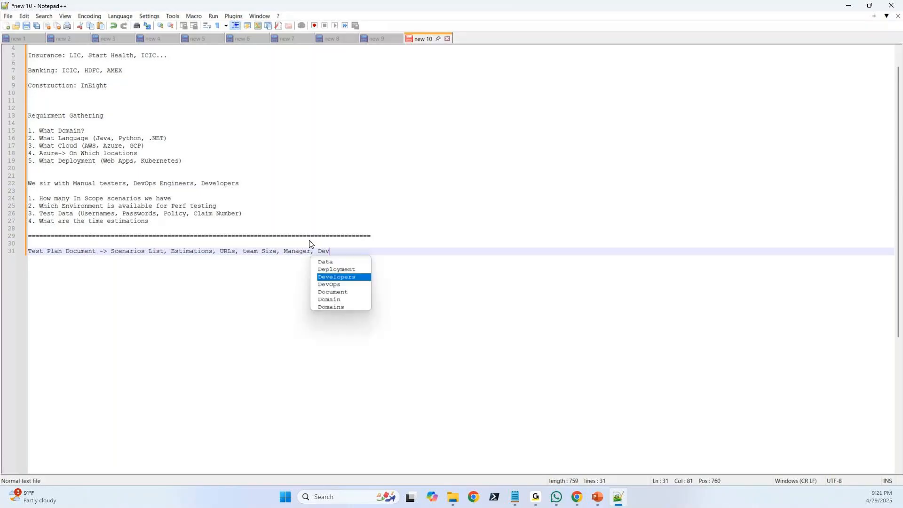
text(, )
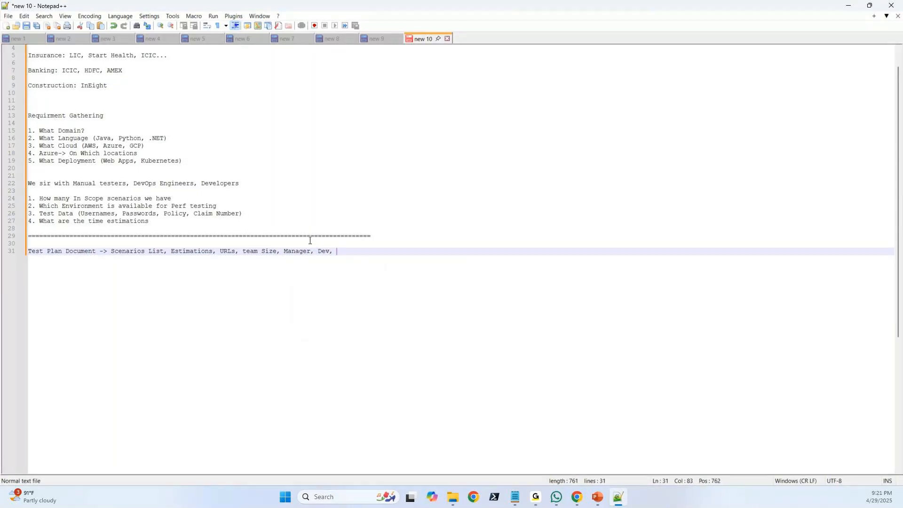
text(DevOps)
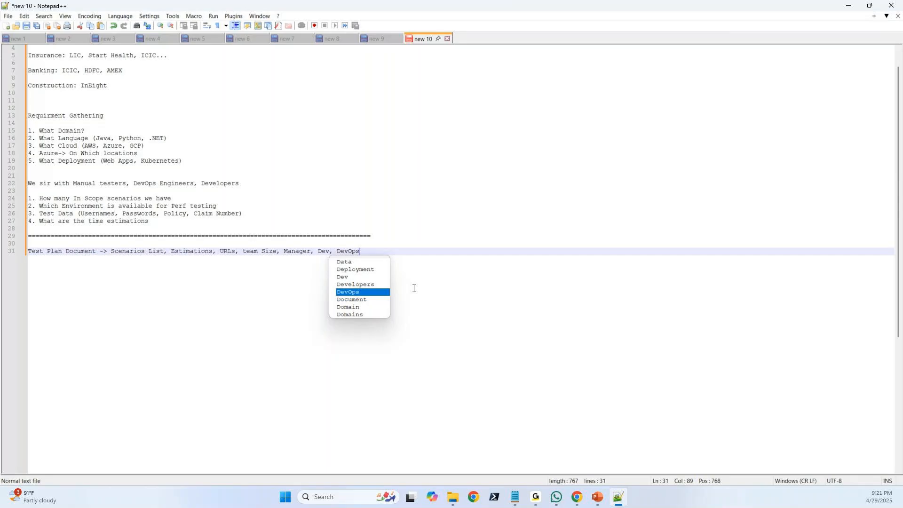
Extend the Test Plan Document line with ", URLs, team Size, Manager, Dev, DevOps".
click(382, 251)
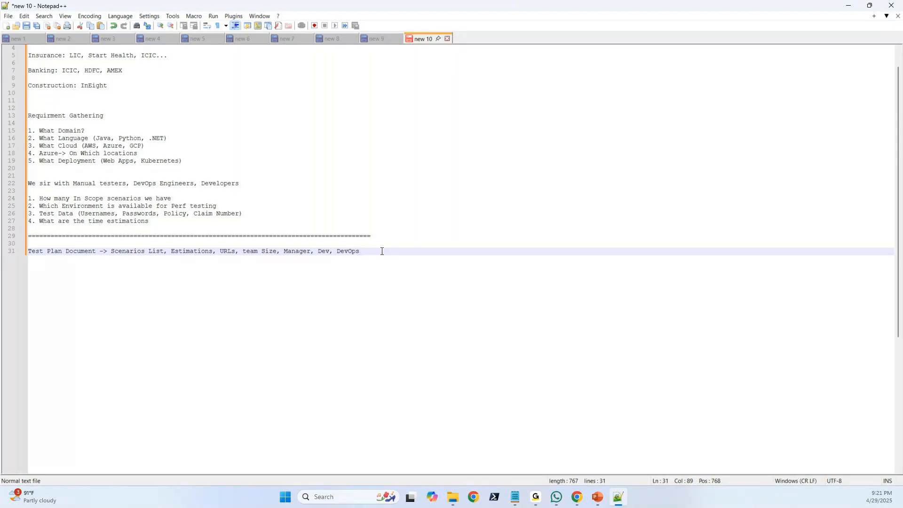
Highlight the Test Plan Document line for emphasis and add two new lines beneath it.
drag(374, 251, 111, 250)
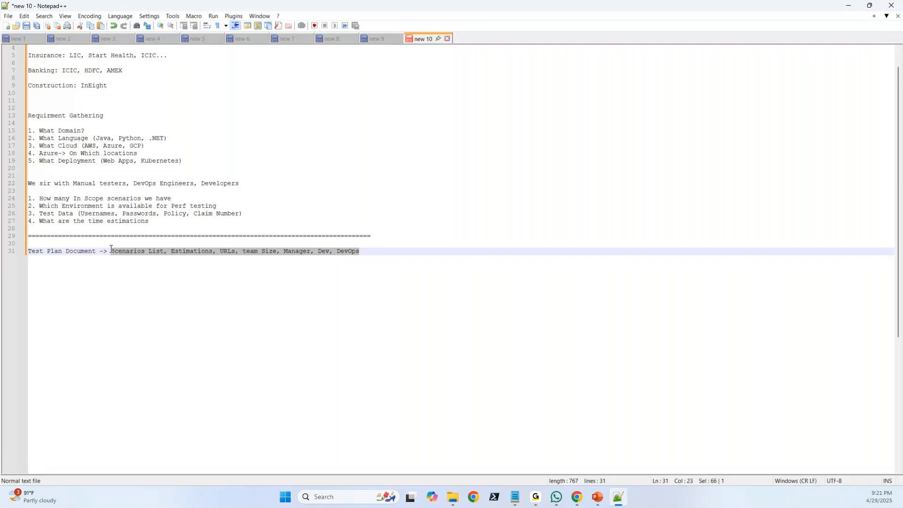
click(370, 251)
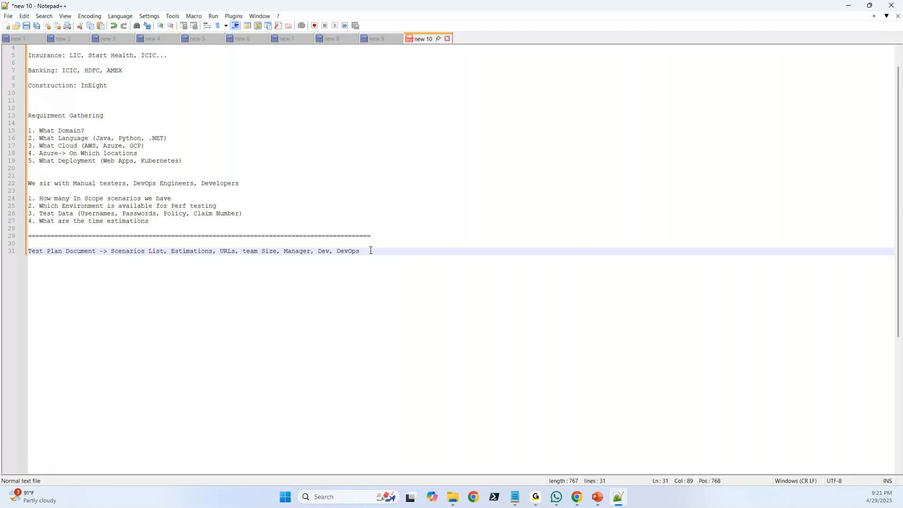
key(Return)
key(Return)
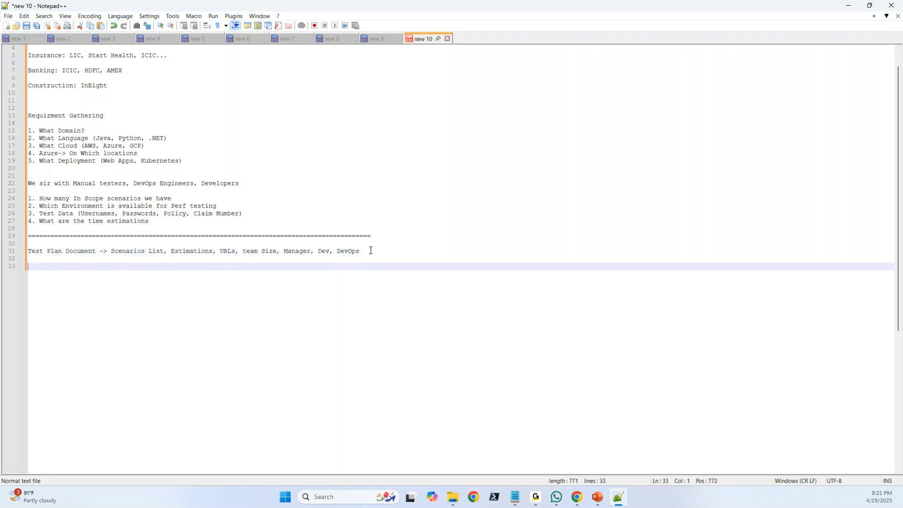
drag(365, 251, 27, 250)
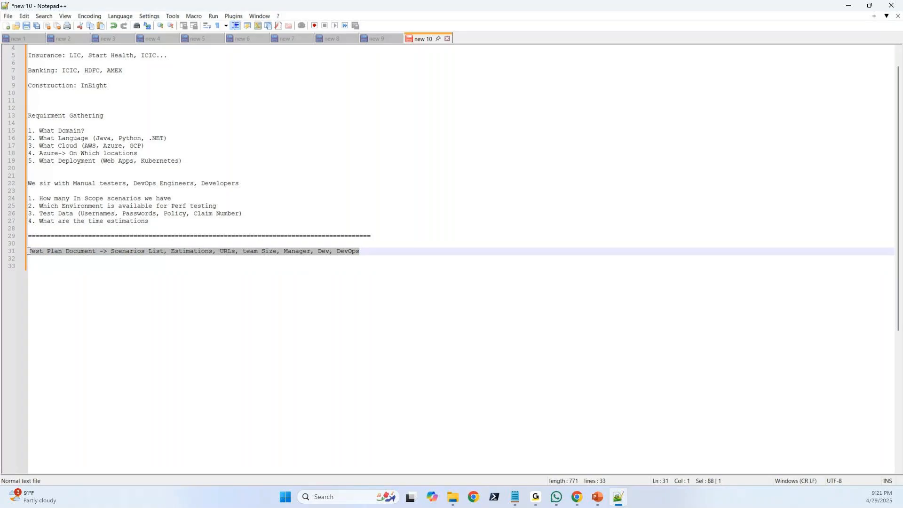
click(370, 253)
drag(370, 252, 24, 254)
click(35, 266)
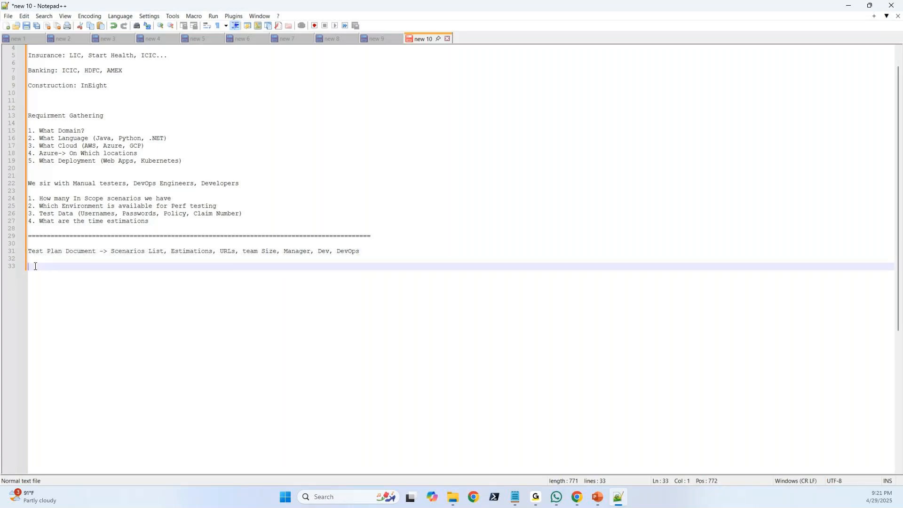
drag(359, 252, 32, 247)
Write the label "Test Strategy Document:" two lines below the Test Plan Document line.
click(33, 266)
text(Test Strategy Document)
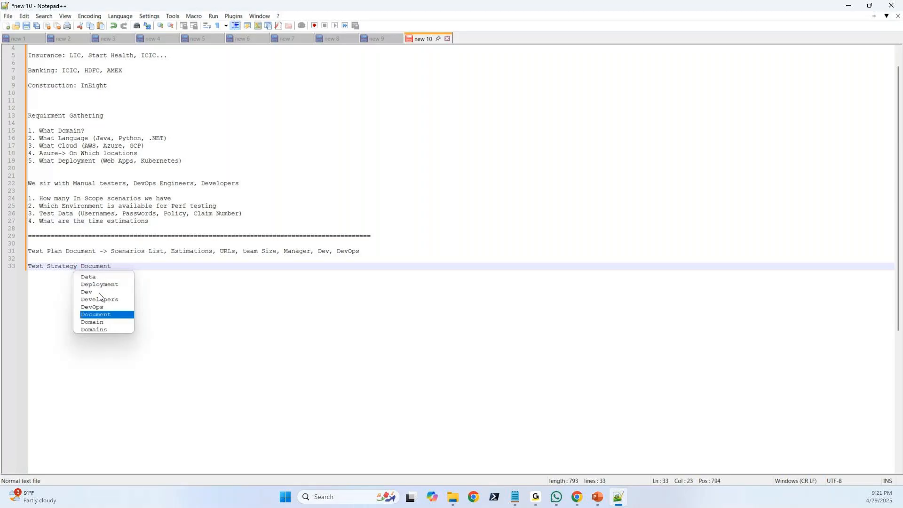
text(:)
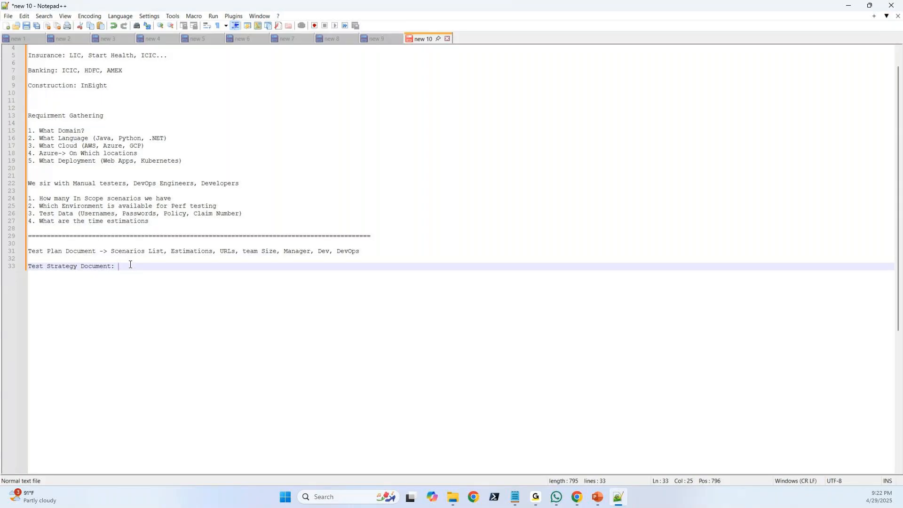
text( Scena)
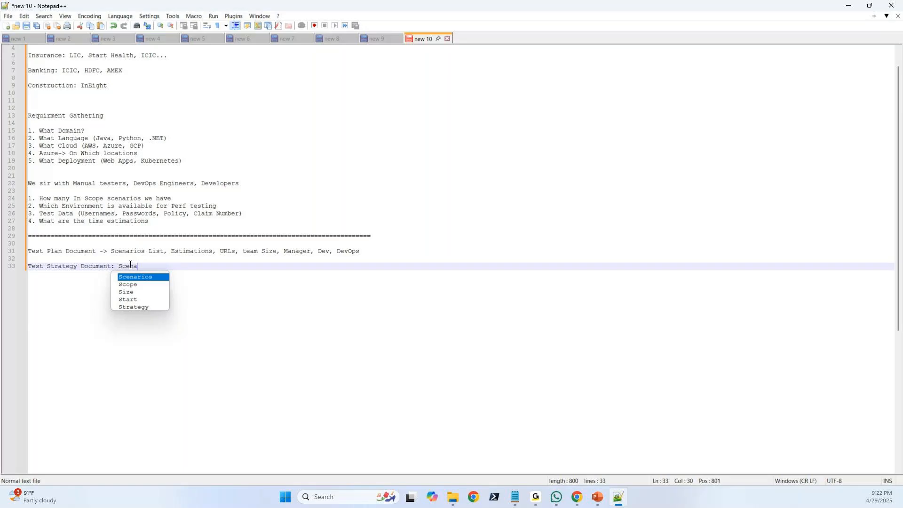
text(rios, H)
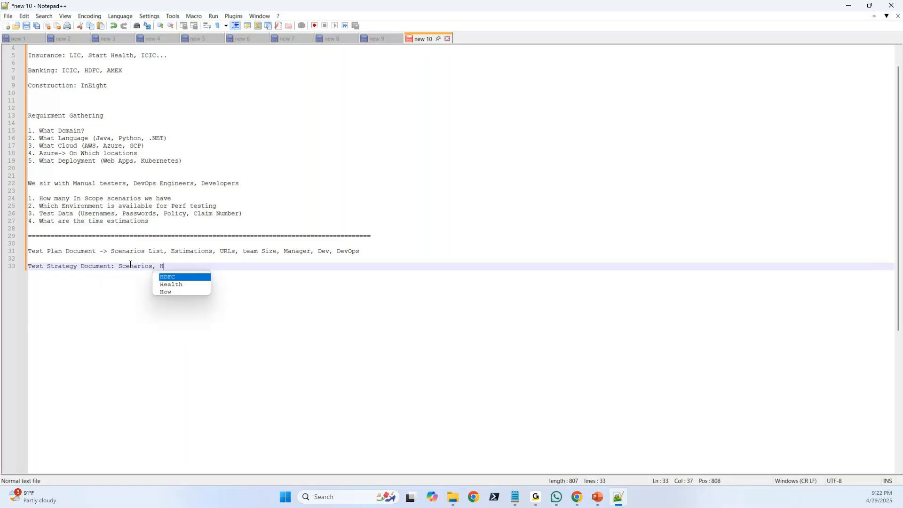
text(ow many perdf )
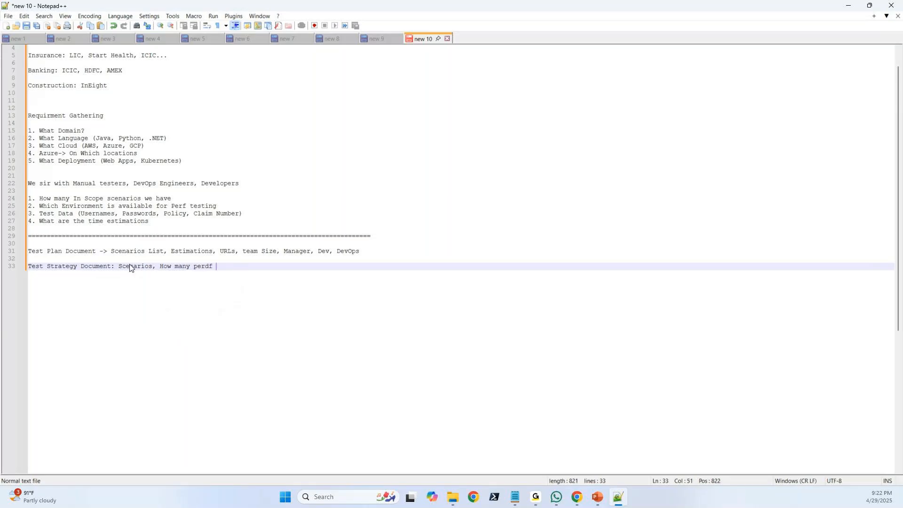
text(tester)
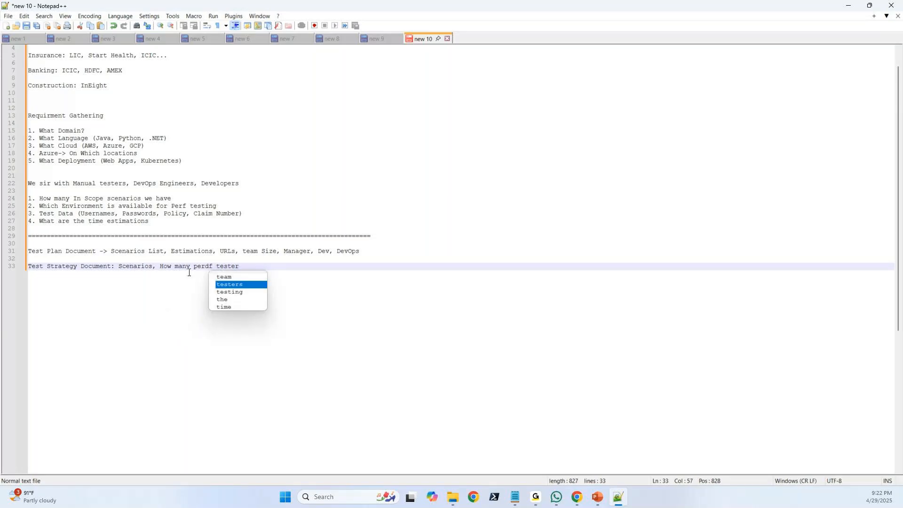
Add "Scenarios, How many perf tester, Estimations" to the Test Strategy Document line.
click(210, 266)
key(BackSpace)
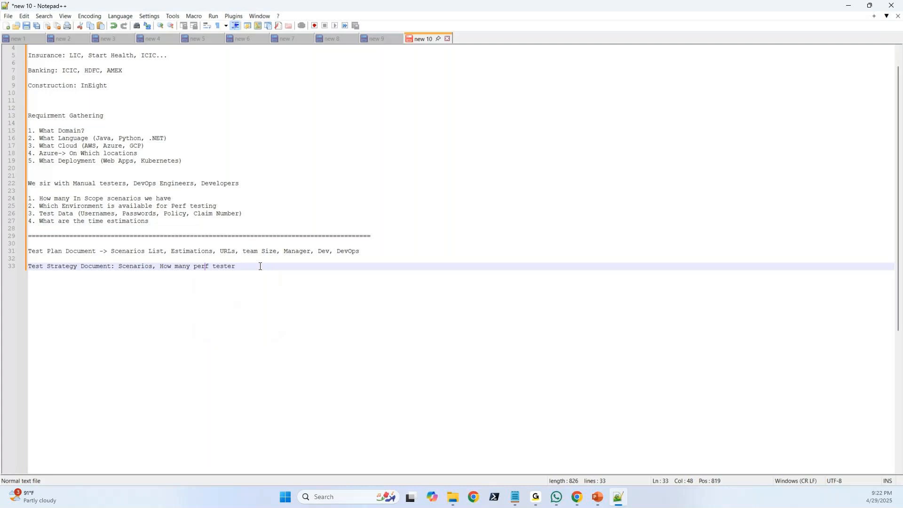
text(, Es)
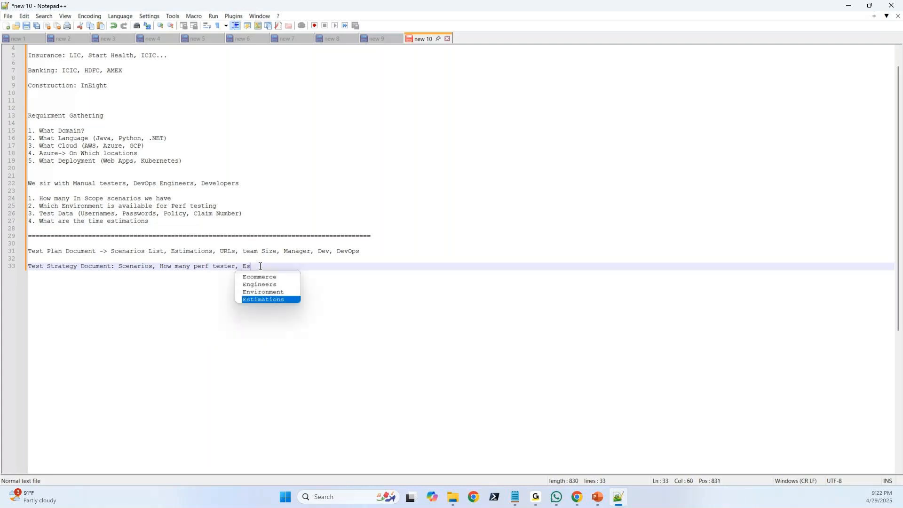
text(timations)
click(291, 267)
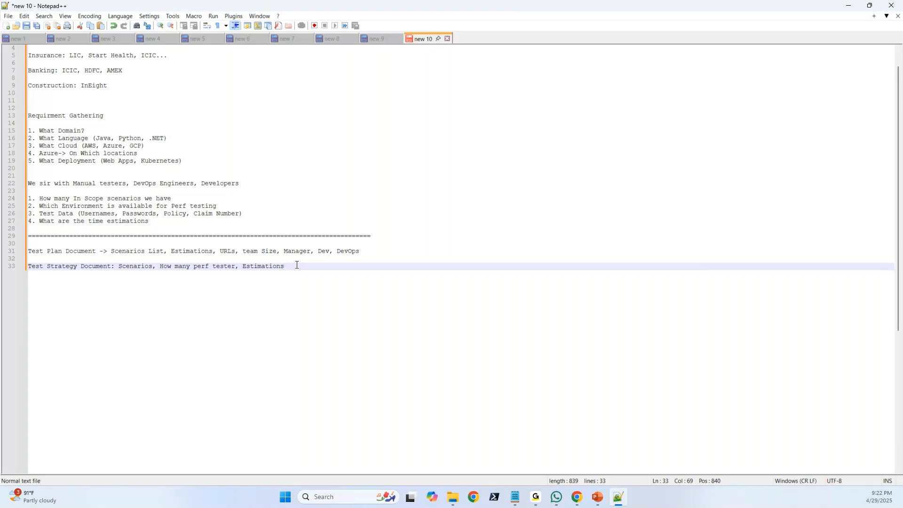
Append ", Metrics" to the Test Strategy Document line and highlight the listed items for emphasis.
text(,)
text(evrion)
key(BackSpace)
key(BackSpace)
key(BackSpace)
key(BackSpace)
key(BackSpace)
key(BackSpace)
text(Metrics)
drag(335, 268, 31, 267)
drag(323, 266, 118, 266)
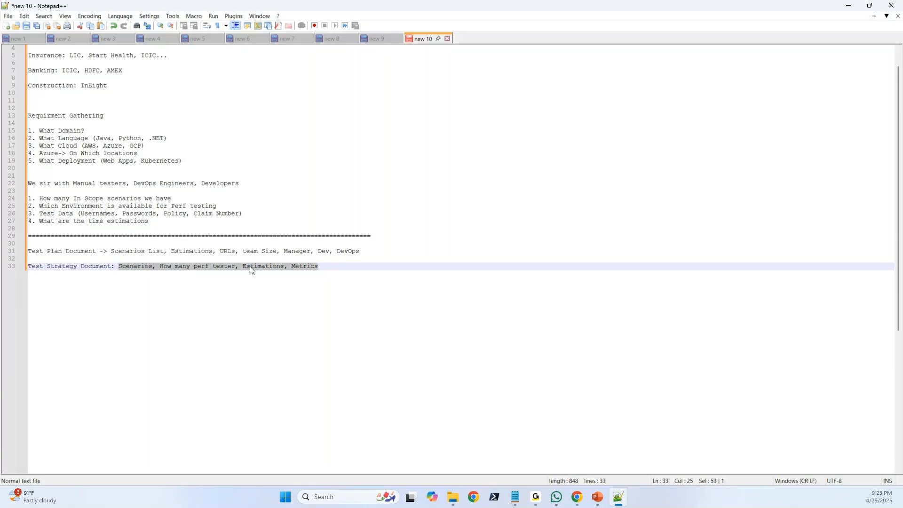
click(334, 265)
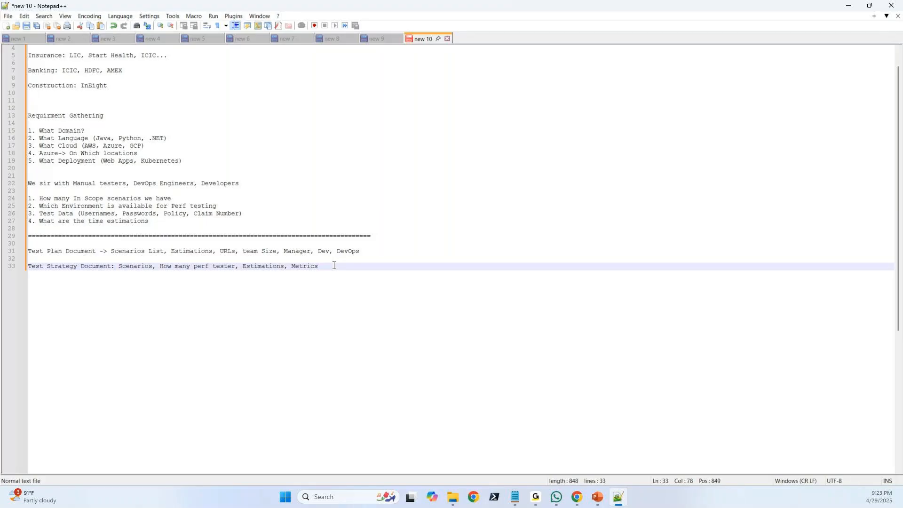
Write "Work Load Modeling Document:" below the Test Strategy Document line, leaving a blank line between them.
key(Return)
key(Return)
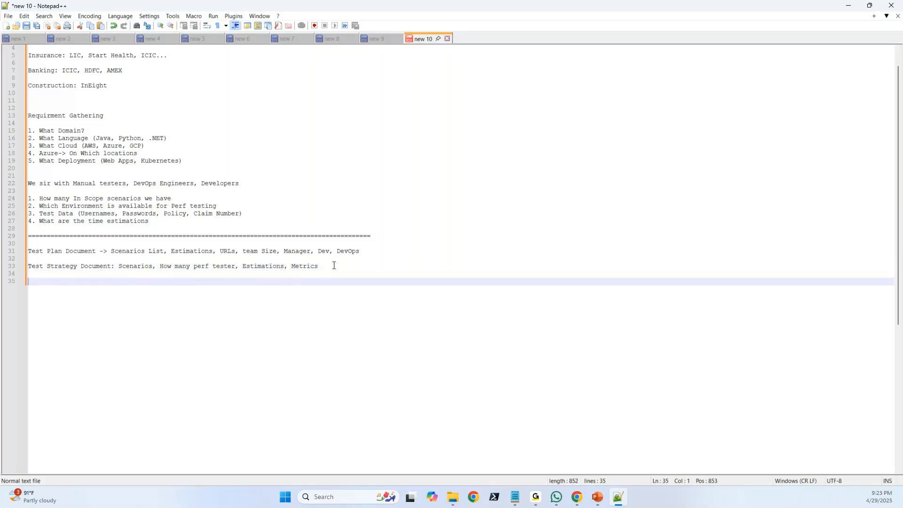
text(Work Load Modeling Document:)
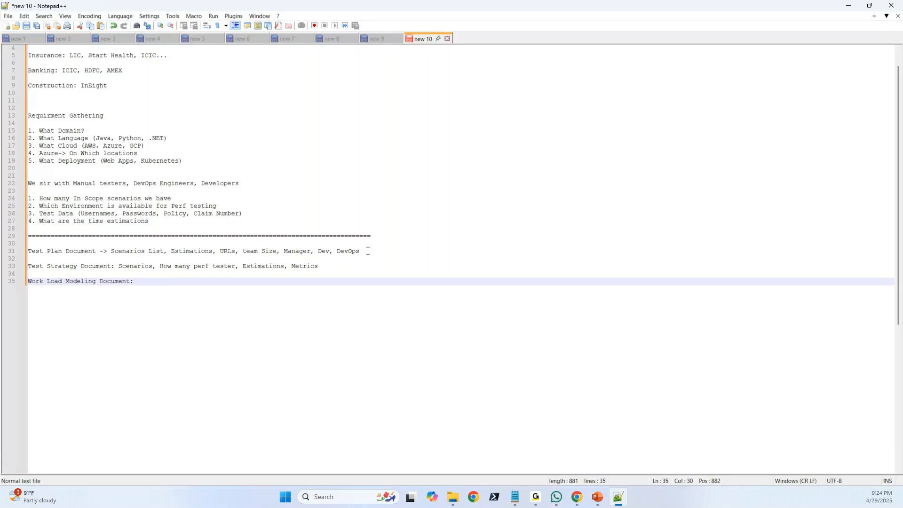
Highlight the Test Plan Document and Test Strategy Document lines to review them, and return to the end of the Work Load Modeling line.
drag(368, 251, 27, 251)
click(145, 281)
drag(320, 267, 26, 253)
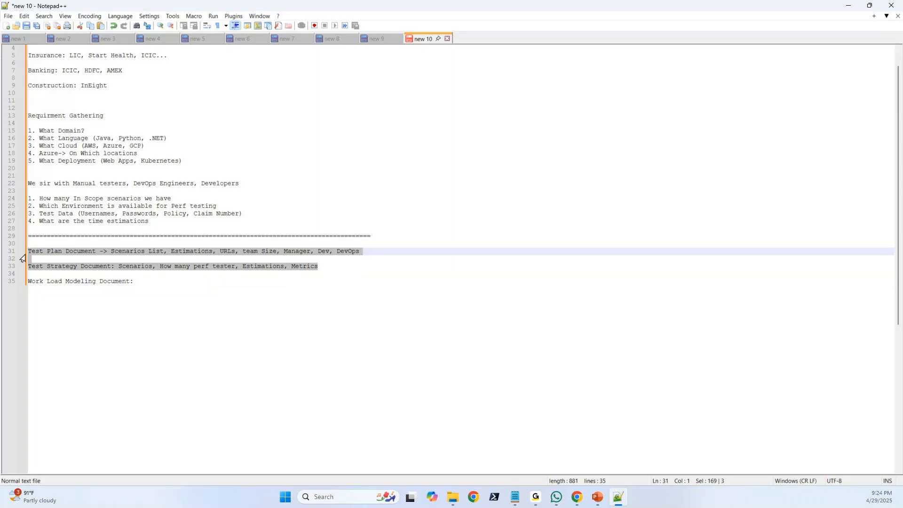
click(146, 285)
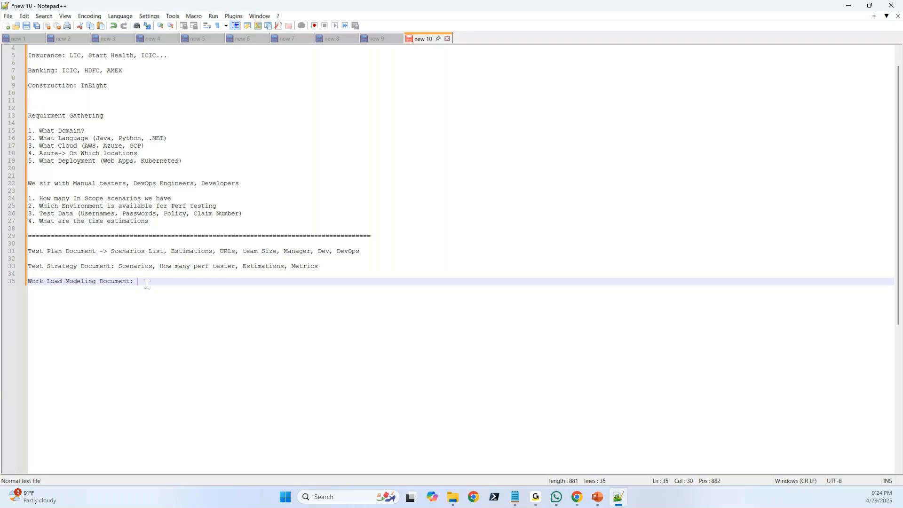
Complete the Work Load Modeling Document line with "What type of Test (Load, Spike, Emdurance, VPT)".
text(Wh)
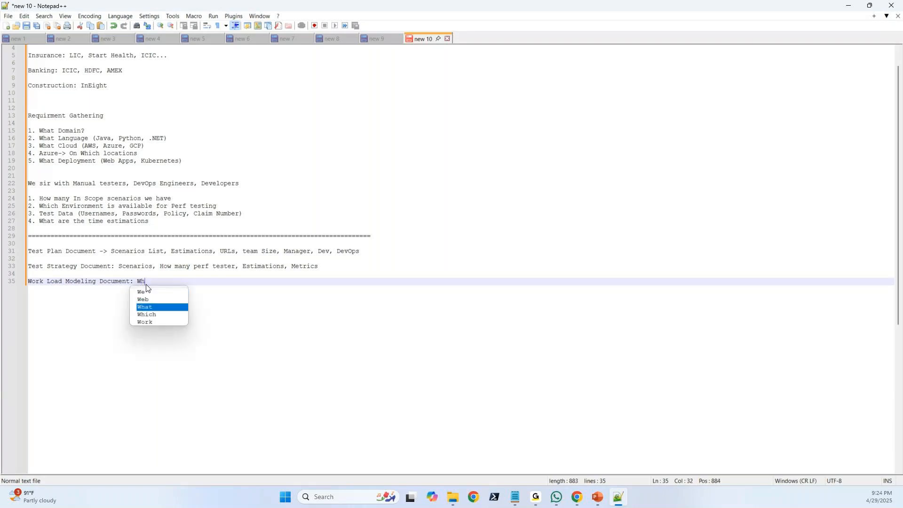
text(at type o)
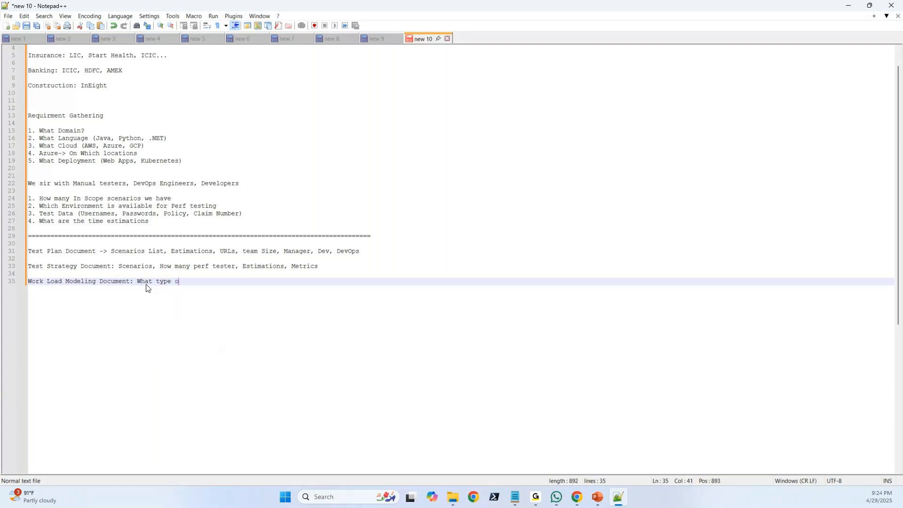
text(f Test ())
text(Load, Spike)
text(, Emdurance)
text(, VPT)
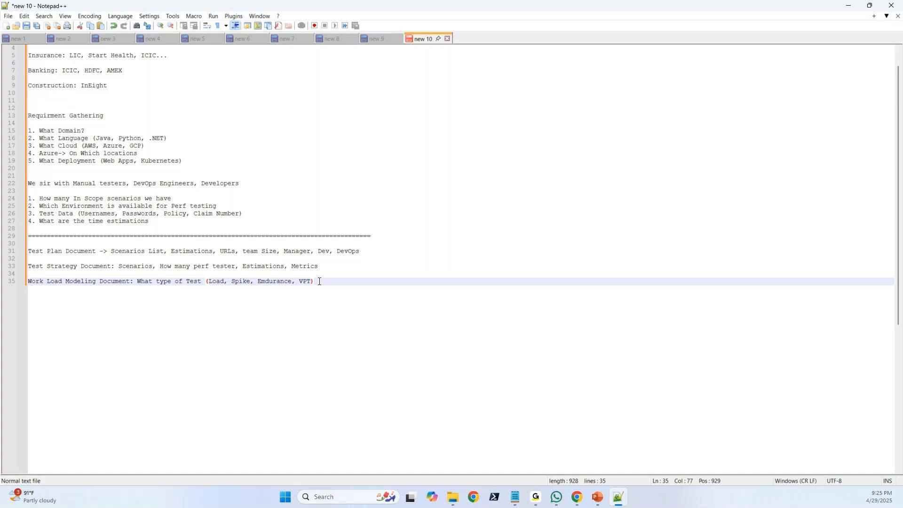
Review the Work Load Modeling line, the notes from Requirment Gathering down, and the three document lines by highlighting each.
drag(320, 281, 36, 281)
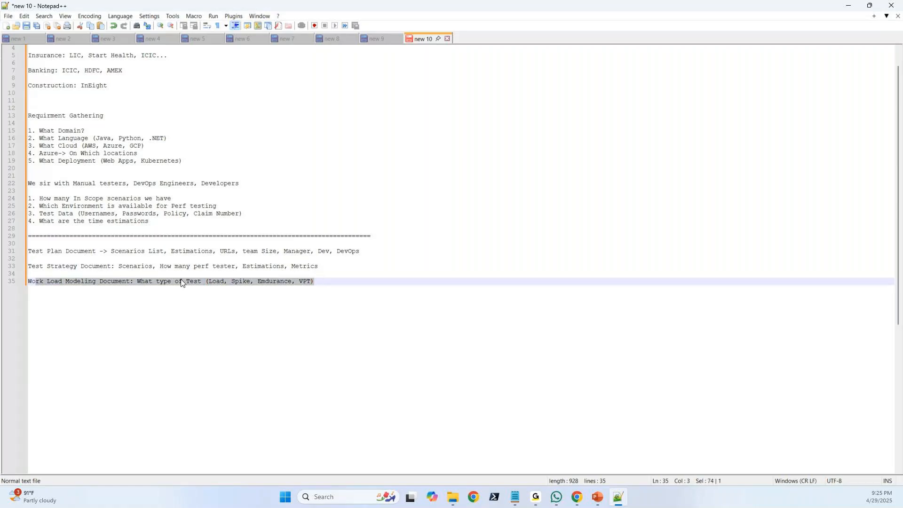
click(330, 282)
drag(331, 282, 31, 116)
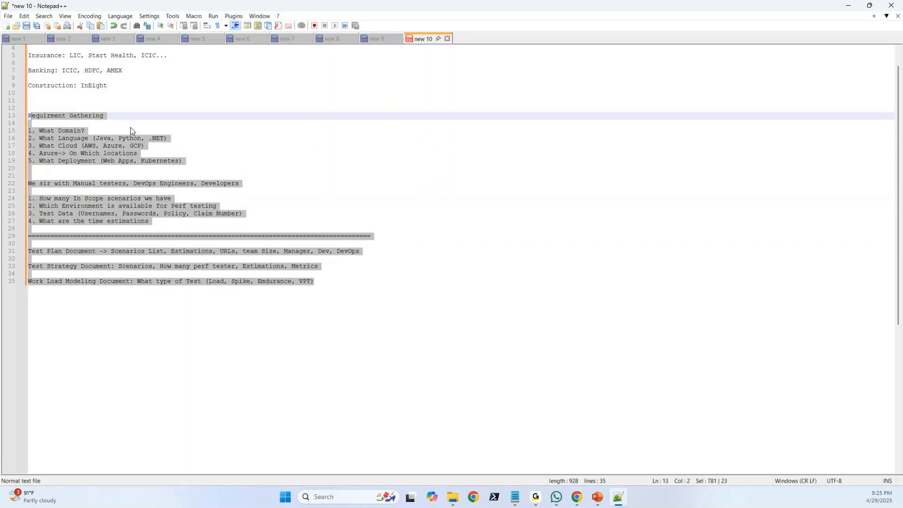
click(122, 116)
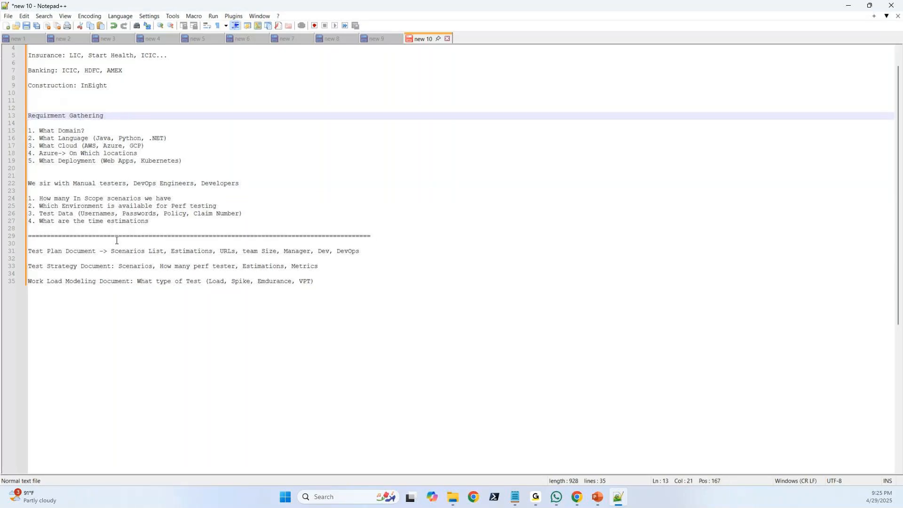
drag(330, 287, 56, 256)
drag(55, 256, 33, 252)
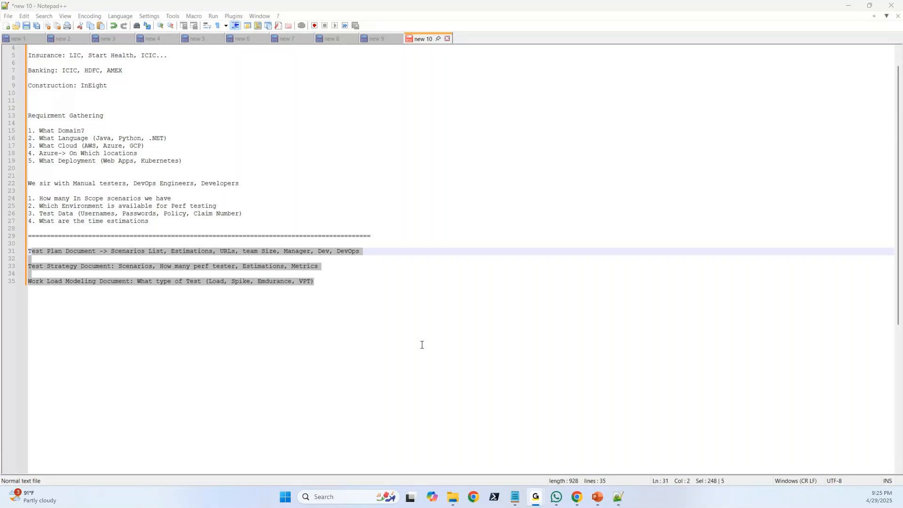
click(393, 330)
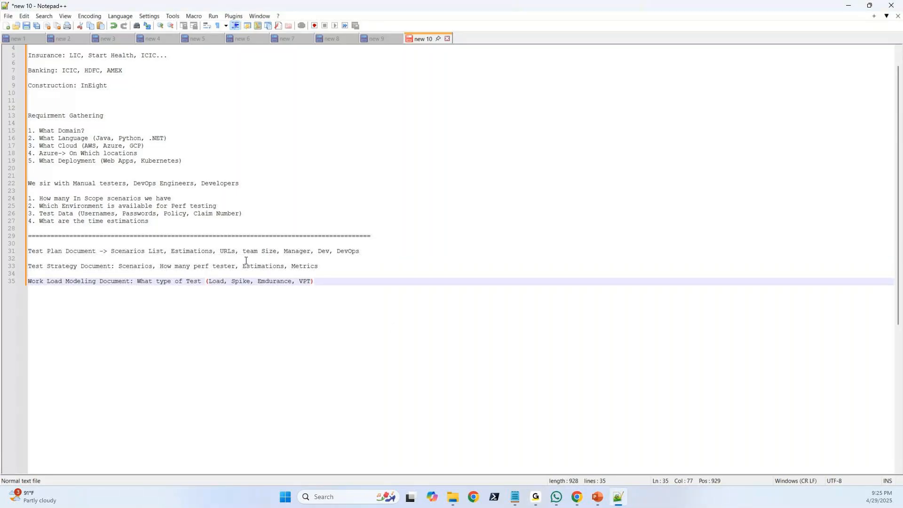
Recap the Requirment Gathering heading, the line about sitting with manual testers, and the document lines by highlighting them in turn.
drag(108, 116, 16, 115)
key(shift+Up)
key(shift+Up)
key(shift+Up)
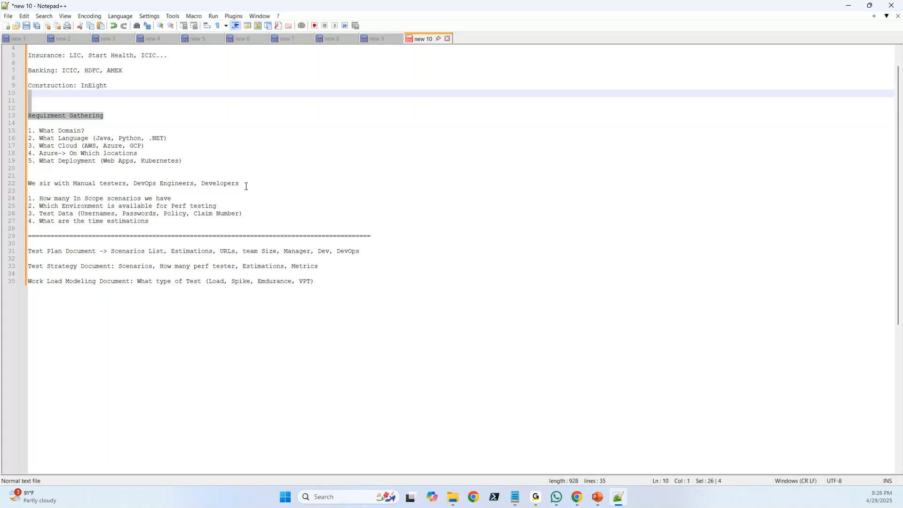
drag(240, 183, 31, 183)
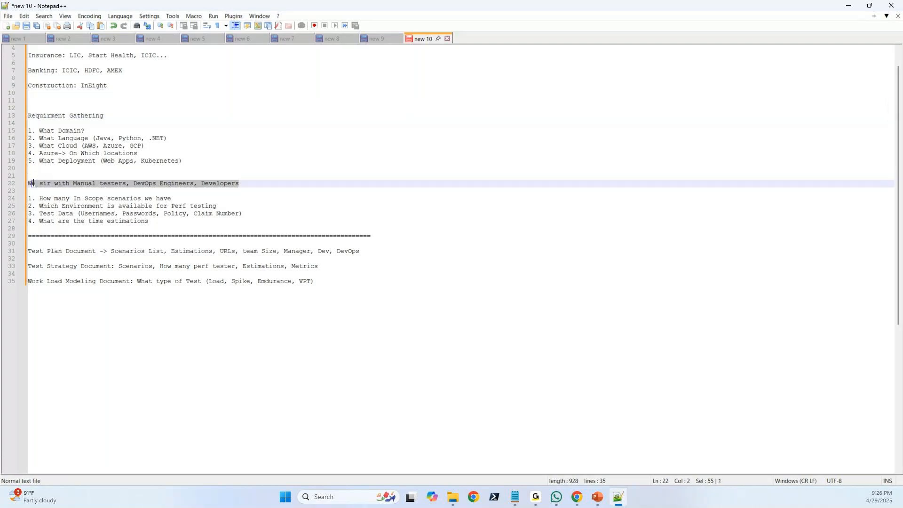
click(318, 285)
drag(318, 285, 25, 248)
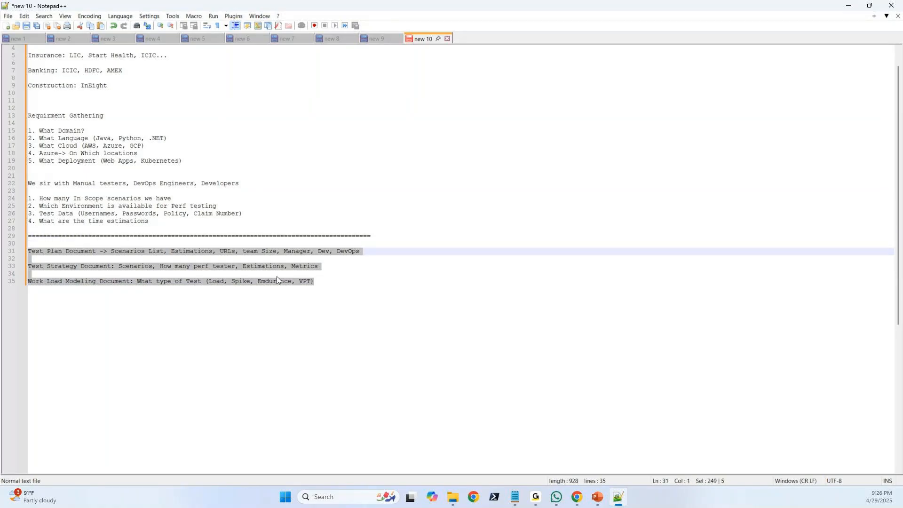
click(334, 284)
drag(322, 282, 23, 121)
click(331, 286)
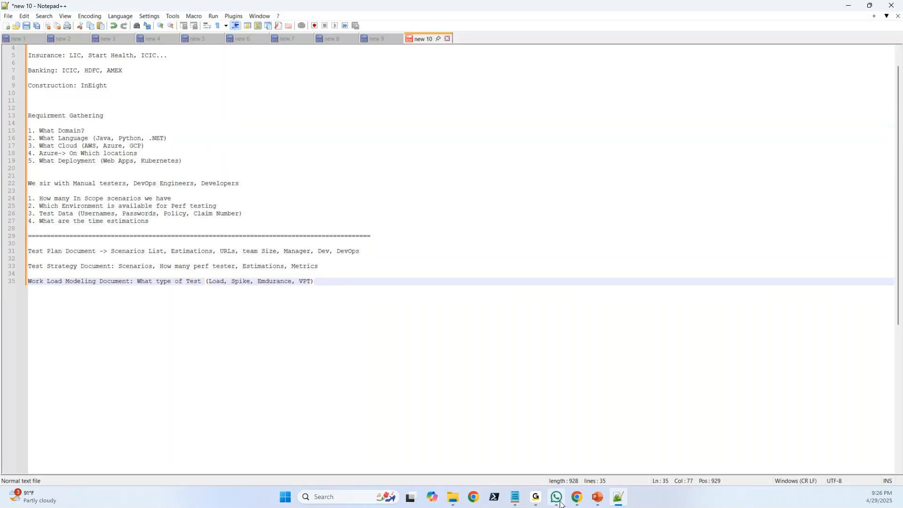
Switch to Chrome, highlight "Test environment setup" in the Performance Testing Life Cycle syllabus, and start a "www" address in a new tab.
click(575, 501)
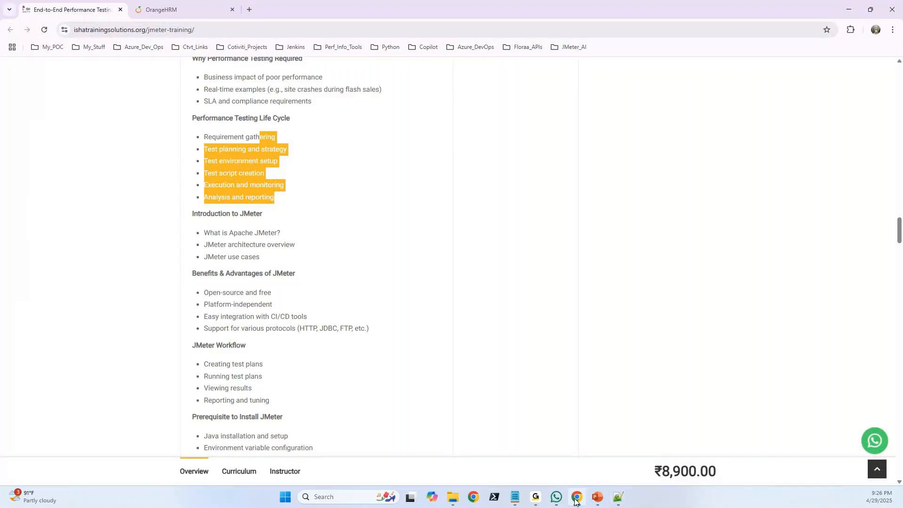
click(287, 185)
drag(277, 137, 204, 162)
click(283, 165)
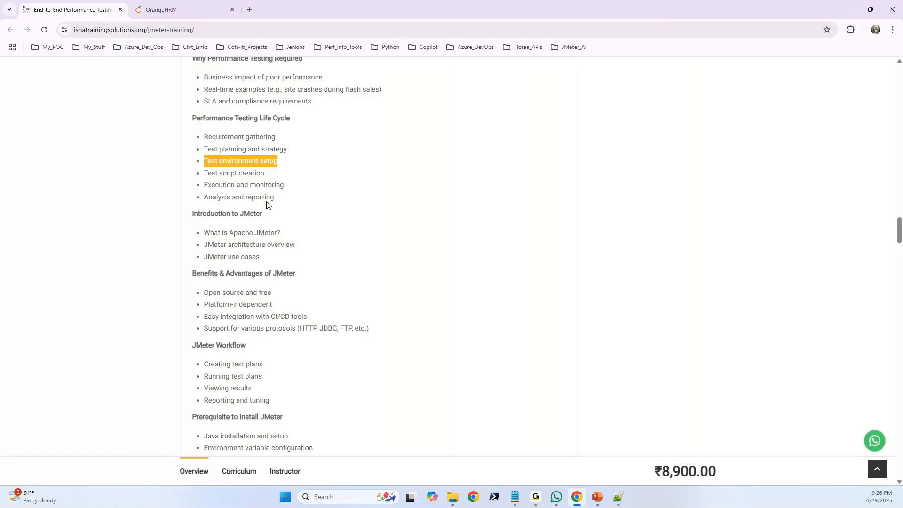
key(ctrl+t)
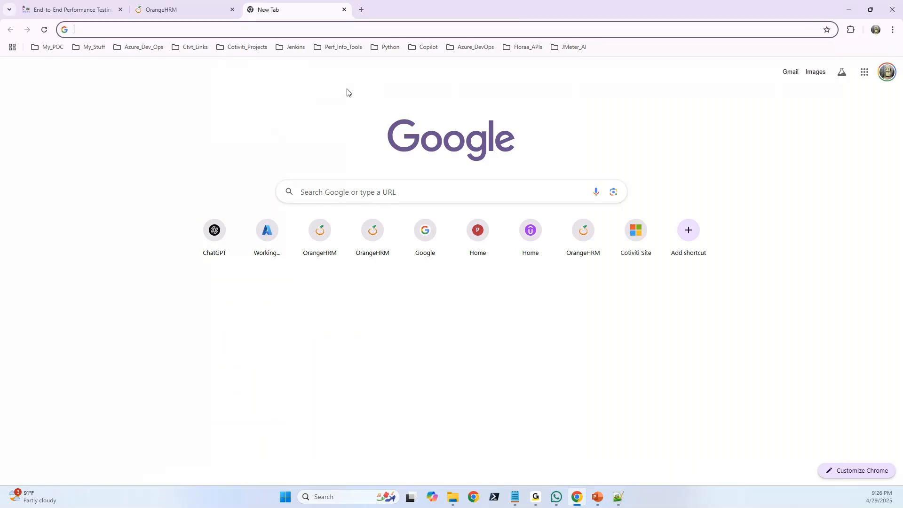
text(www)
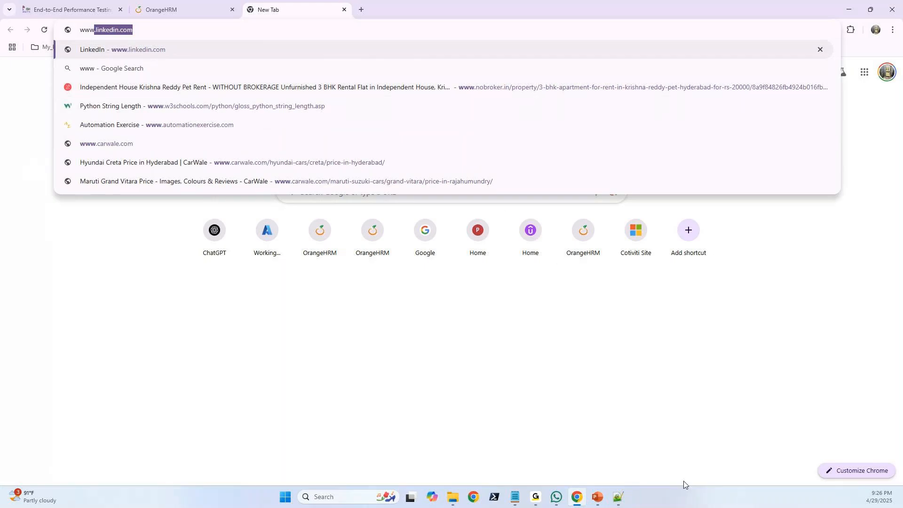
Switch to Notepad++ and write "PROD (Production)" below the Work Load Modeling line, leaving a blank line between them.
click(618, 495)
key(Return)
key(Return)
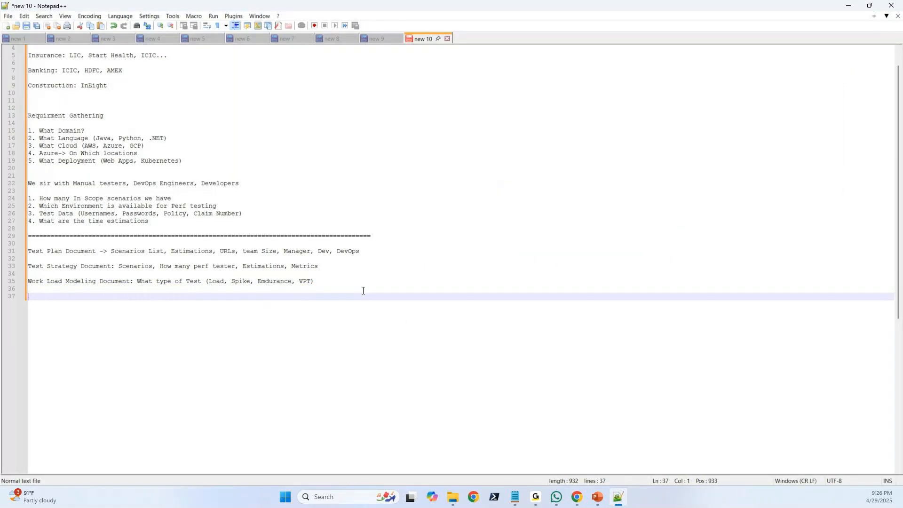
text(PROD (Production)
Extend the PROD (Production) line with ": End Users (We)".
click(119, 298)
text(: End )
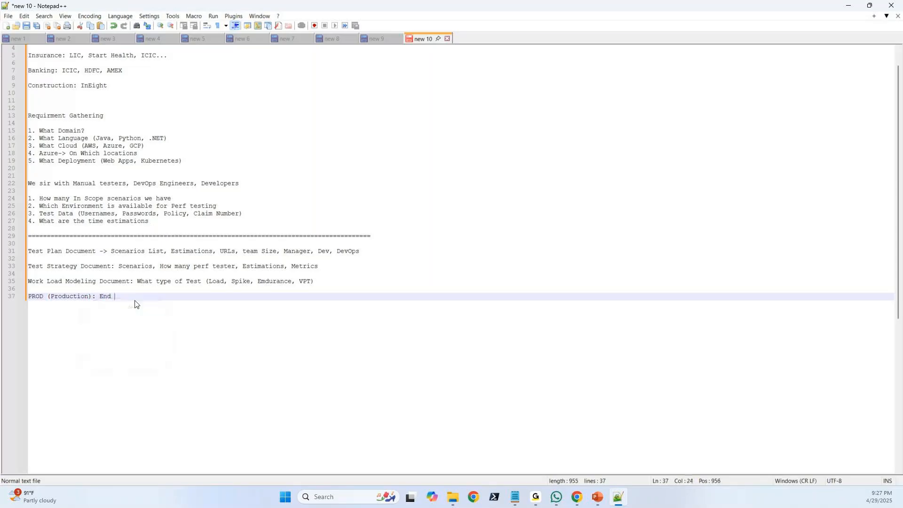
text(Users (We))
Insert three blank lines above the PROD (Production) line and write "Dev->DevOps->Azure" in the space, one blank line below Work Load Modeling.
click(30, 296)
key(Return)
key(Return)
key(Return)
key(Up)
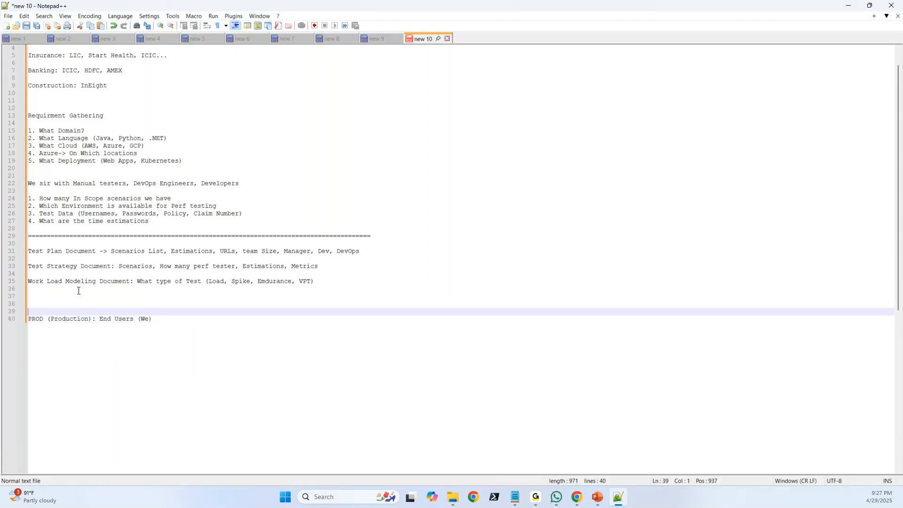
key(Up)
key(Up)
text(Dev)
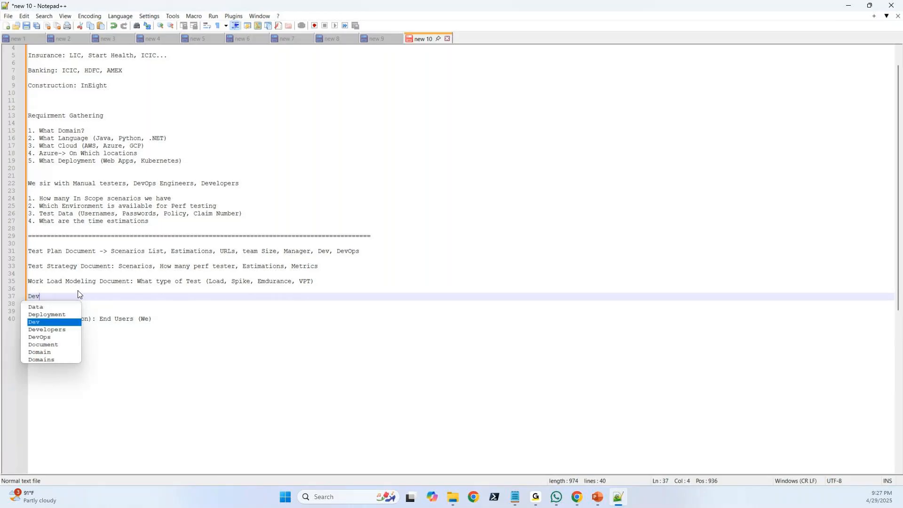
text(->)
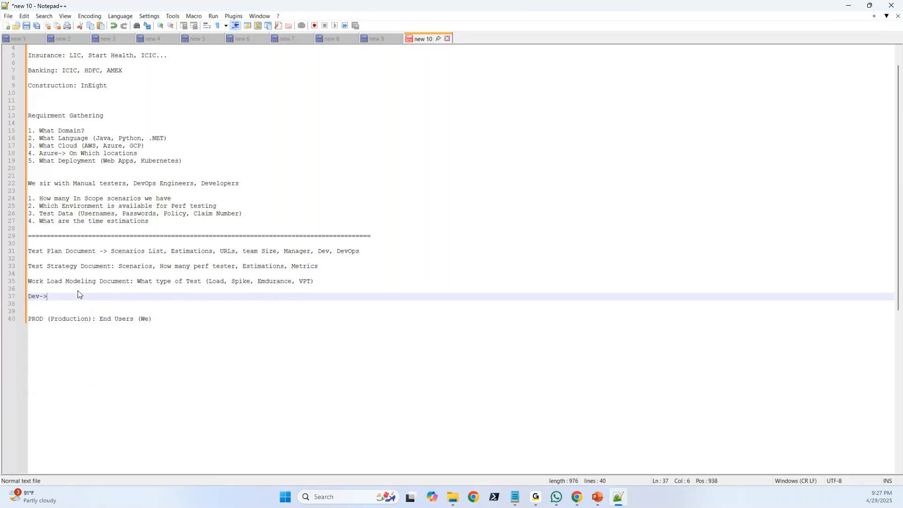
text(DevOps)
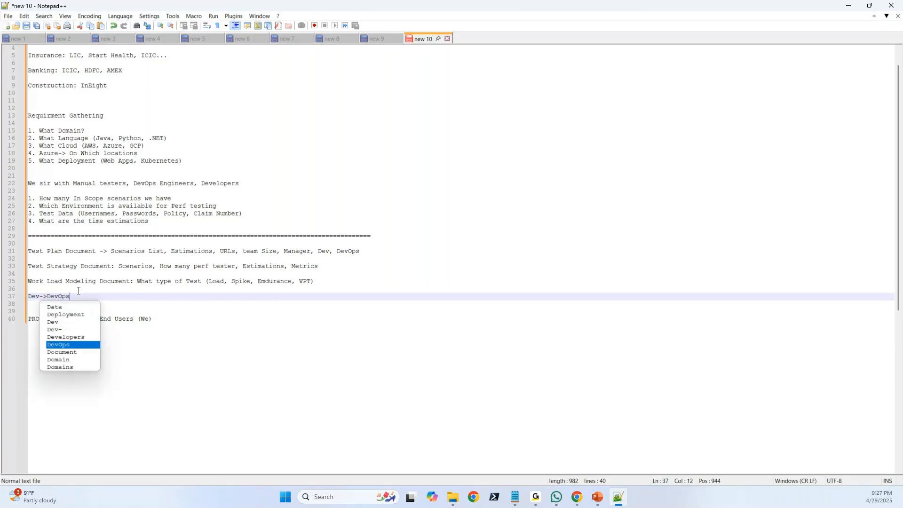
text(->)
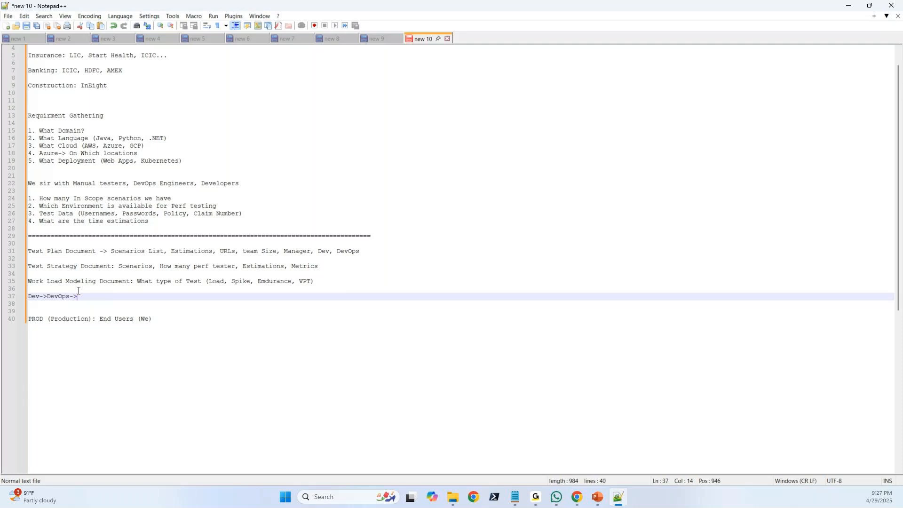
text(Azure)
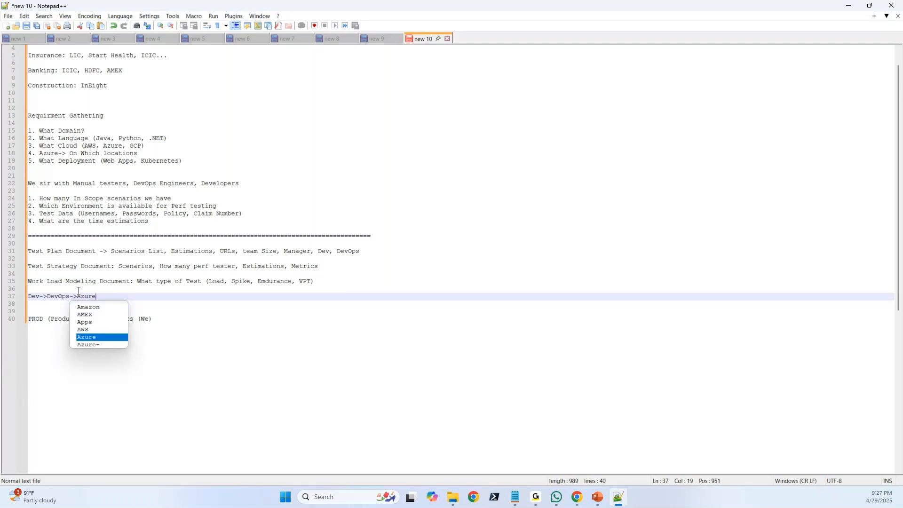
click(111, 298)
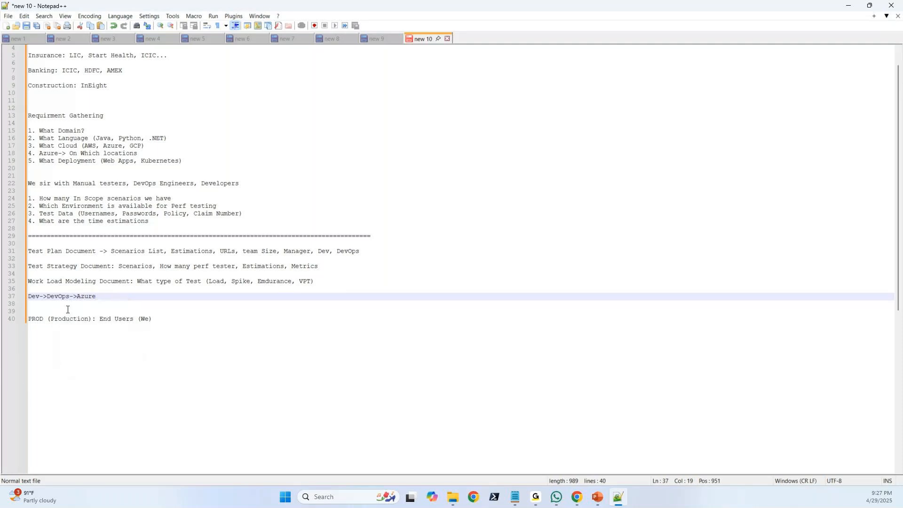
click(164, 320)
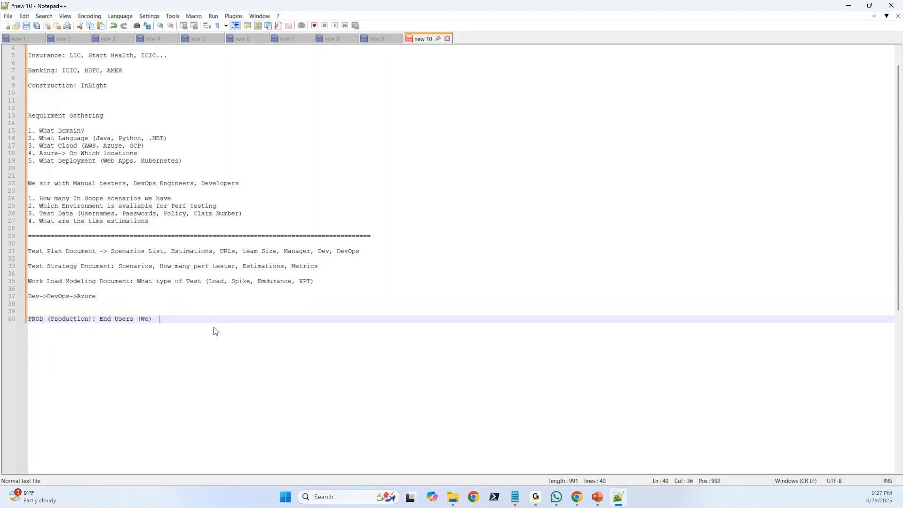
text(: https://lic.com)
Write "QA(Quality Assurance):" on its own line between the Dev->DevOps->Azure line and the PROD line, with blank lines around it.
click(43, 304)
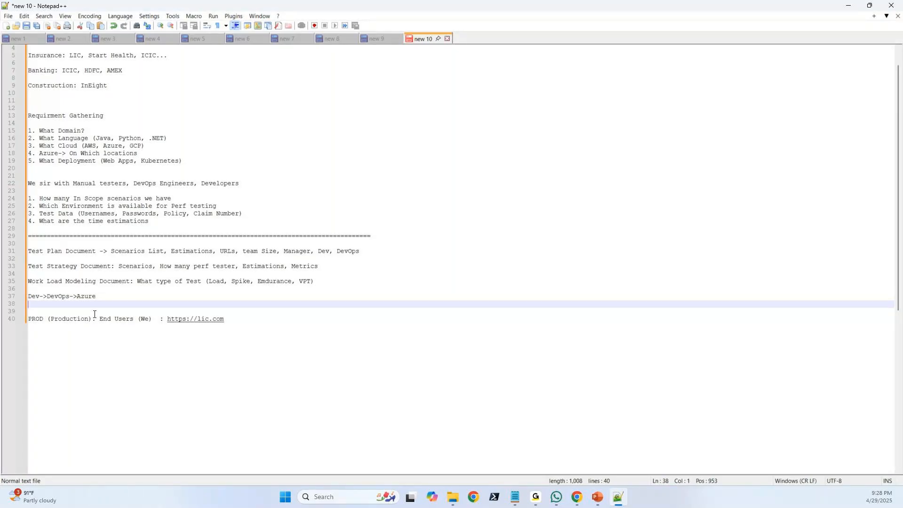
key(Return)
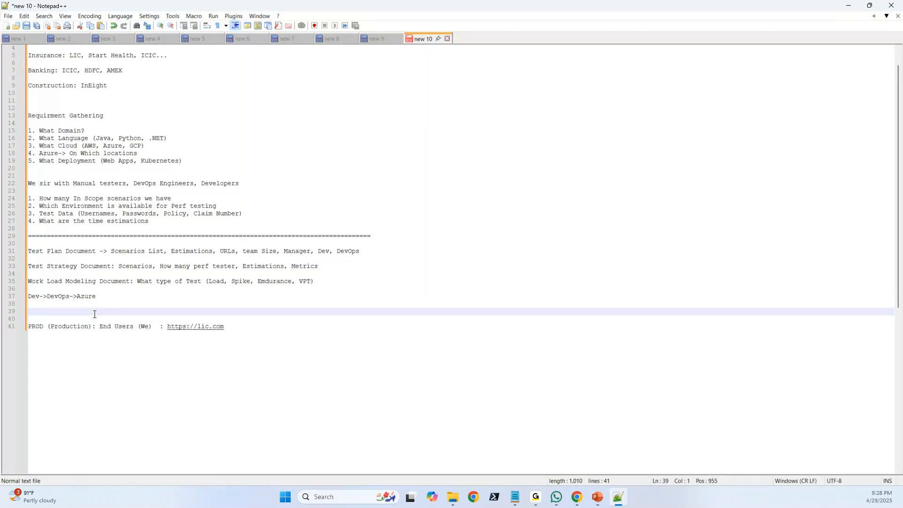
text(QA)
text(())
text(Quality )
text(Assuran)
text(ce)
text(:)
drag(231, 325, 166, 327)
key(ctrl+c)
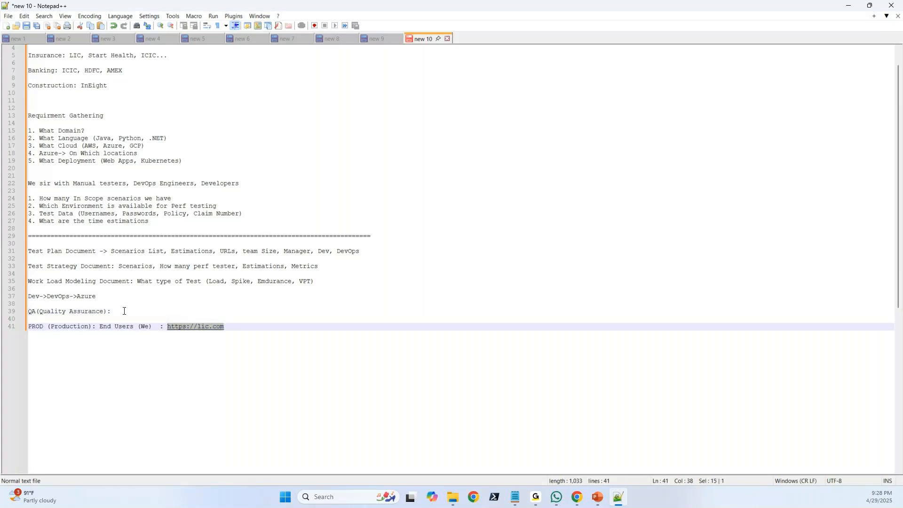
click(121, 310)
key(ctrl+v)
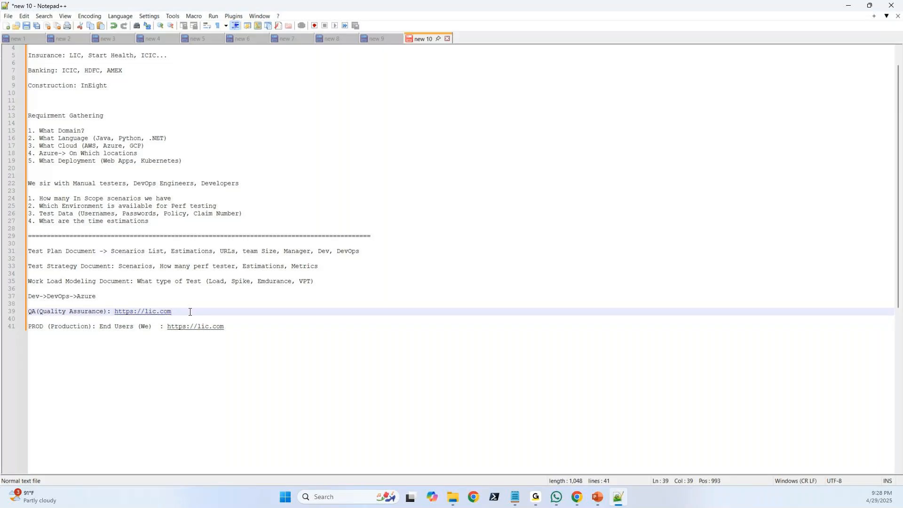
text(-qa)
Compare the QA and PROD URLs by highlighting each in turn, returning to the QA one.
drag(184, 311, 116, 312)
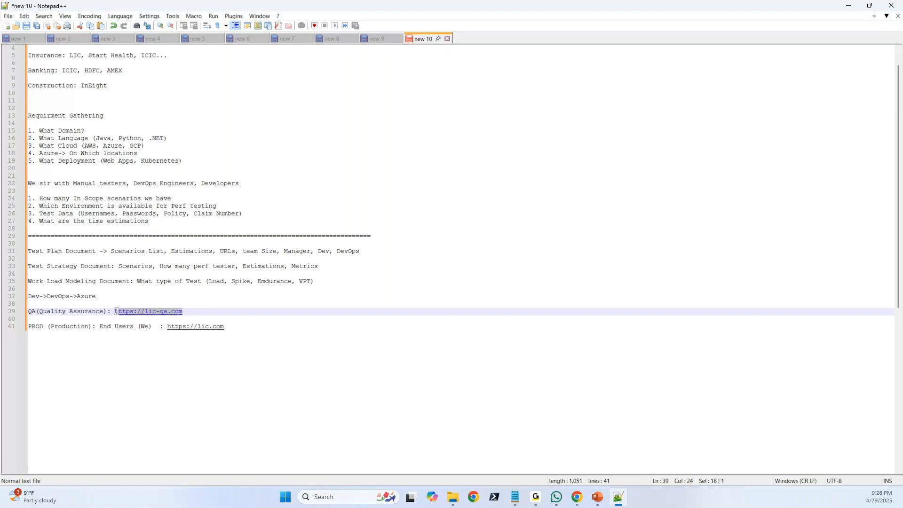
drag(226, 327, 167, 326)
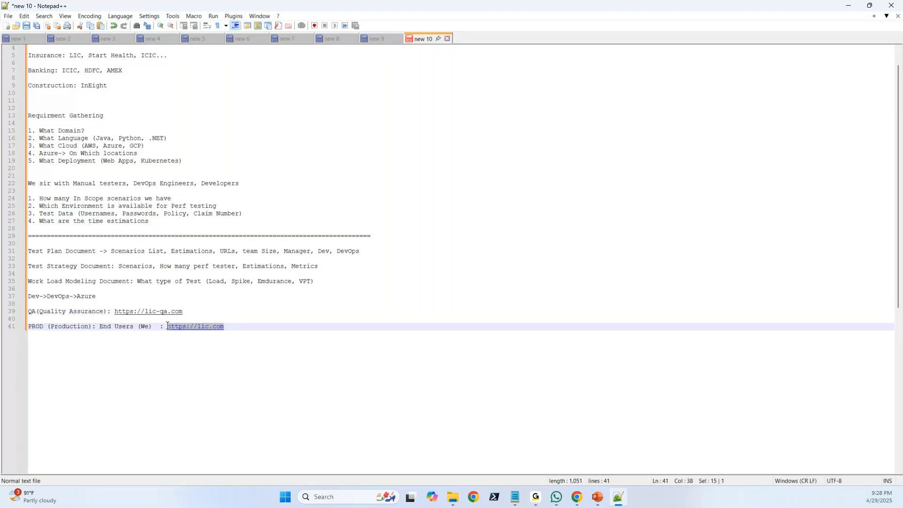
click(191, 313)
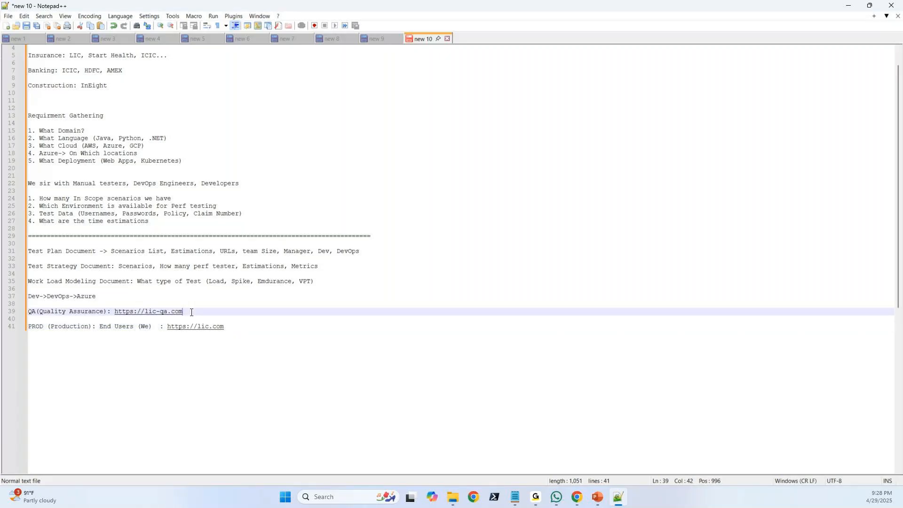
drag(191, 313, 116, 312)
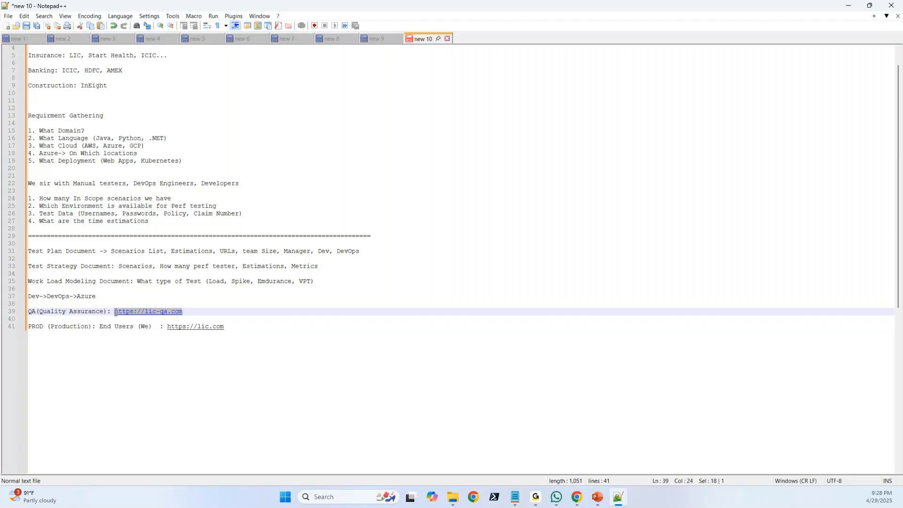
click(195, 315)
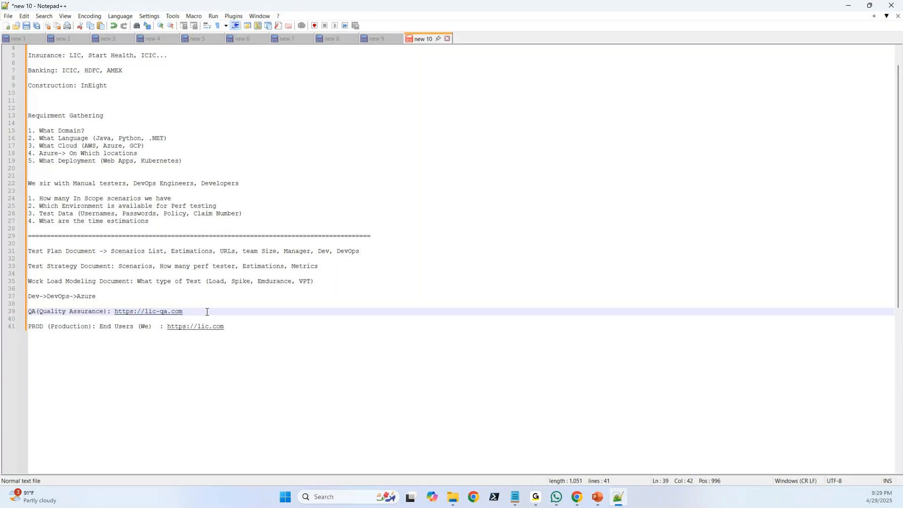
key(BackSpace)
key(BackSpace)
text(perf)
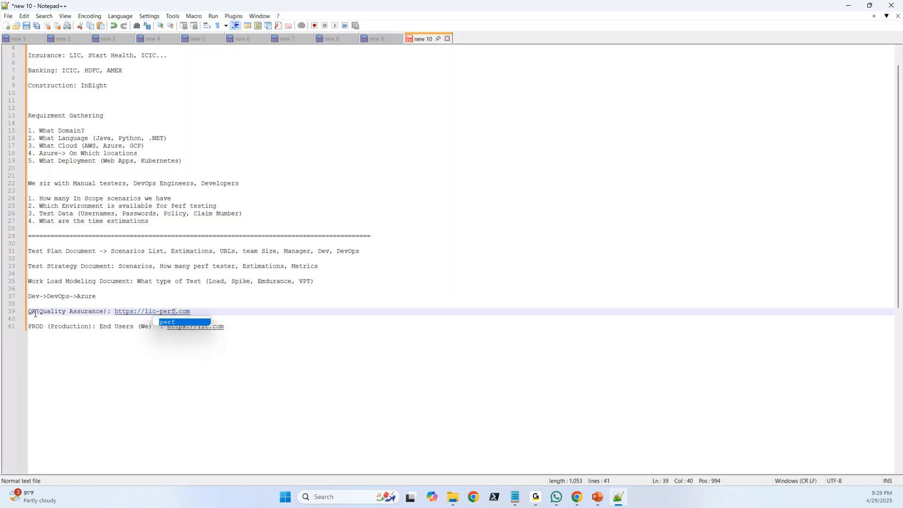
key(End)
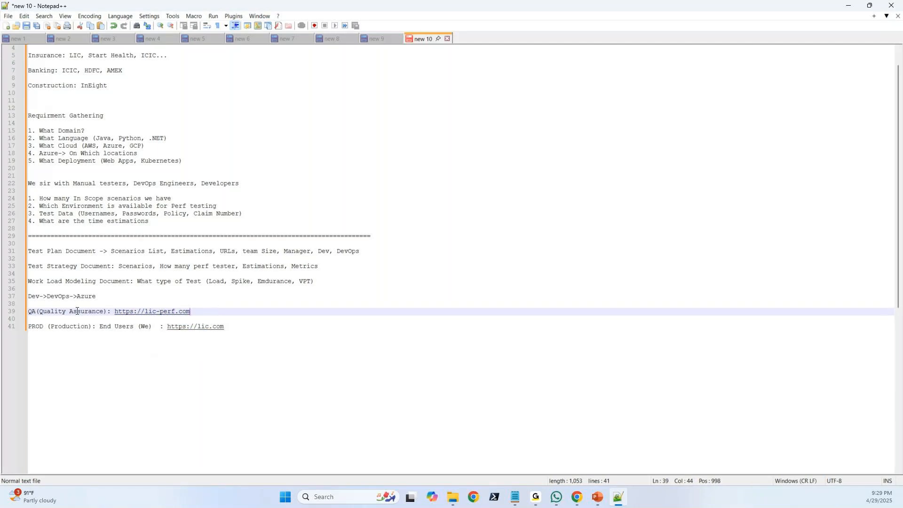
click(37, 313)
key(BackSpace)
key(BackSpace)
text(PERF)
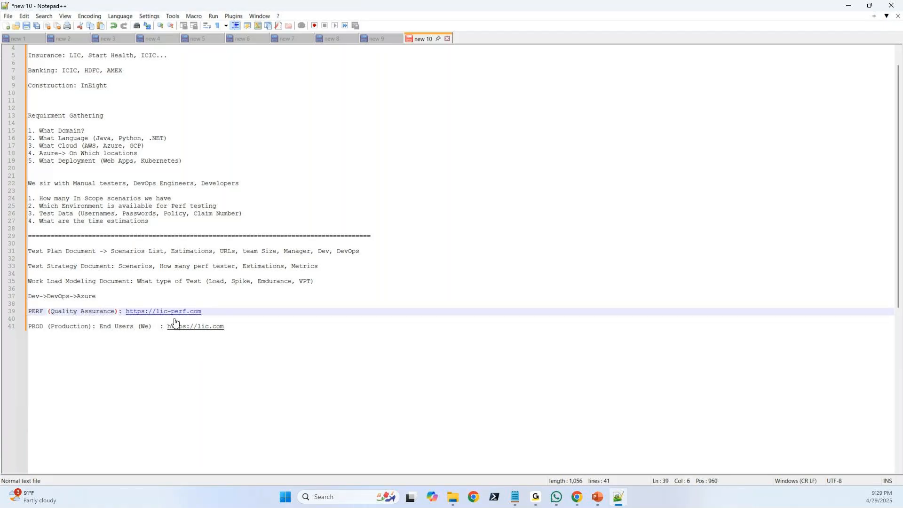
click(216, 313)
key(Return)
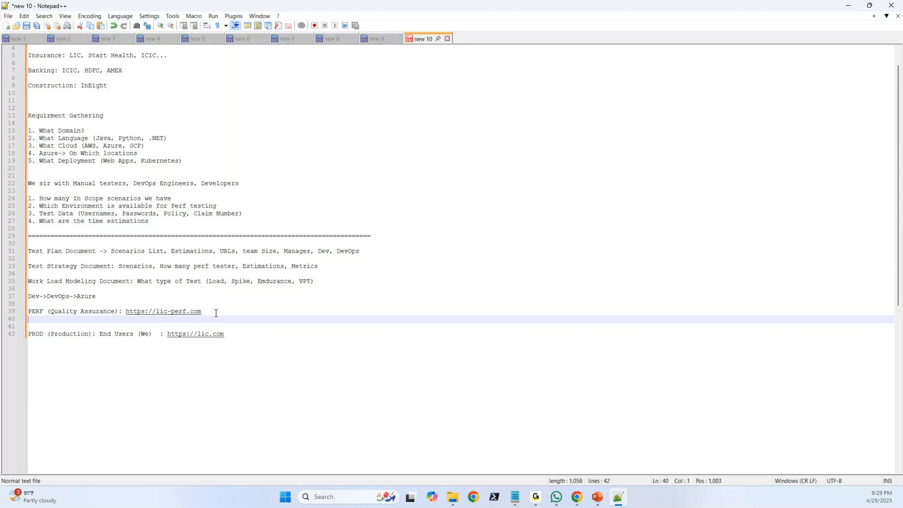
text(QA:)
drag(216, 313, 127, 315)
key(ctrl+c)
click(51, 320)
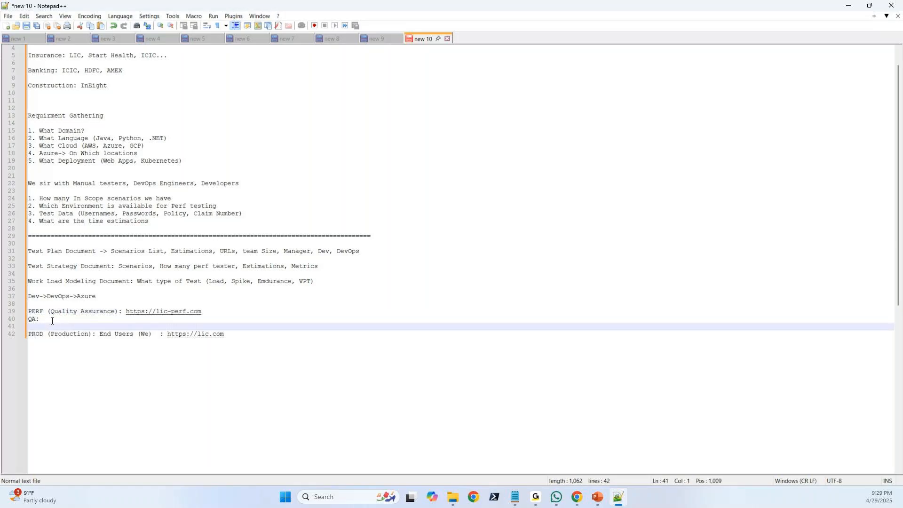
key(ctrl+v)
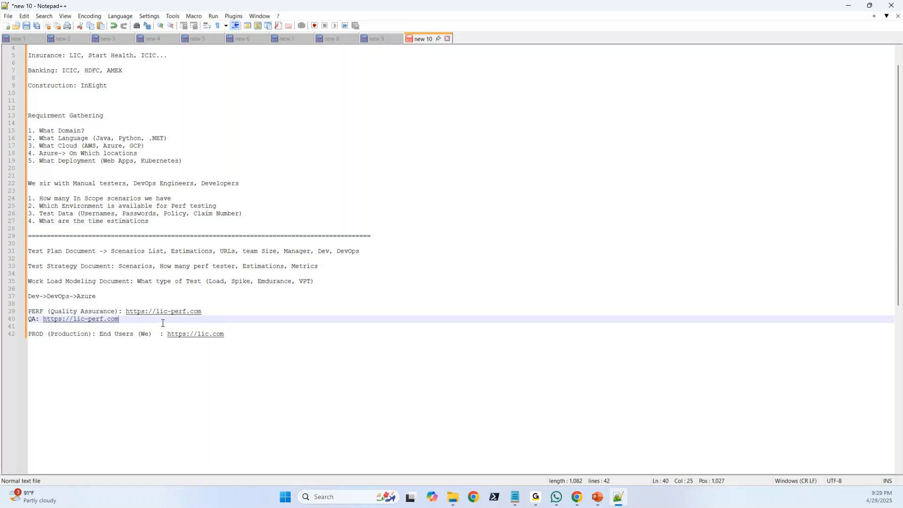
key(Left)
key(BackSpace)
key(BackSpace)
key(BackSpace)
key(BackSpace)
text(qa)
key(Return)
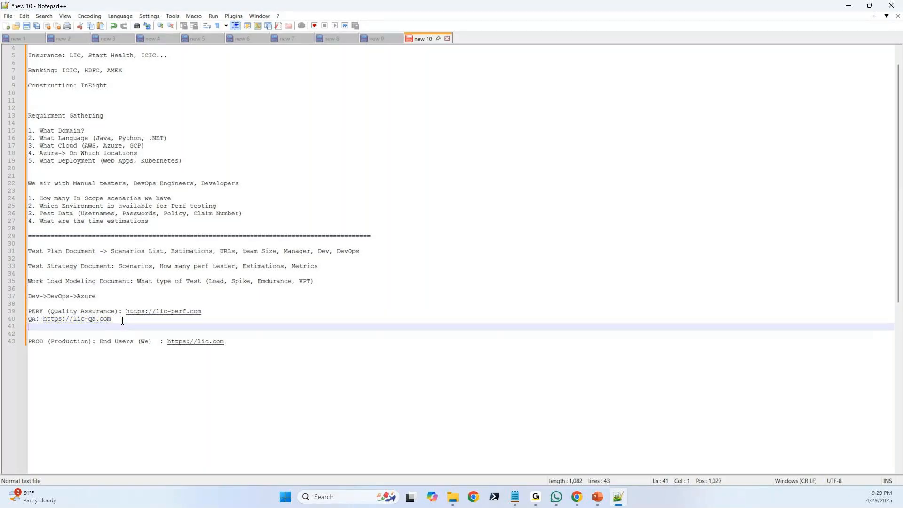
key(Return)
text(SPTE)
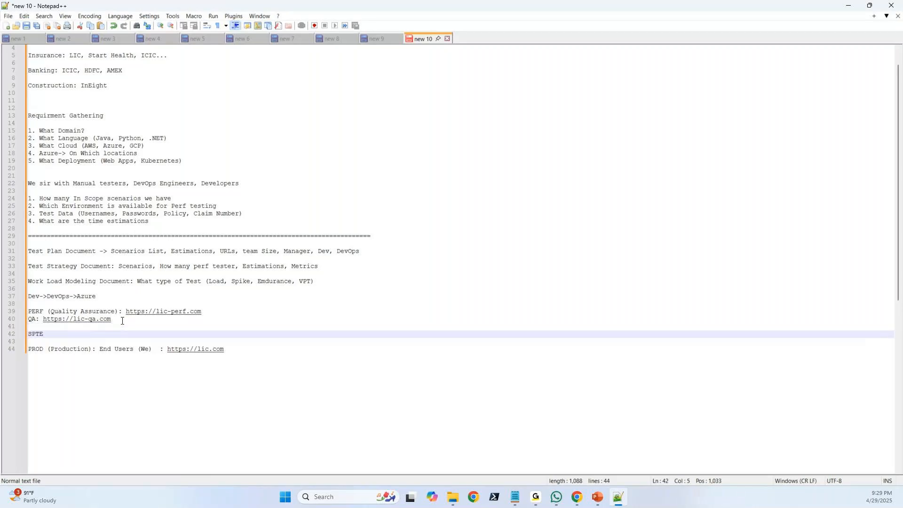
click(111, 320)
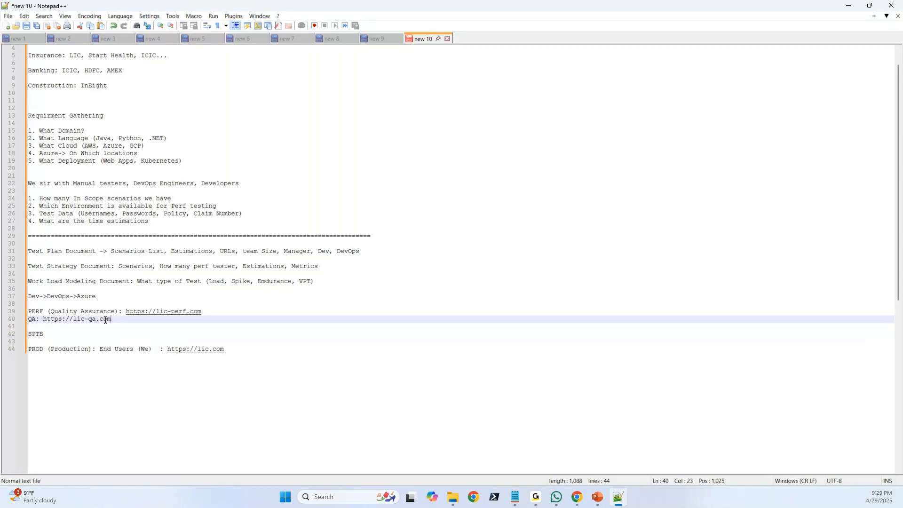
click(53, 334)
text(:)
text(https://lic-qa.com)
key(Left)
key(Left)
key(Left)
key(Left)
key(BackSpace)
key(BackSpace)
text(spte)
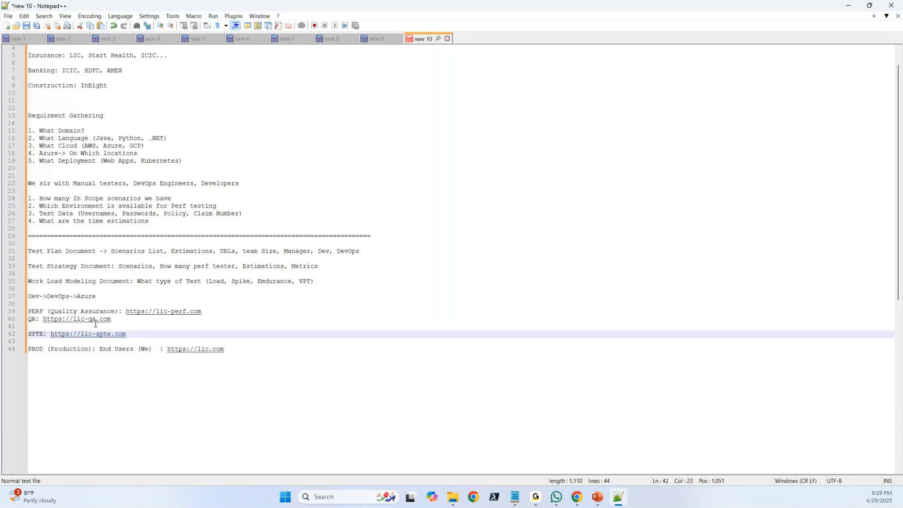
Insert a blank line between the PERF and QA lines and highlight the PERF URL.
click(211, 311)
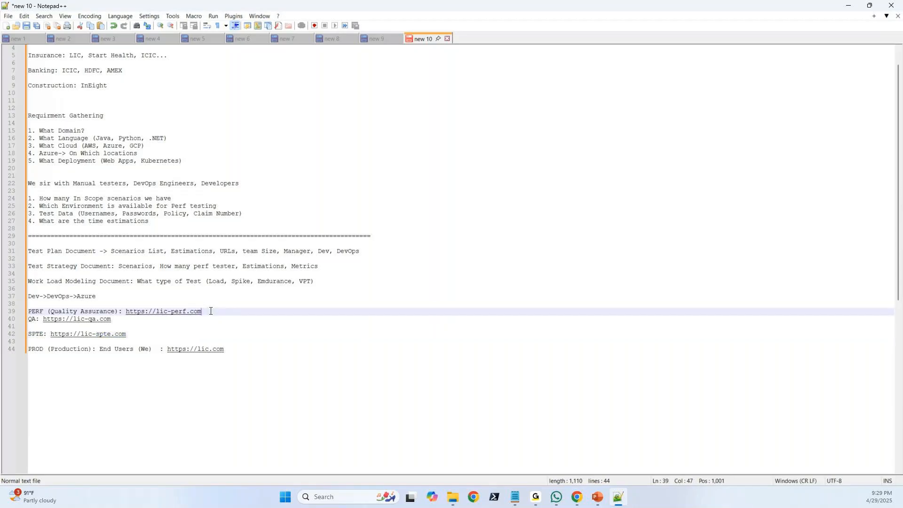
key(Return)
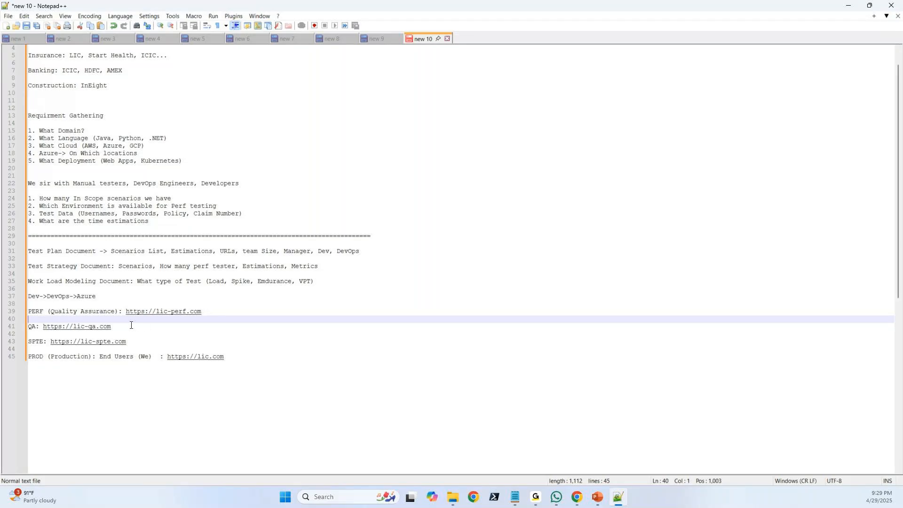
drag(208, 312, 128, 311)
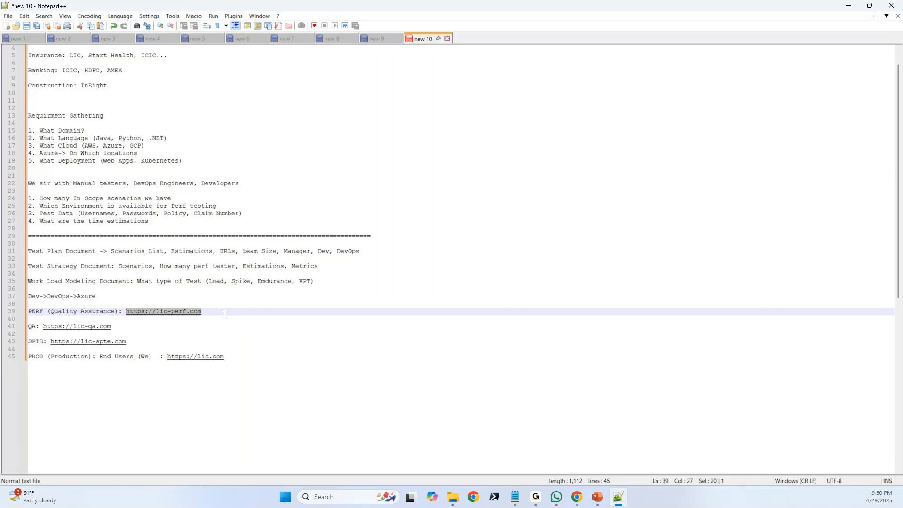
Switch to the JMeter training page in Chrome and highlight "Test script creation" and "Execution and monitoring" in turn under Performance Testing Life Cycle.
mouse_move(575, 503)
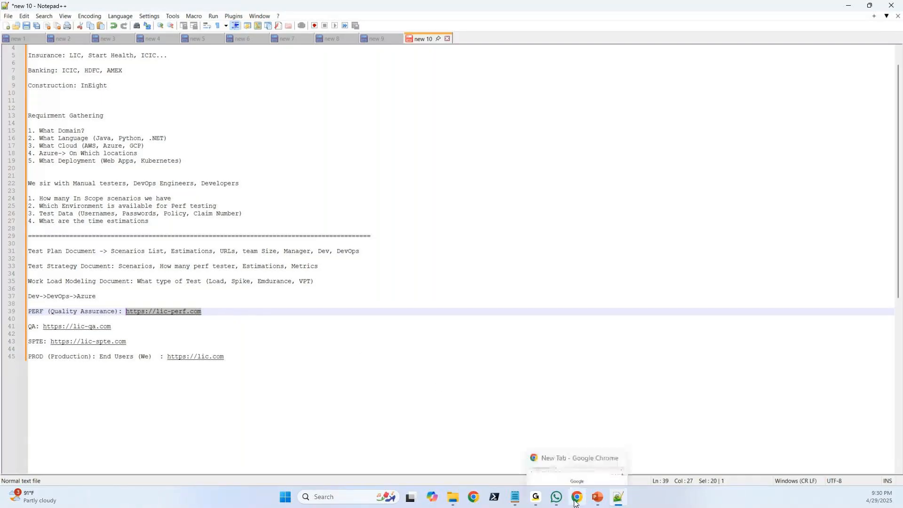
click(575, 504)
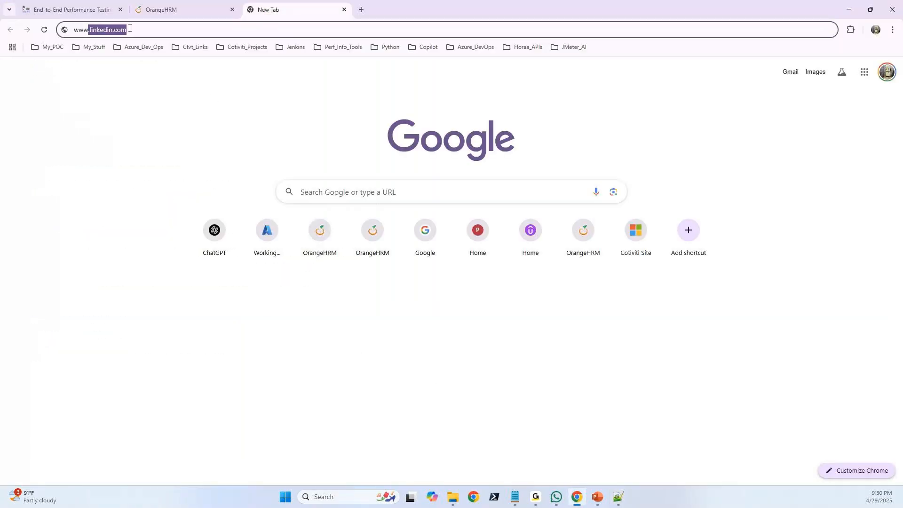
click(94, 11)
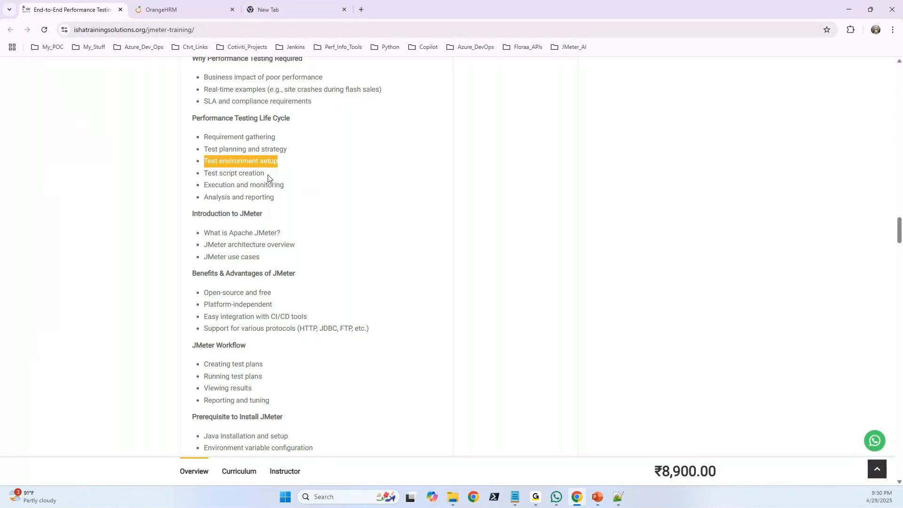
drag(268, 177, 204, 170)
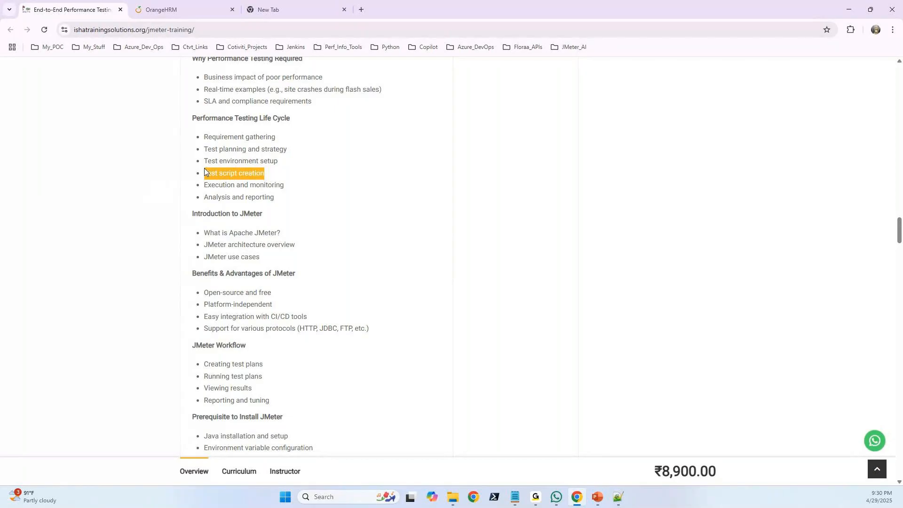
drag(286, 186, 225, 185)
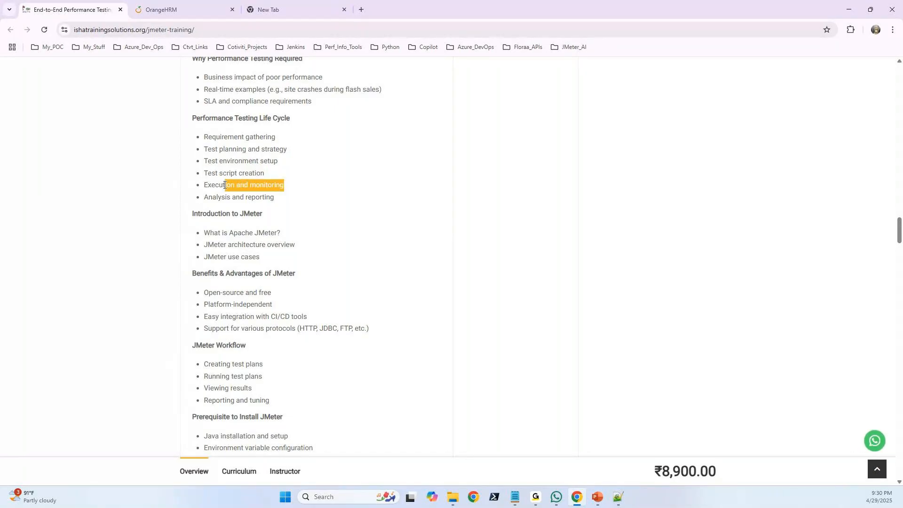
Highlight "Analysis and reporting", "What is Apache JMeter?" and "JMeter architecture overview" in turn in the course syllabus.
drag(276, 202, 202, 203)
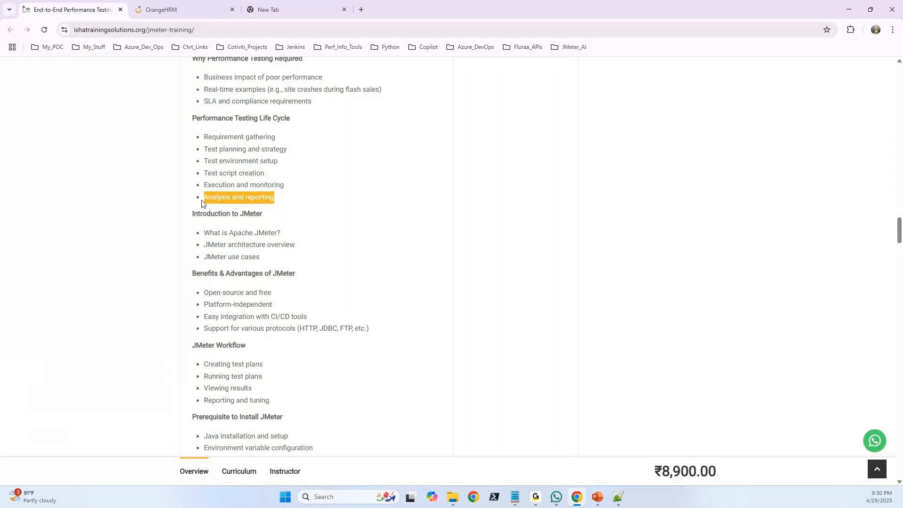
drag(281, 233, 210, 233)
drag(287, 202, 223, 189)
click(263, 225)
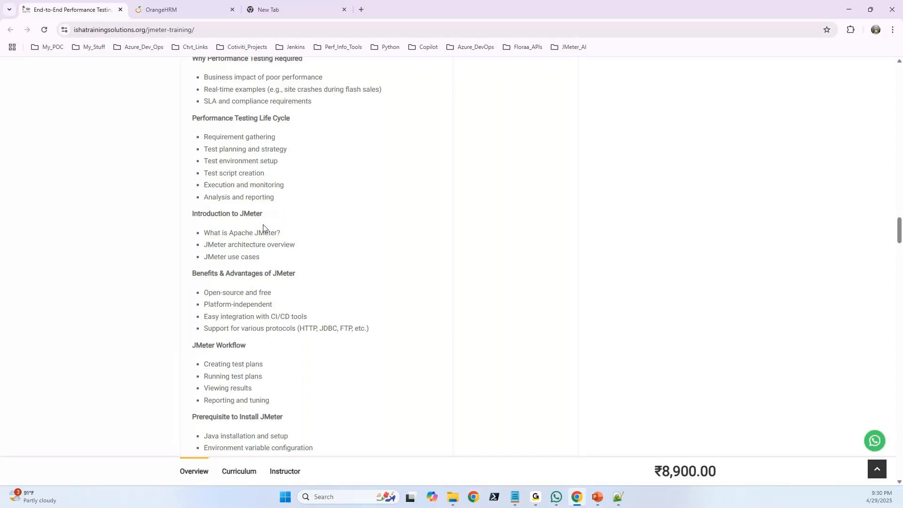
drag(282, 238, 207, 237)
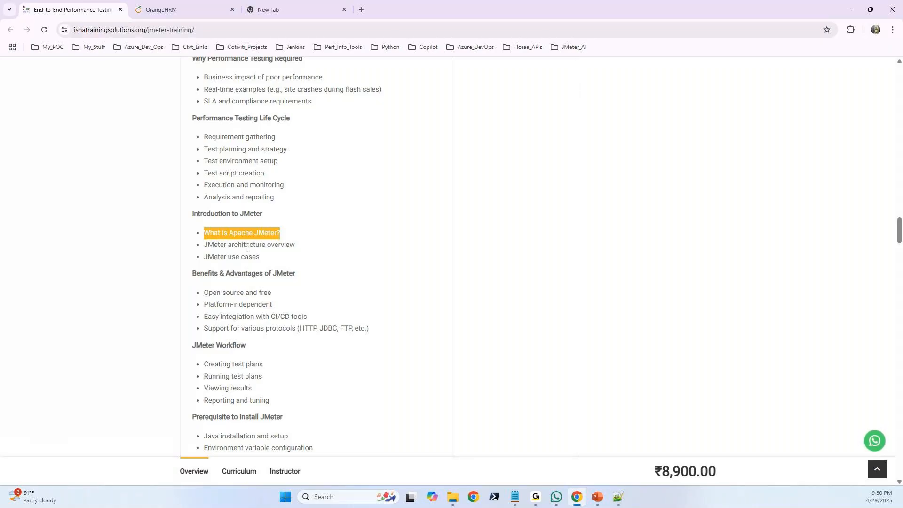
drag(303, 252, 203, 245)
Switch to the Jmeter_PPT presentation in PowerPoint and alternate between the "How does JMeter work?" and "Advantages" slides, ending on "How does JMeter work?".
click(597, 498)
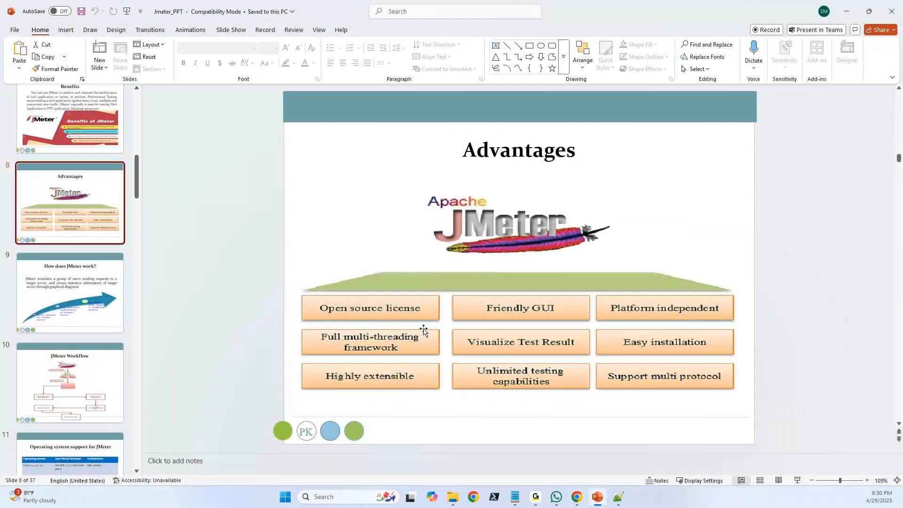
click(71, 292)
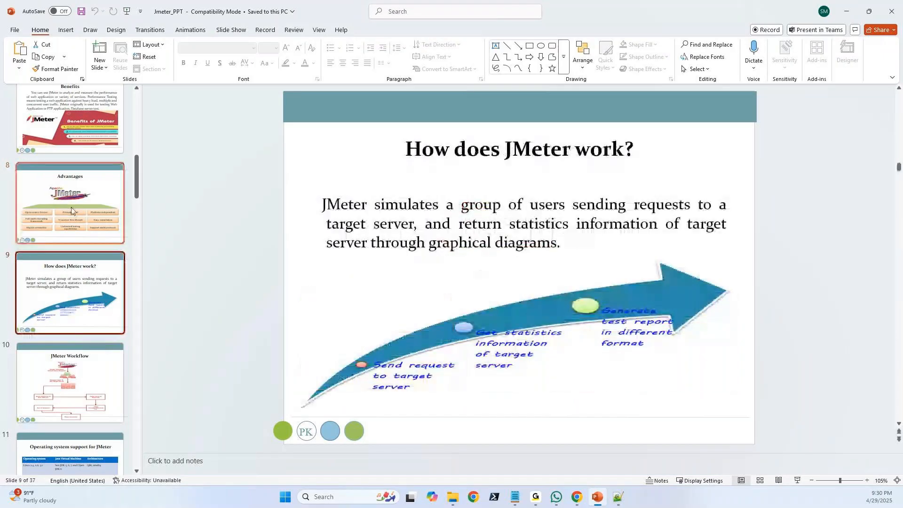
click(72, 210)
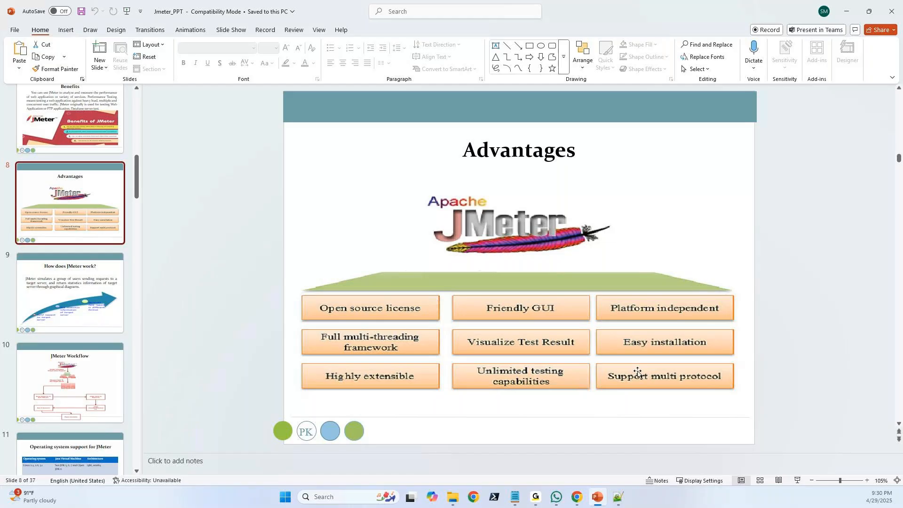
click(91, 289)
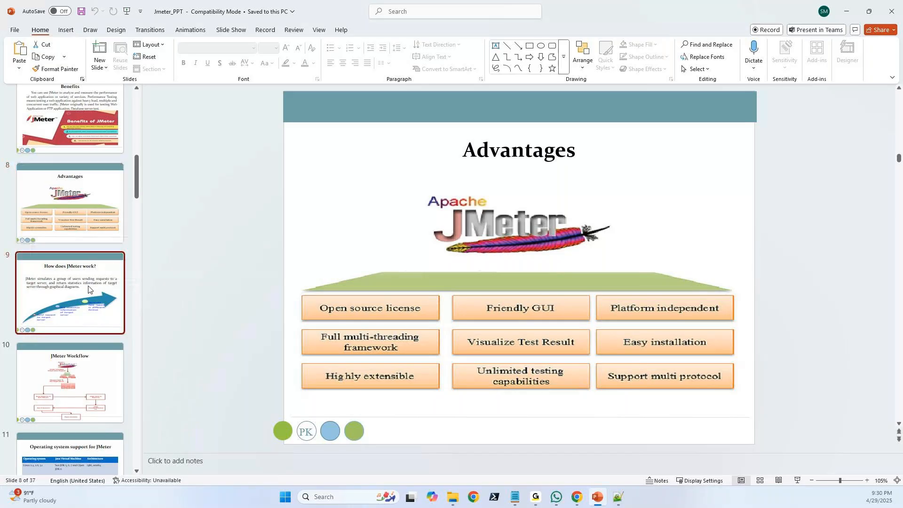
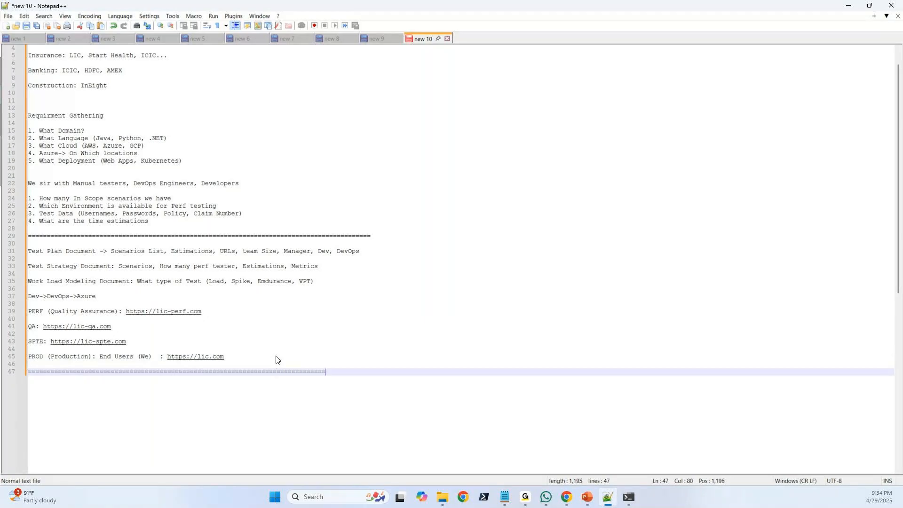
Extend the separator line below the PROD entry and add "JRE" and "JSK" on two lines beneath it.
text(=============)
key(Return)
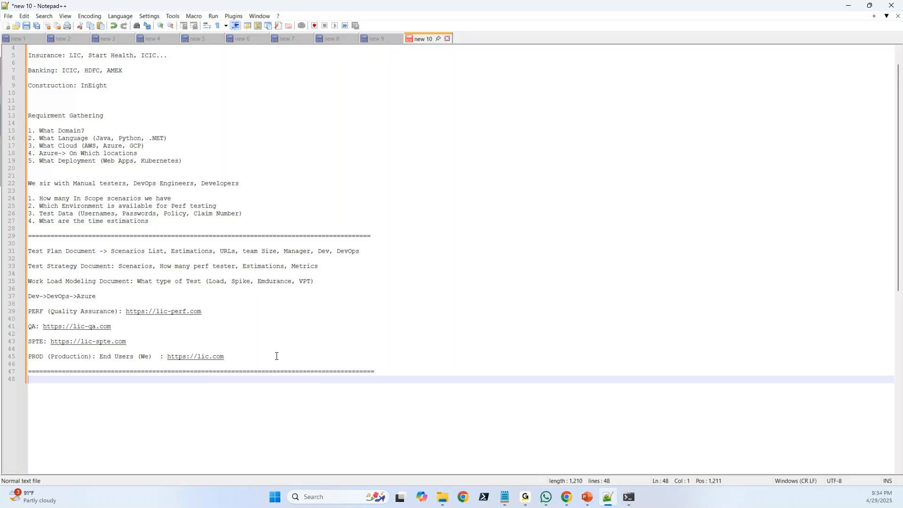
text(JRE)
key(Return)
text(JSK)
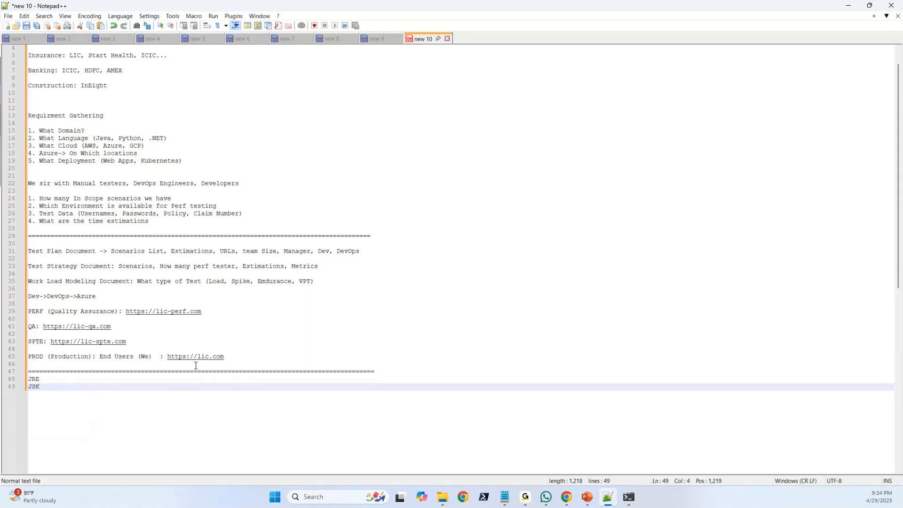
Expand the JRE line to read "JRE- Java Rn time Environment".
click(69, 382)
text(- J)
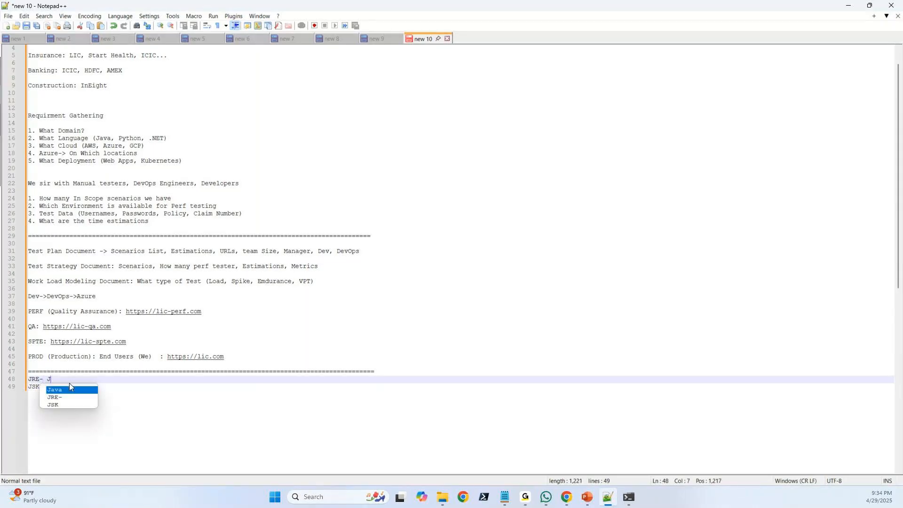
key(Return)
text(Rn ti)
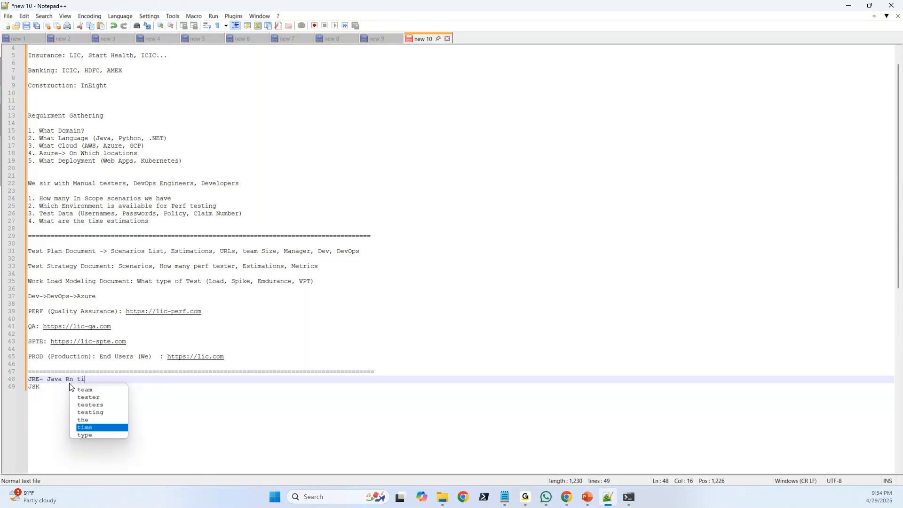
key(Return)
text(Environment)
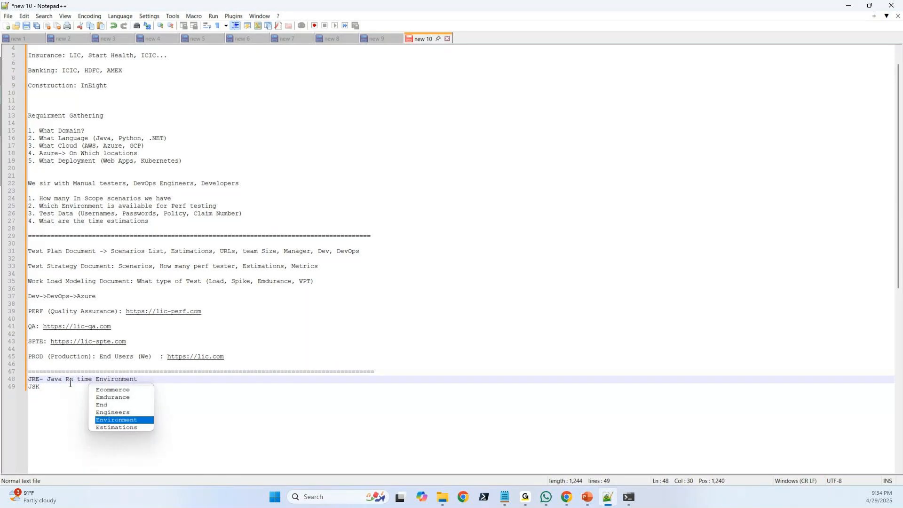
Change the JSK line to read "JDK: Java Deployment Kit".
click(51, 386)
key(BackSpace)
key(BackSpace)
text(DK: Java Deve)
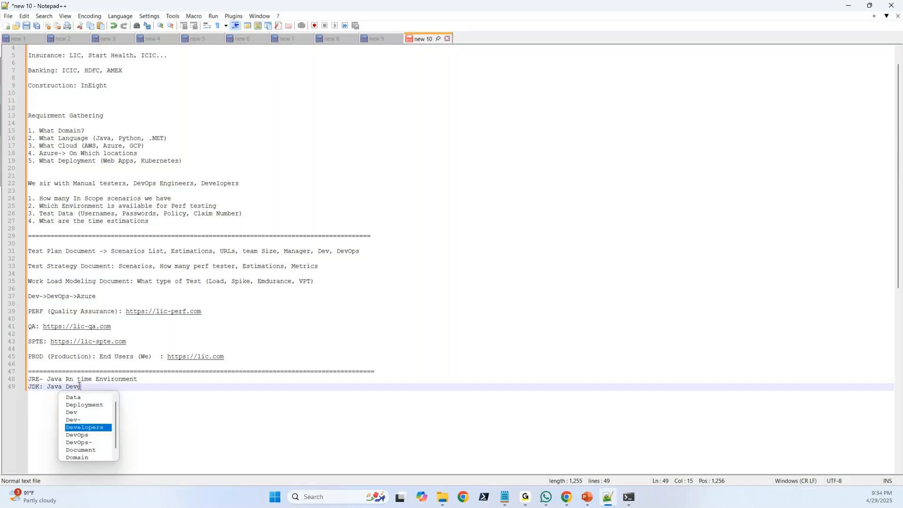
text(lop)
key(BackSpace)
key(BackSpace)
key(BackSpace)
key(BackSpace)
key(BackSpace)
text(ployment Kit)
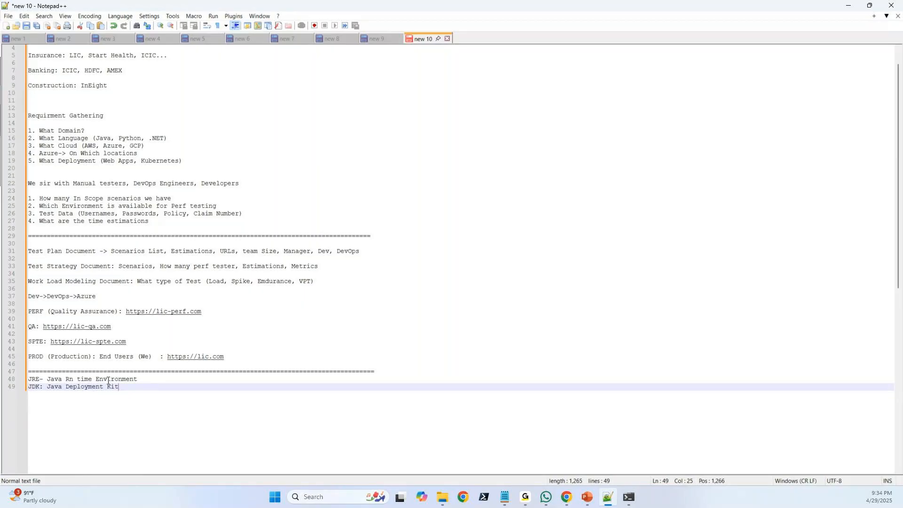
Correct "Rn" to "Run" in the JRE line and insert a blank line between the JRE and JDK lines.
click(69, 381)
key(Delete)
text(un)
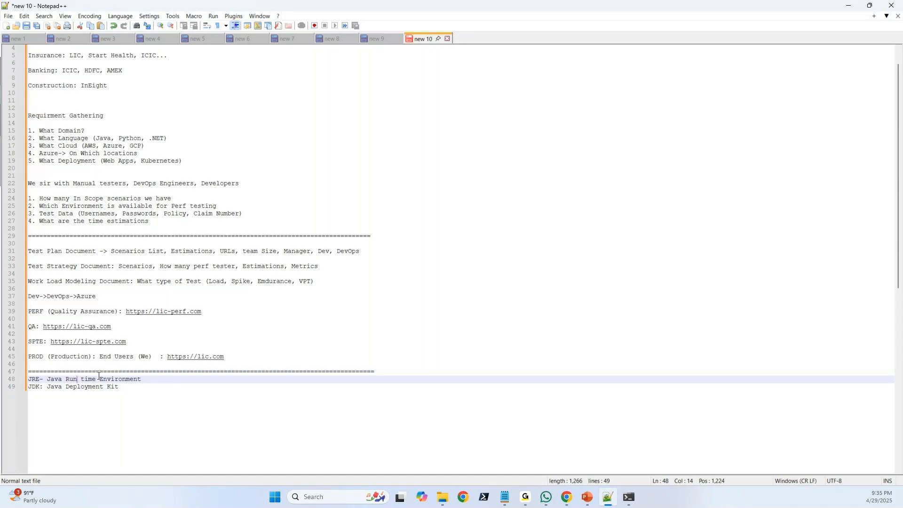
key(End)
click(119, 389)
click(143, 380)
key(Return)
click(127, 395)
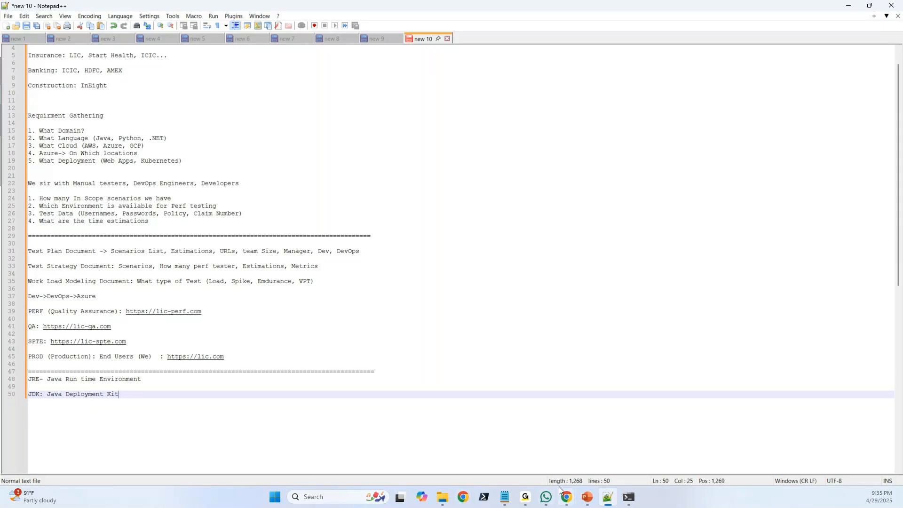
Switch to the Oracle Java Downloads page in Chrome and review the JDK 21 and GraalVM for JDK 21 downloads, ending on JDK 21.
mouse_move(573, 497)
click(615, 445)
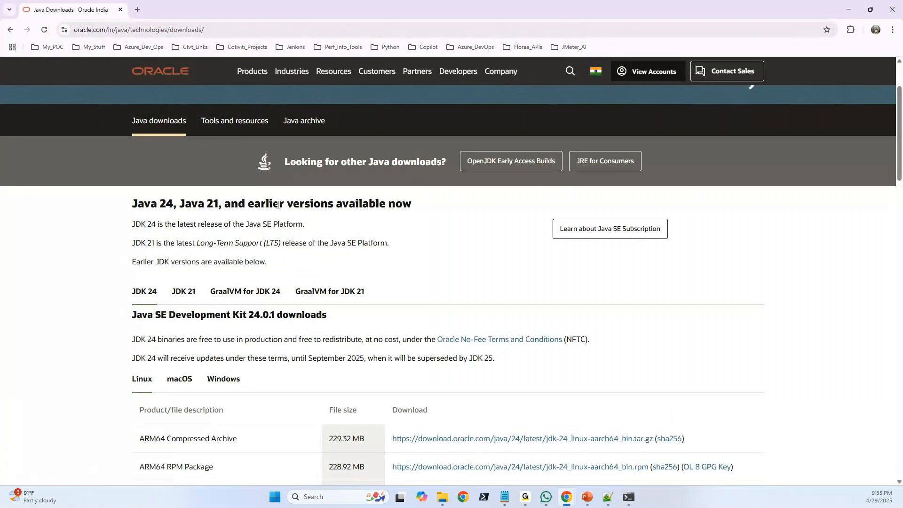
scroll(329, 226, down, 2)
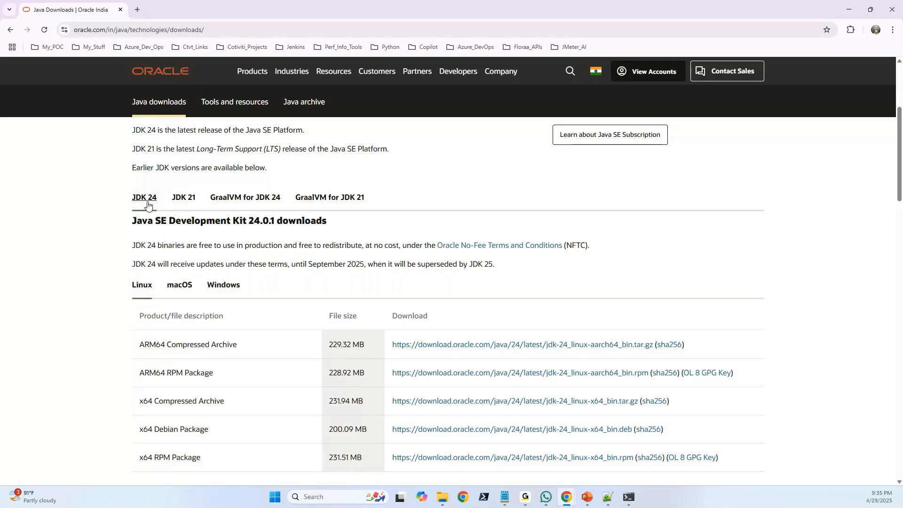
click(180, 204)
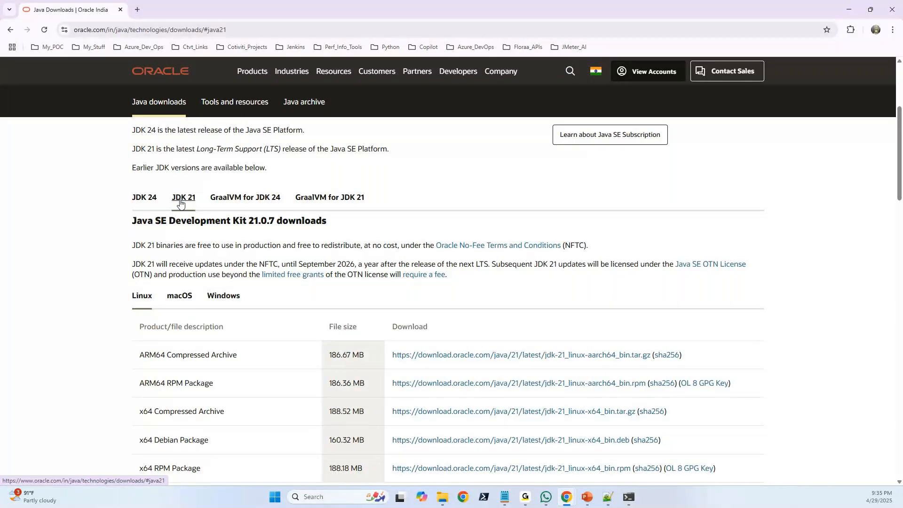
click(304, 206)
scroll(330, 214, down, 2)
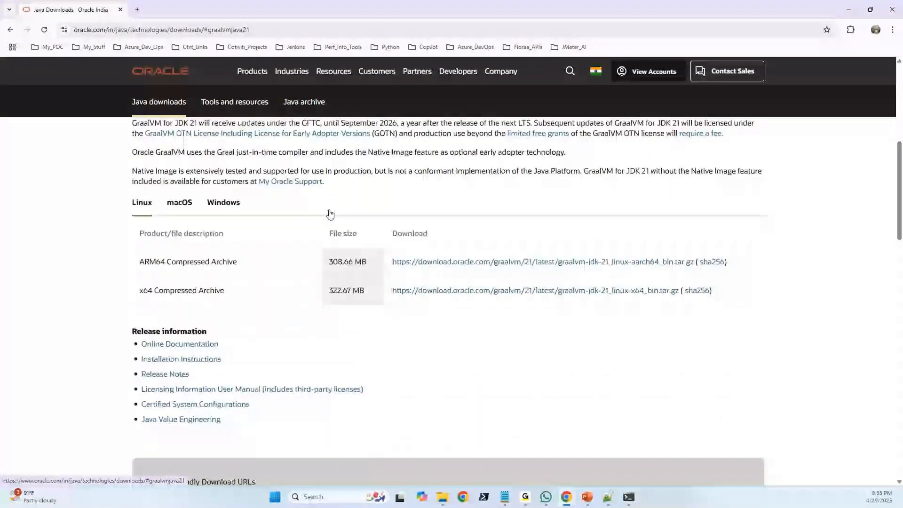
scroll(330, 214, down, 8)
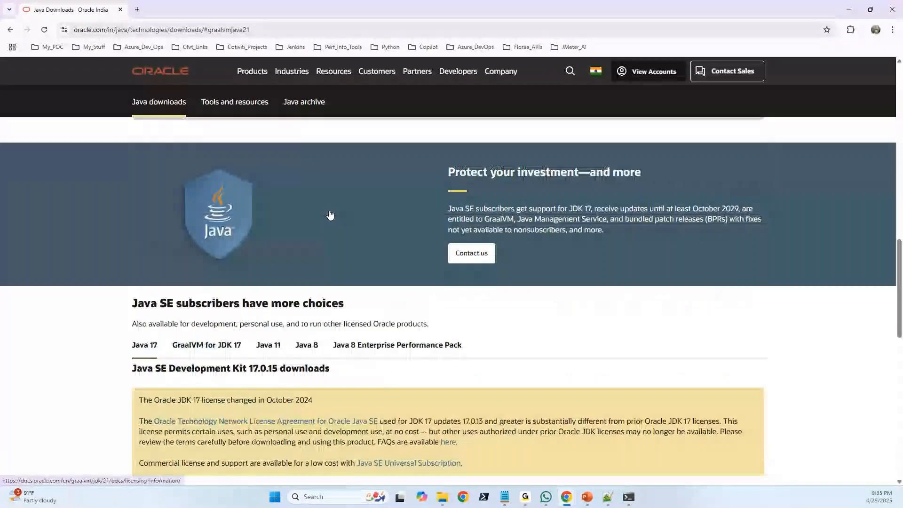
scroll(330, 215, up, 12)
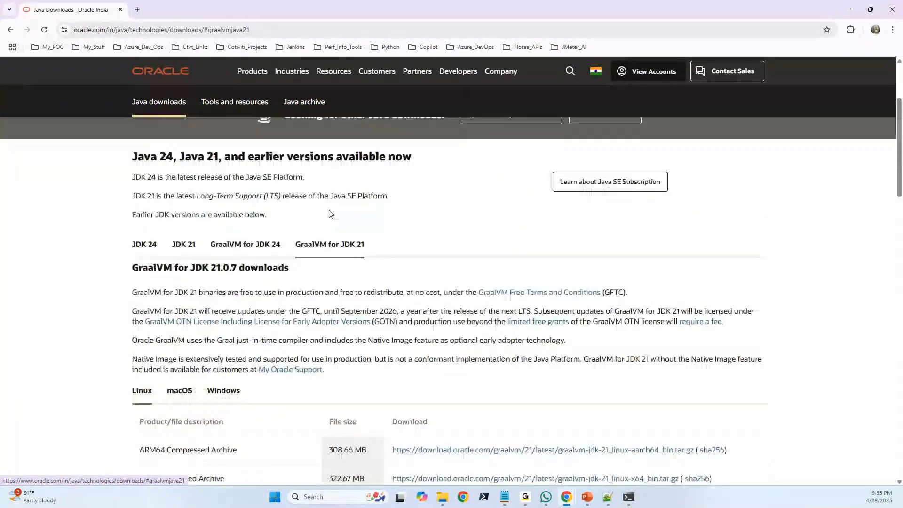
click(183, 244)
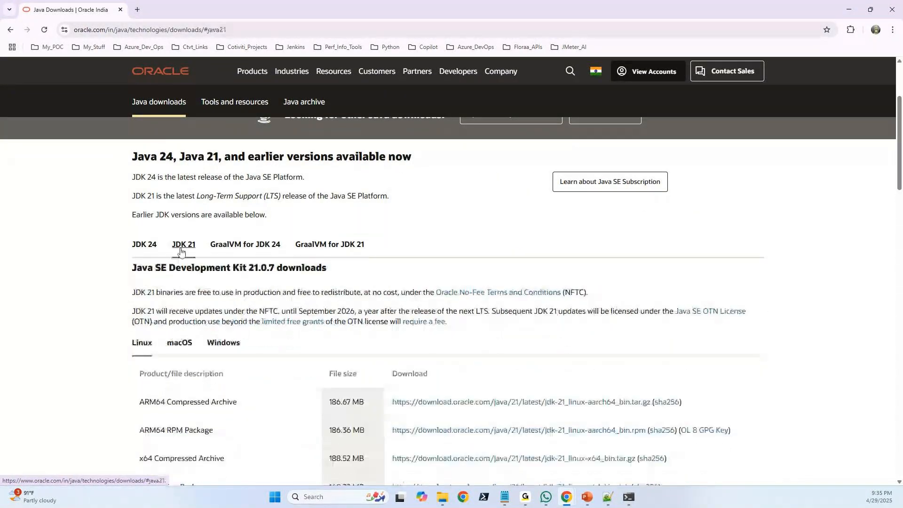
scroll(182, 247, down, 2)
scroll(181, 253, up, 3)
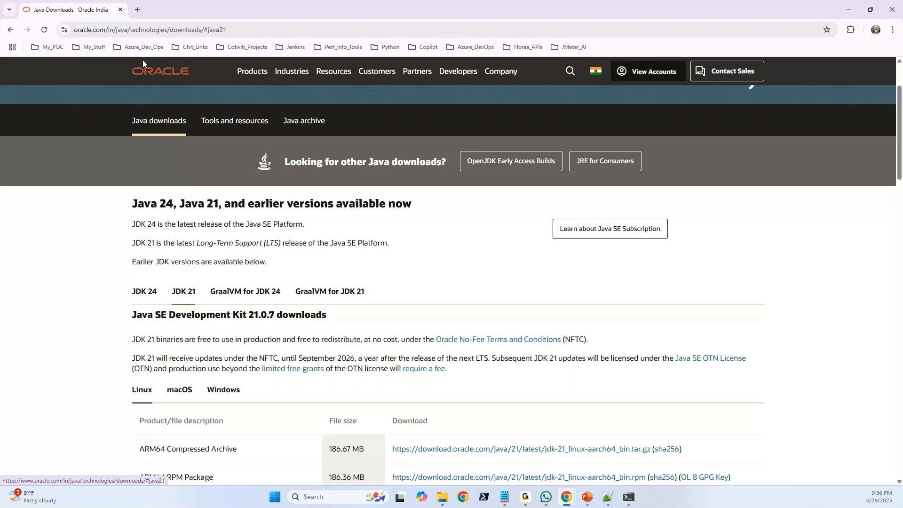
Search for "java jdk 17 download" in a new tab and open Oracle's Java SE 17 Archive Downloads page.
click(138, 9)
text(ja)
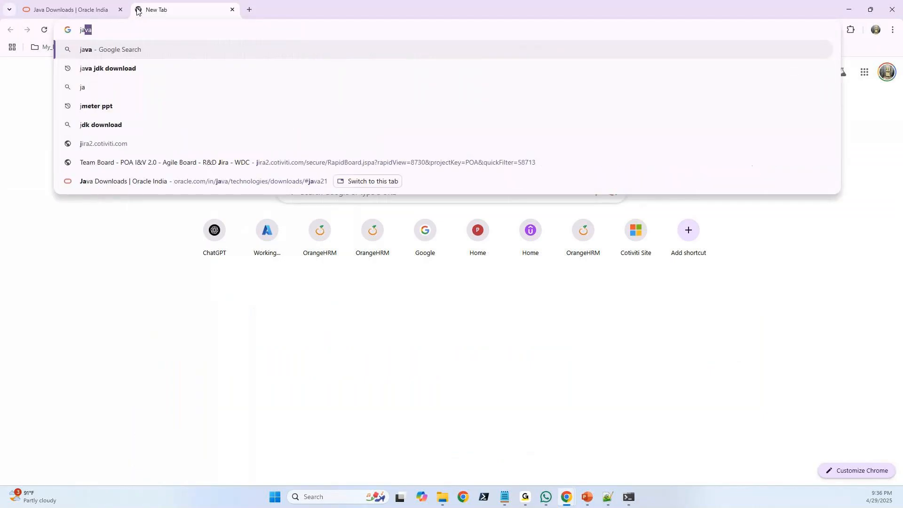
text(va jdk 17)
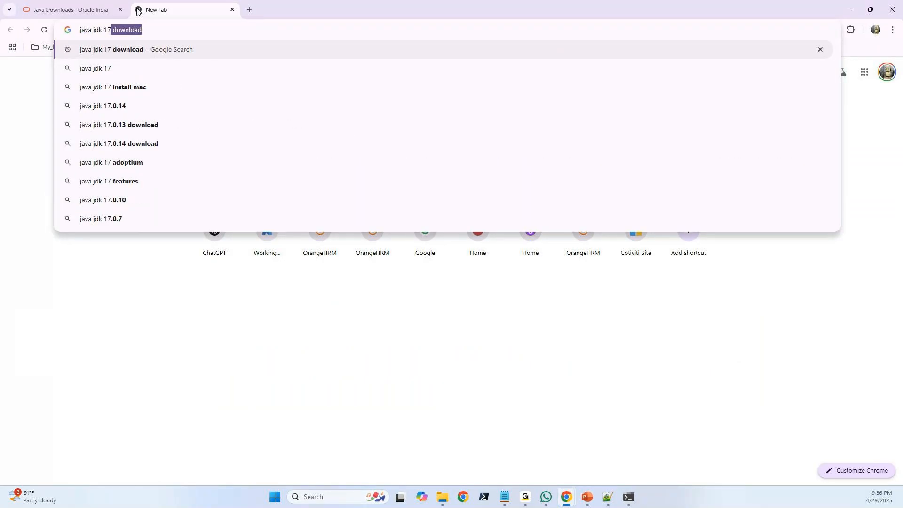
key(Right)
key(Return)
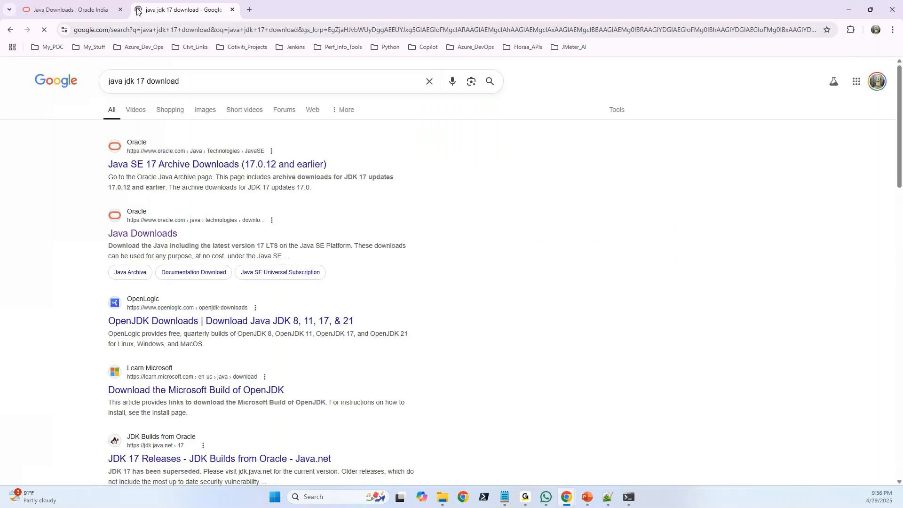
click(163, 164)
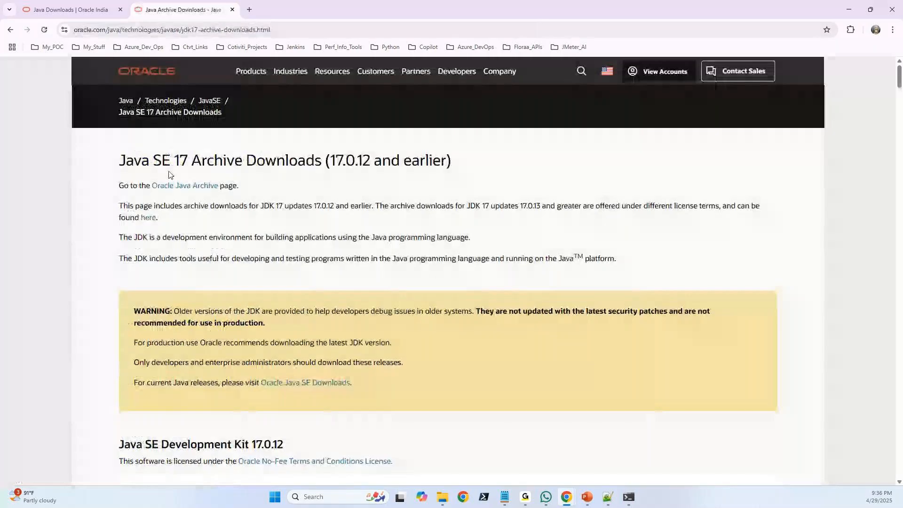
Select the JDK 17 archive page's address and dismiss the Oracle country site prompt.
scroll(171, 175, down, 6)
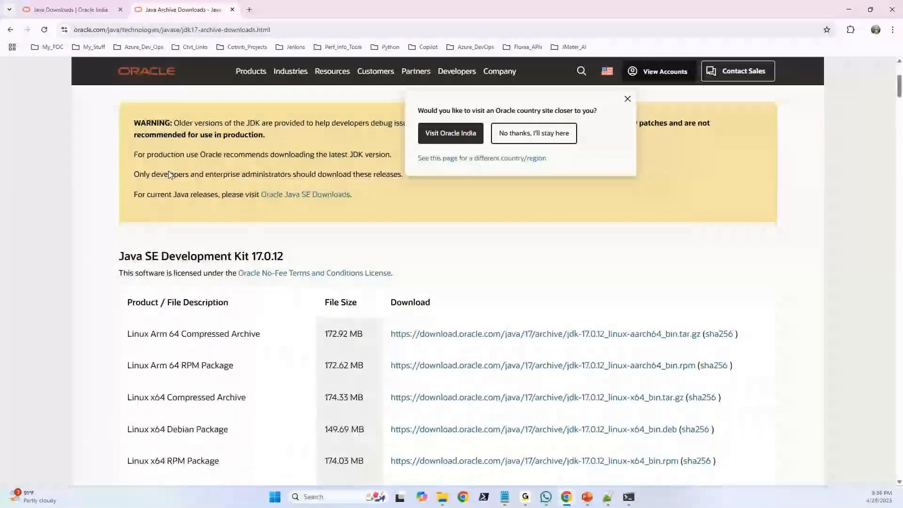
scroll(178, 175, up, 4)
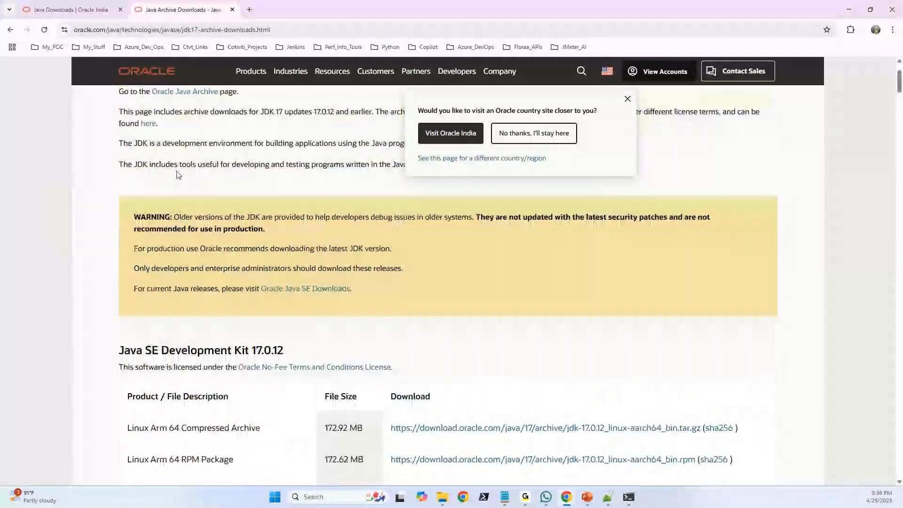
click(269, 31)
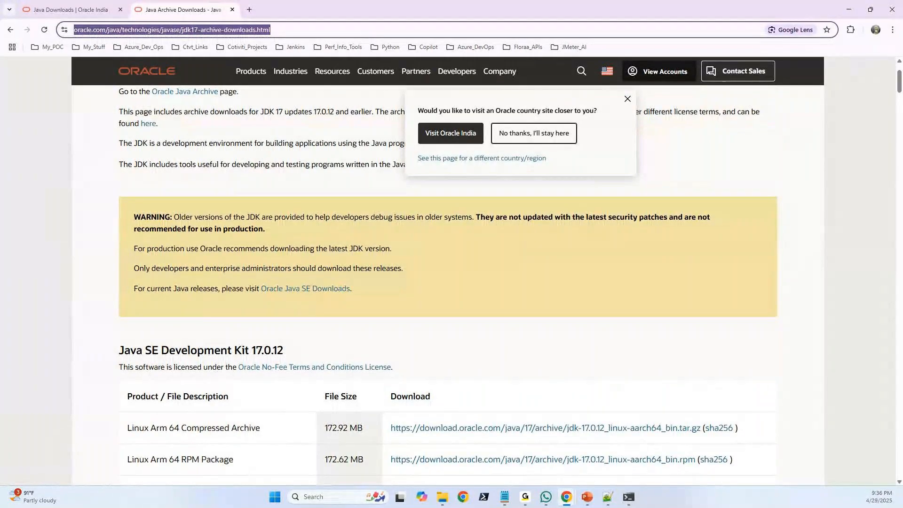
key(alt+Tab)
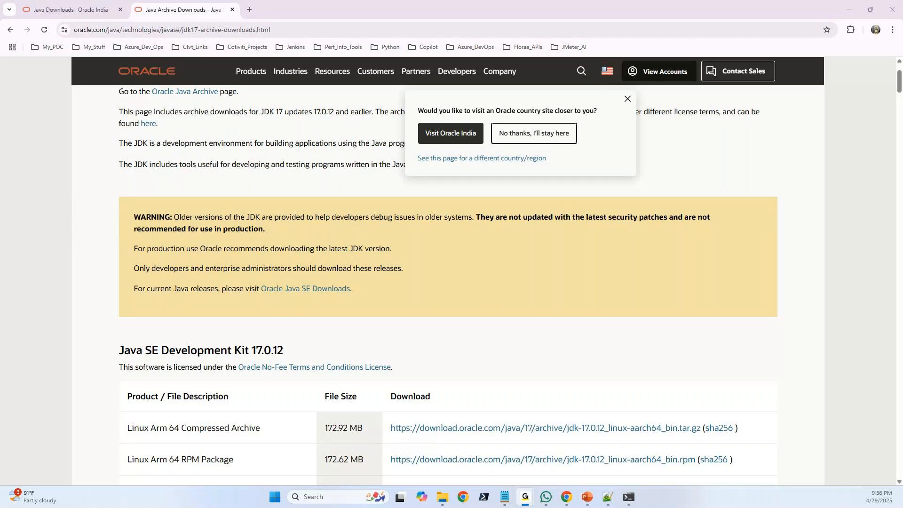
click(628, 98)
Highlight "x64" in the Windows x64 Installer entry under Java SE Development Kit 17.0.12 and download jdk-17.0.12_windows-x64_bin.exe.
scroll(336, 226, down, 3)
scroll(336, 226, down, 2)
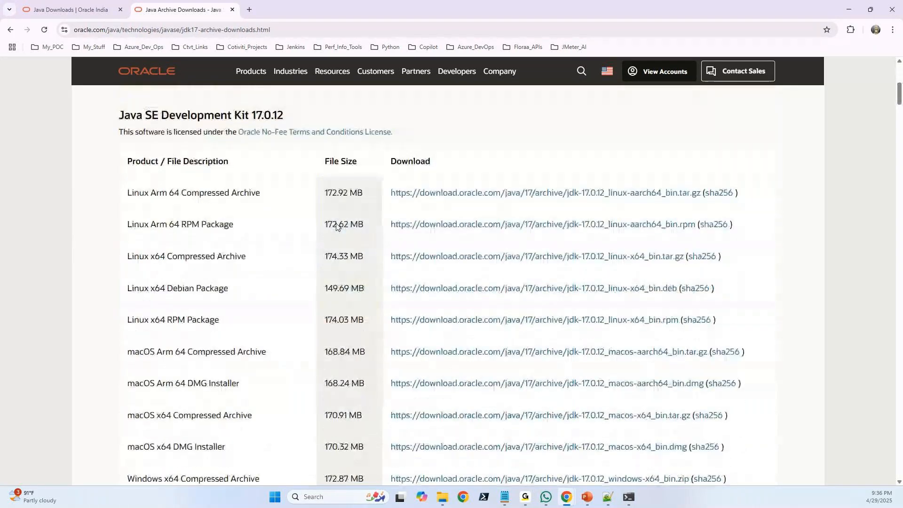
scroll(337, 224, down, 3)
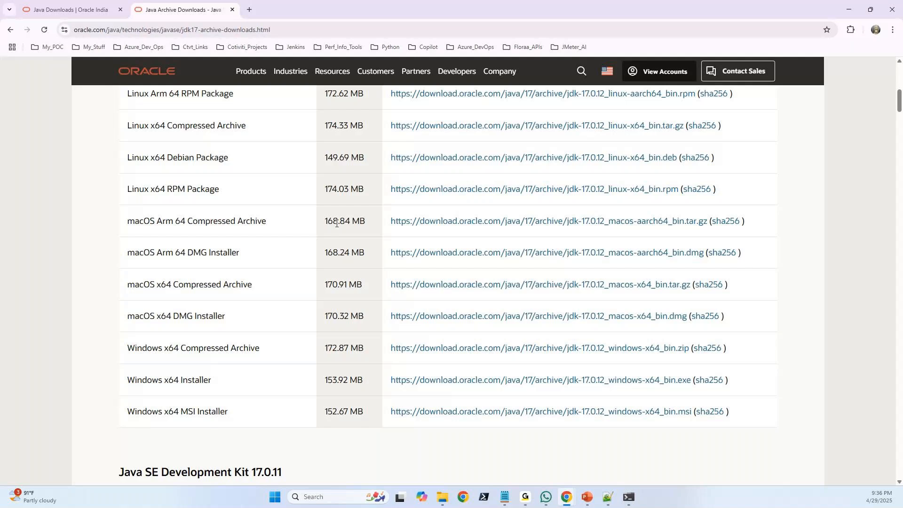
scroll(336, 224, up, 4)
scroll(337, 223, down, 5)
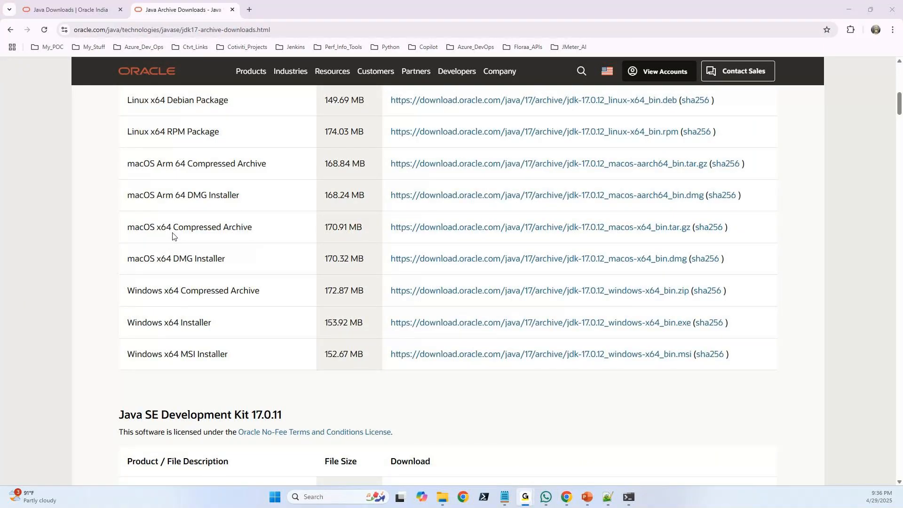
scroll(196, 353, up, 2)
scroll(197, 353, down, 1)
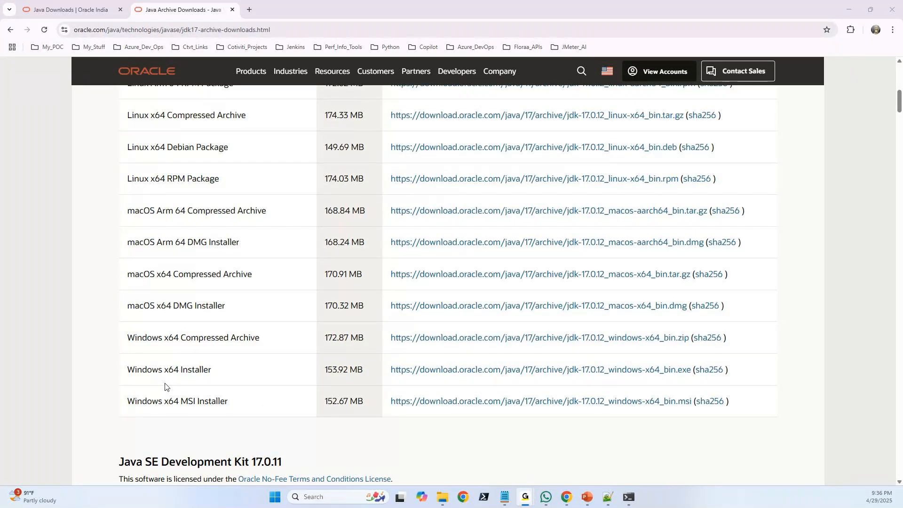
drag(178, 371, 165, 370)
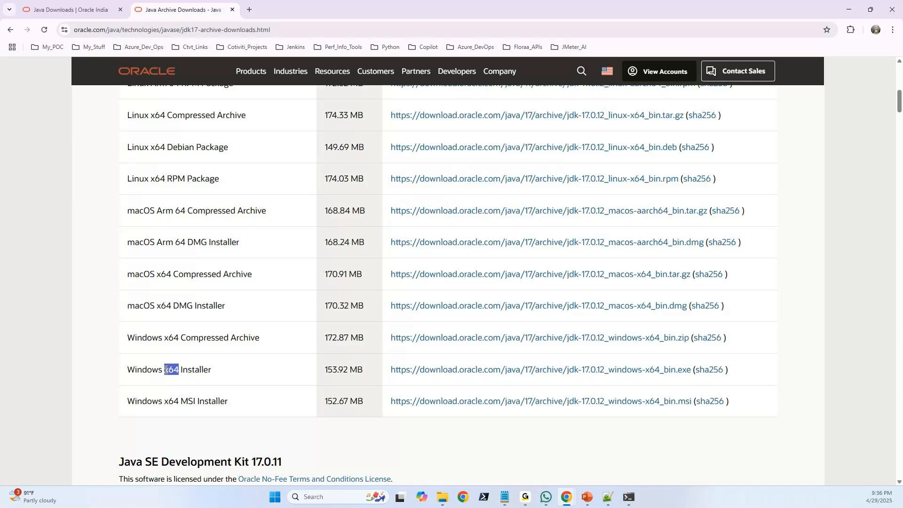
click(431, 375)
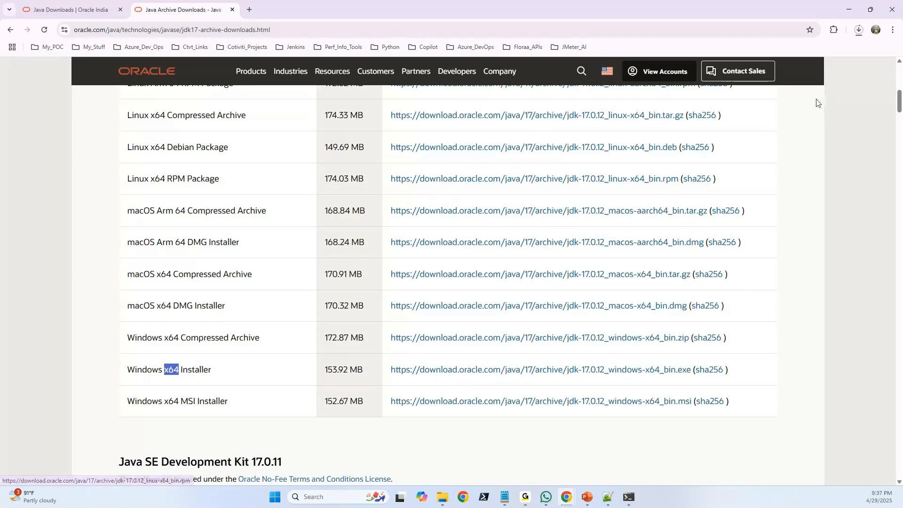
Open the full download history and remove the older entries one after another, from Sem_Important_Questions through Understanding Shallow Heap and Retained Heap.docx.
click(792, 101)
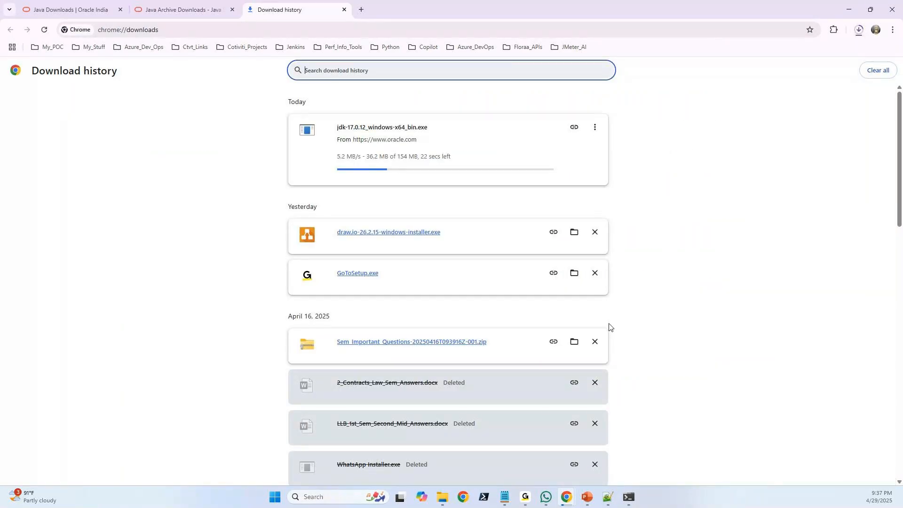
click(594, 341)
click(594, 341)
click(594, 342)
click(594, 342)
click(594, 342)
click(594, 347)
click(594, 347)
click(594, 346)
click(595, 346)
click(594, 347)
click(594, 347)
click(594, 344)
click(594, 345)
click(595, 345)
click(594, 345)
click(594, 345)
click(594, 343)
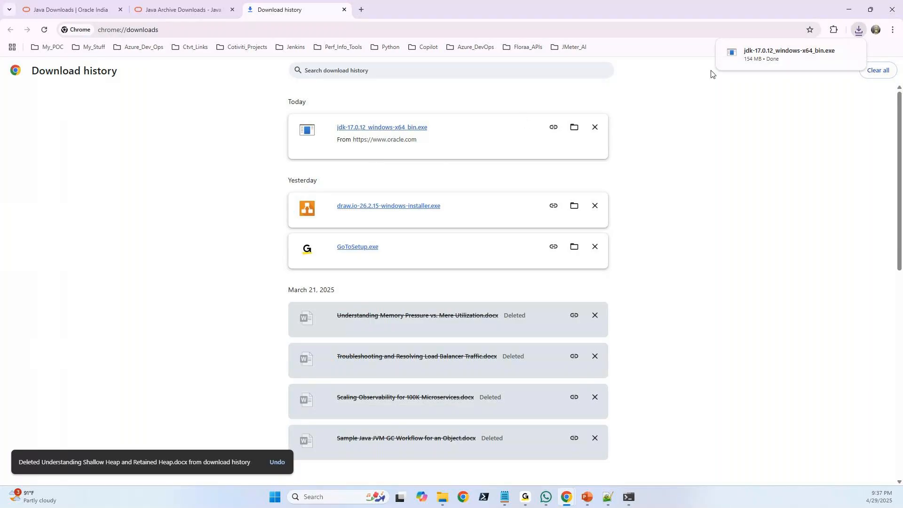
Show the downloaded jdk-17.0.12_windows-x64_bin installer in its Downloads folder and run it.
click(576, 127)
drag(0, 115, 487, 74)
double_click(311, 161)
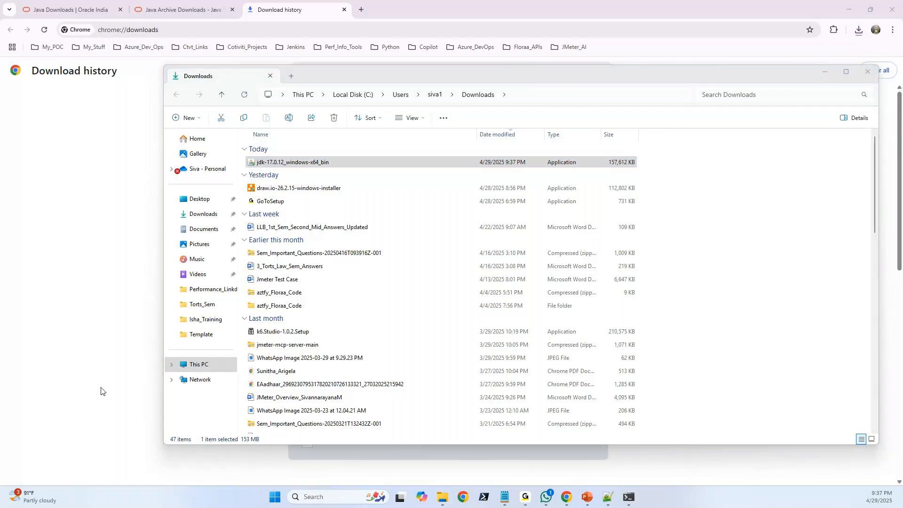
Browse to the installed JDK folder at C:\Program Files\Java\jdk-23.
click(212, 368)
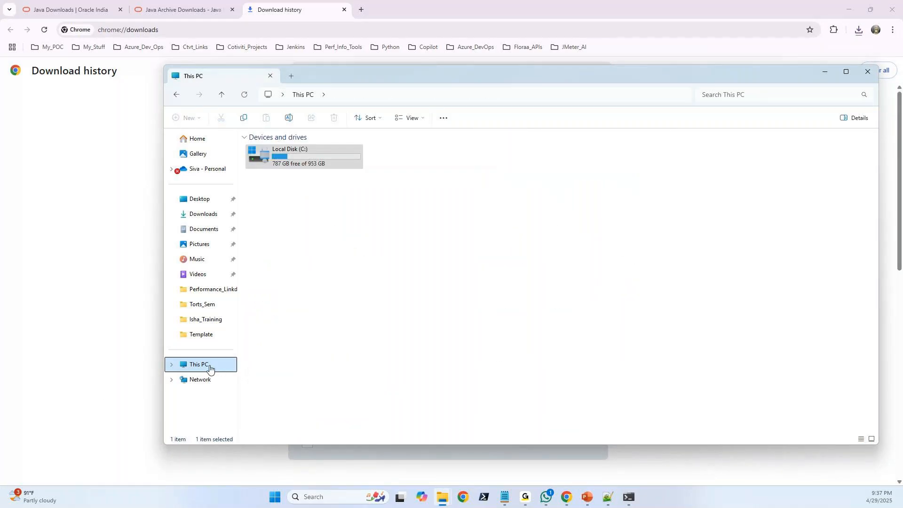
double_click(304, 164)
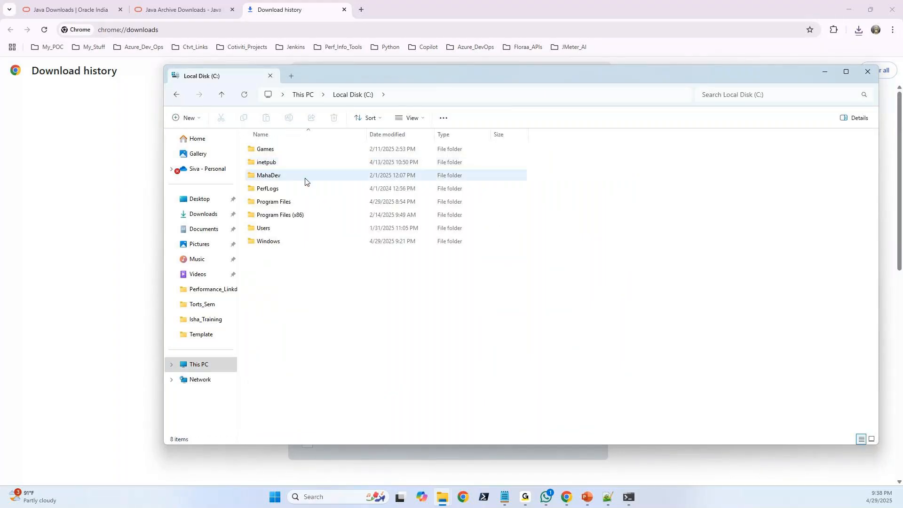
click(282, 205)
double_click(281, 205)
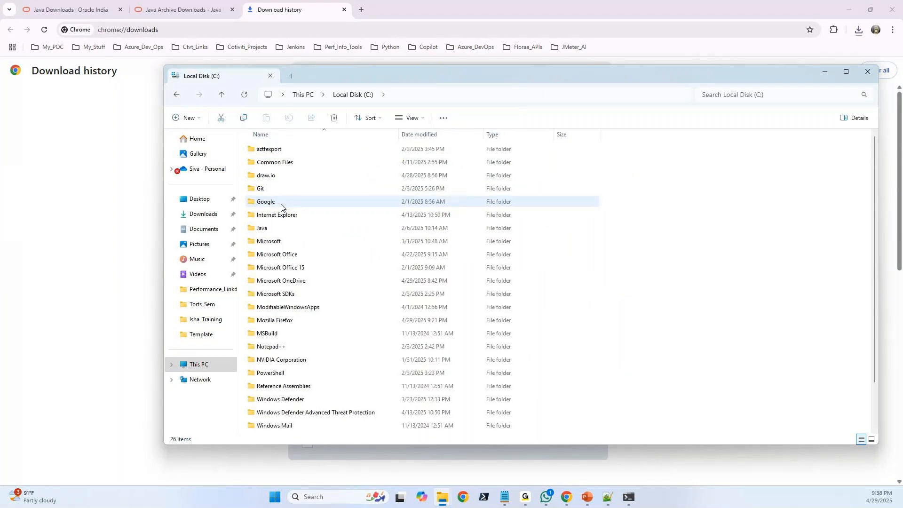
double_click(264, 228)
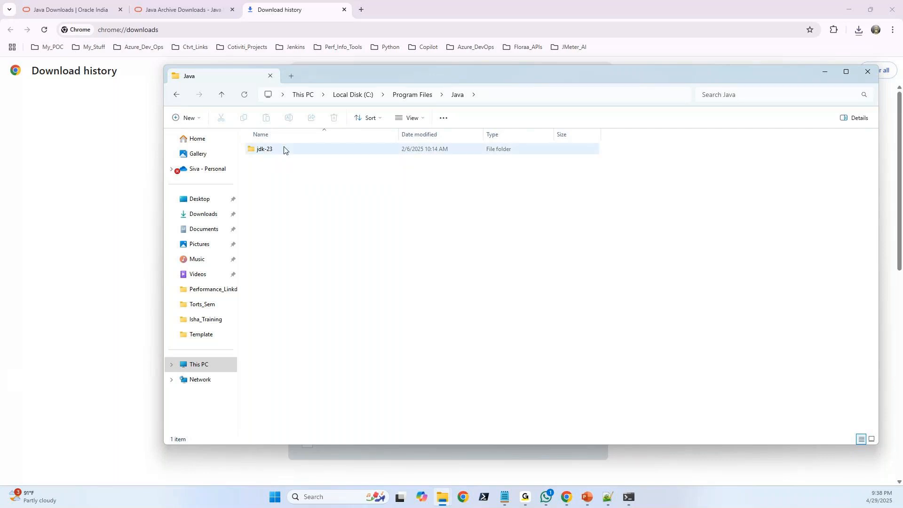
mouse_move(284, 149)
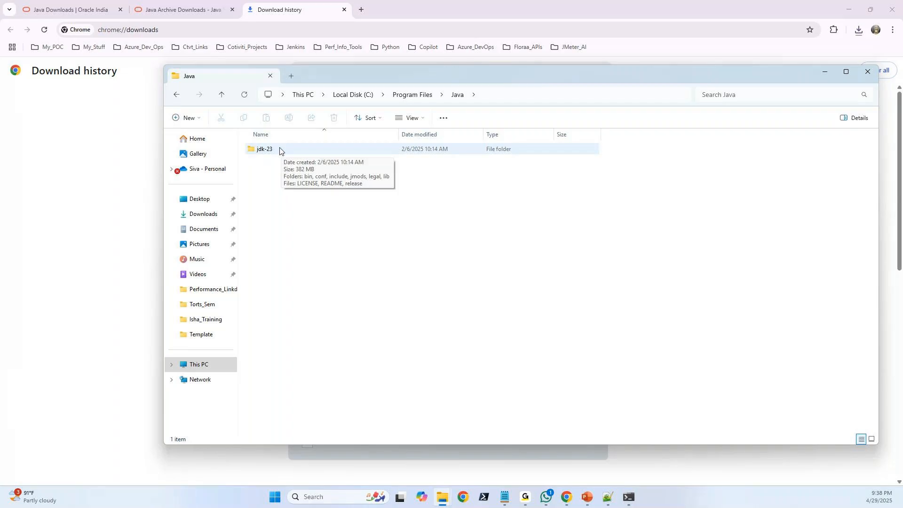
double_click(278, 149)
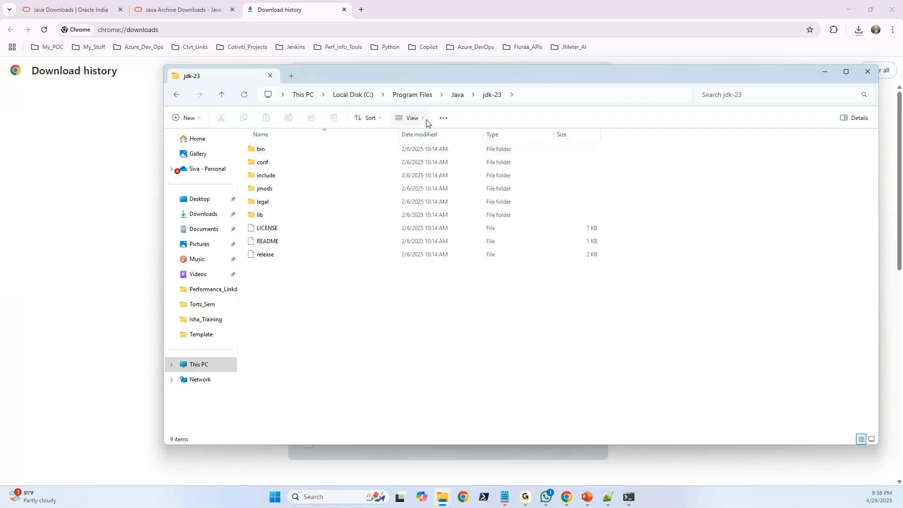
Open the bin subfolder of jdk-23 and select its full folder path.
click(284, 152)
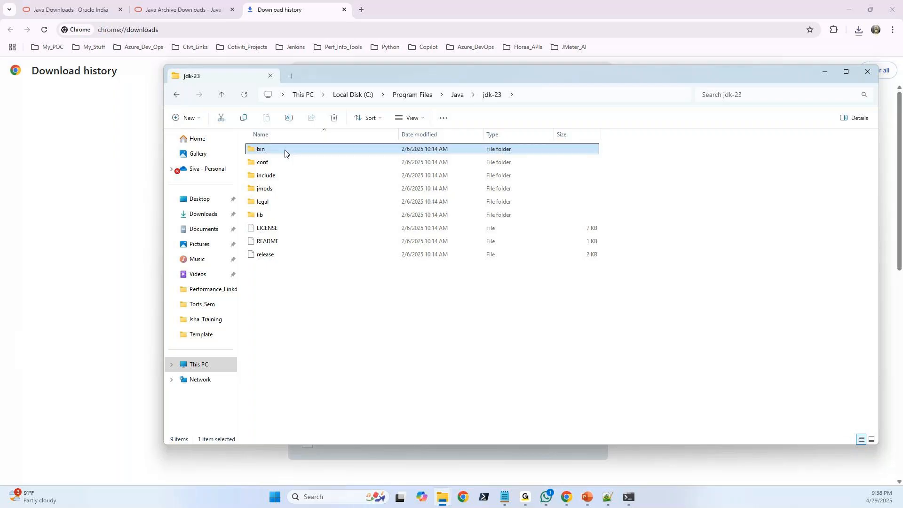
double_click(285, 152)
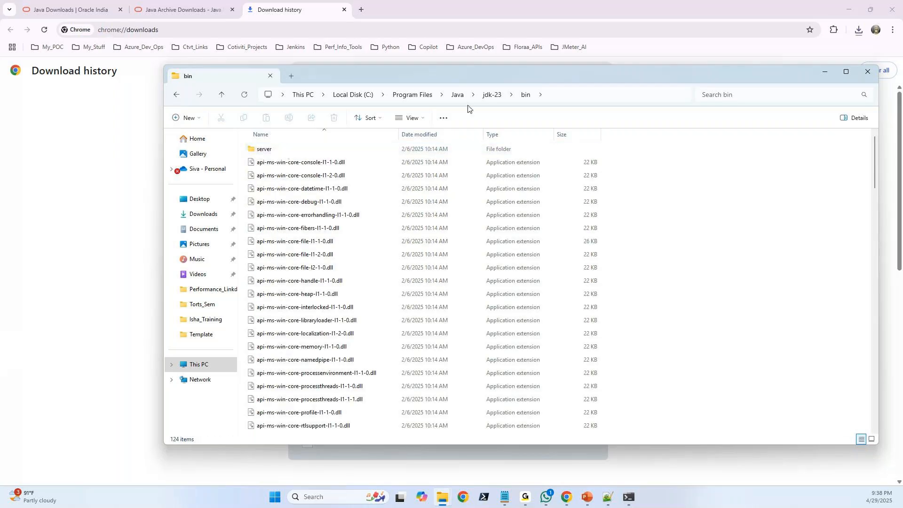
click(576, 96)
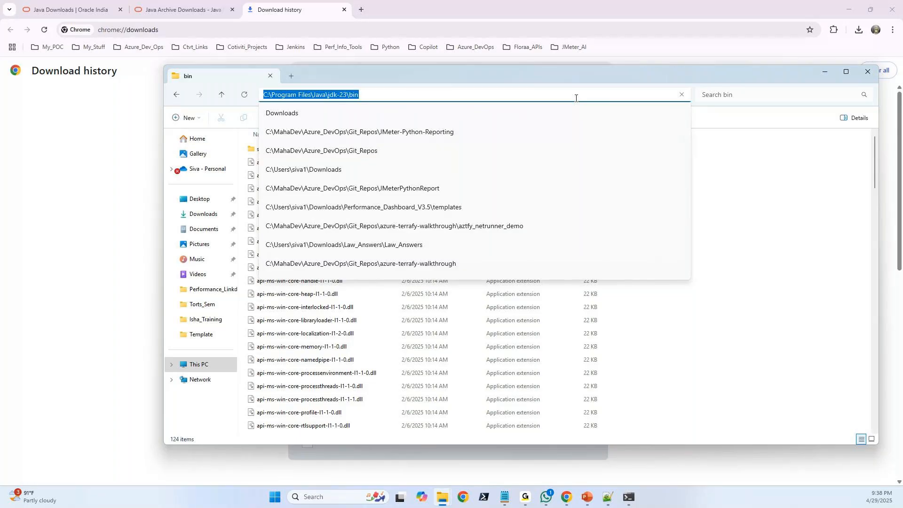
click(549, 97)
key(ctrl+a)
Open the environment variables for the account, locate Path among the system variables, and close the window.
click(275, 499)
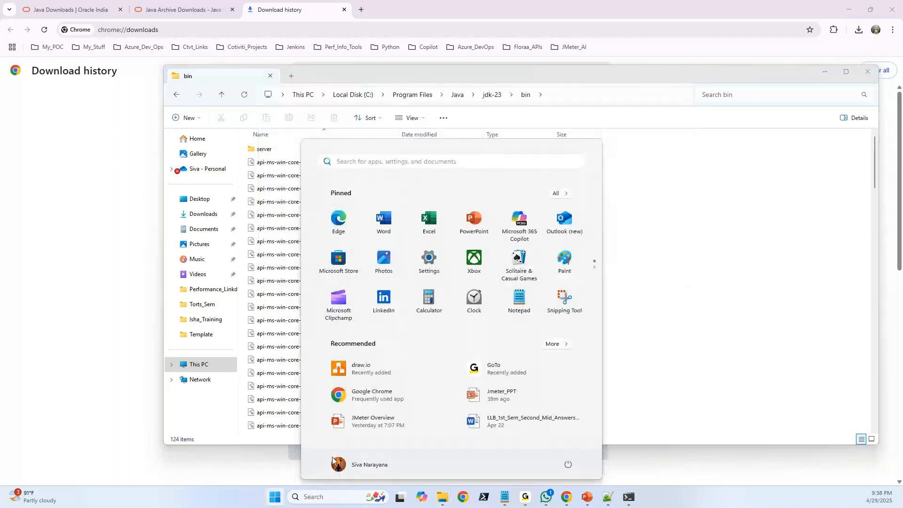
text(environ)
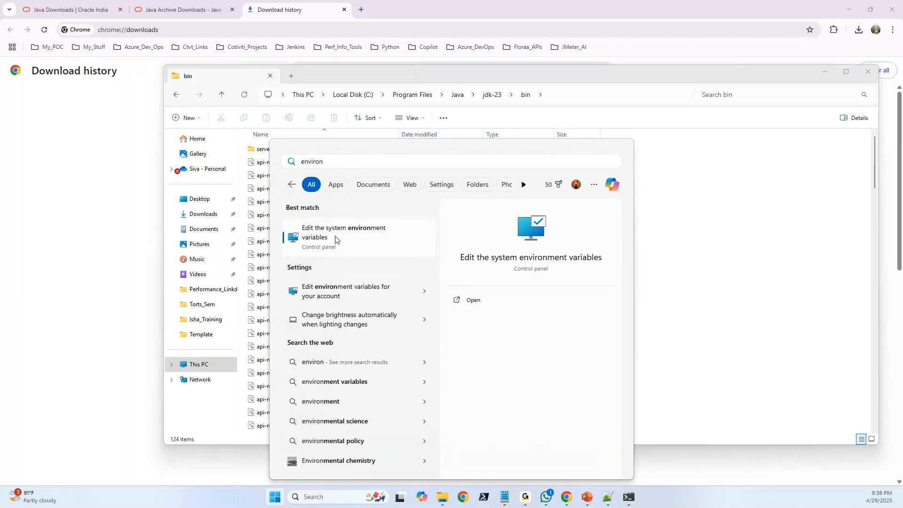
click(343, 296)
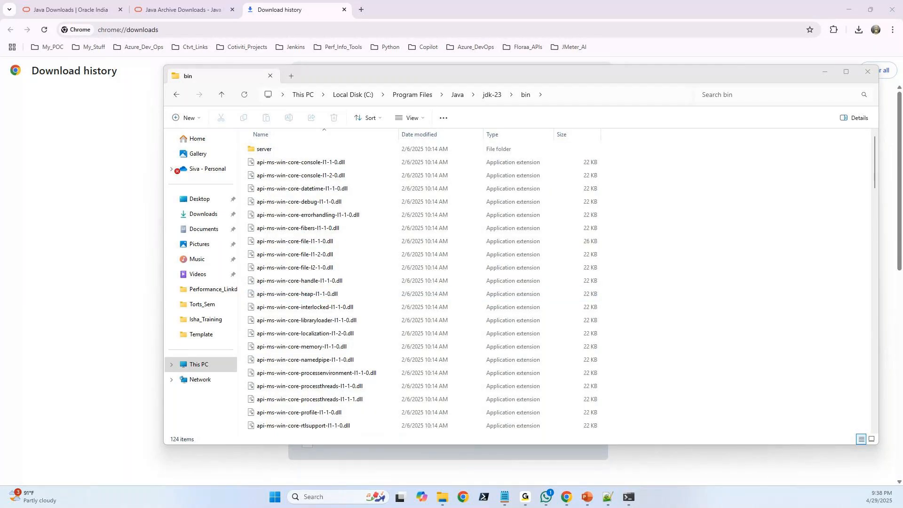
drag(367, 100, 407, 74)
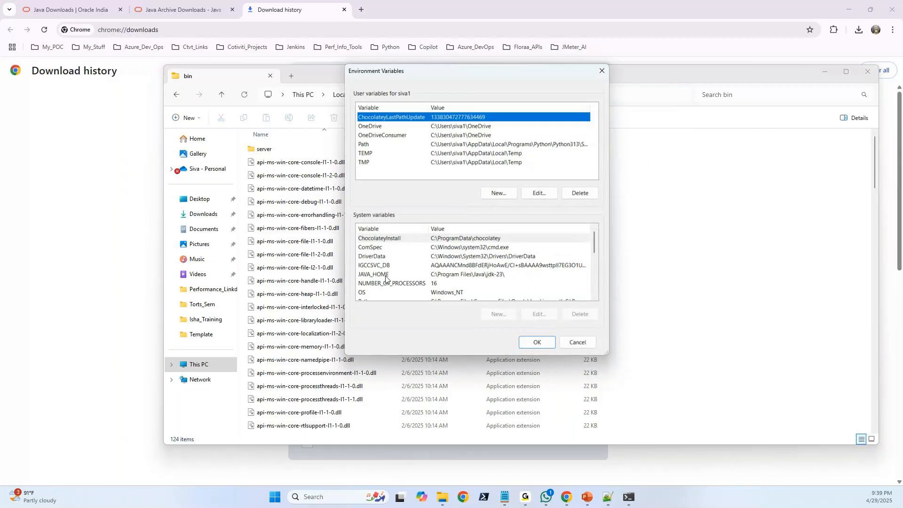
scroll(414, 267, down, 4)
scroll(426, 264, down, 1)
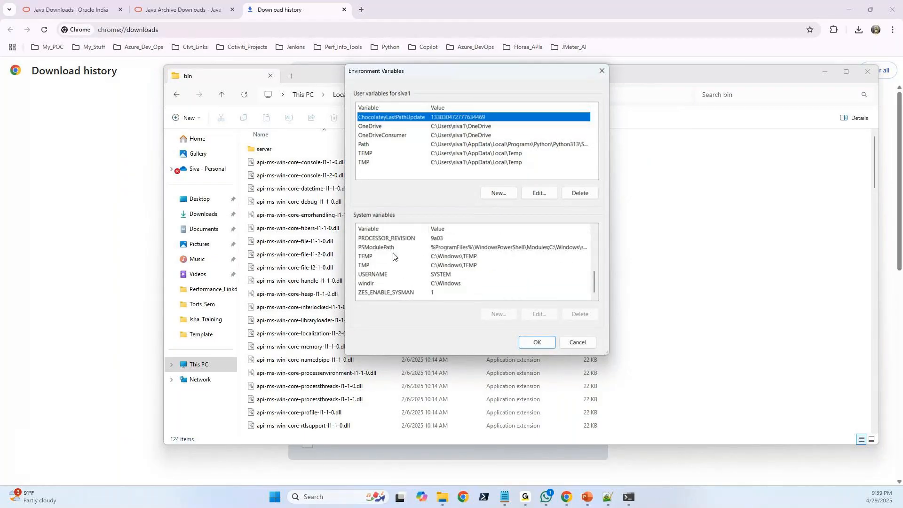
click(393, 256)
key(p)
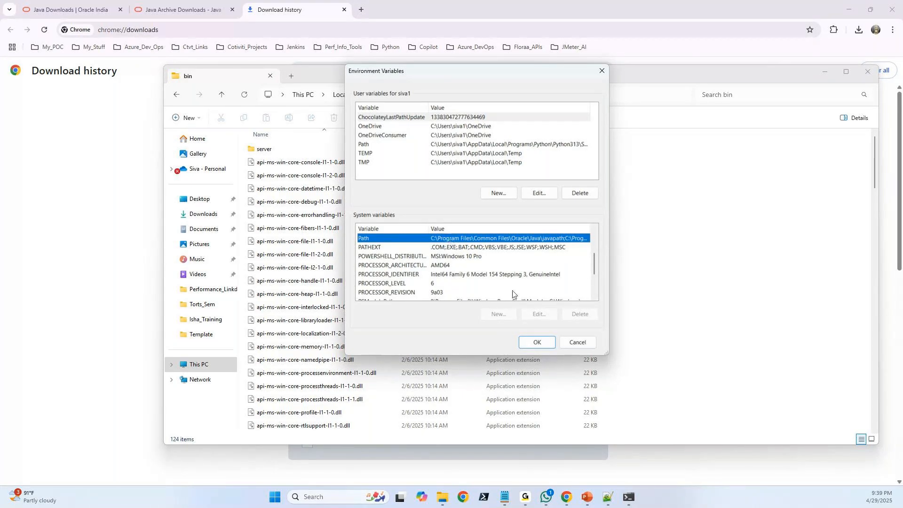
click(602, 72)
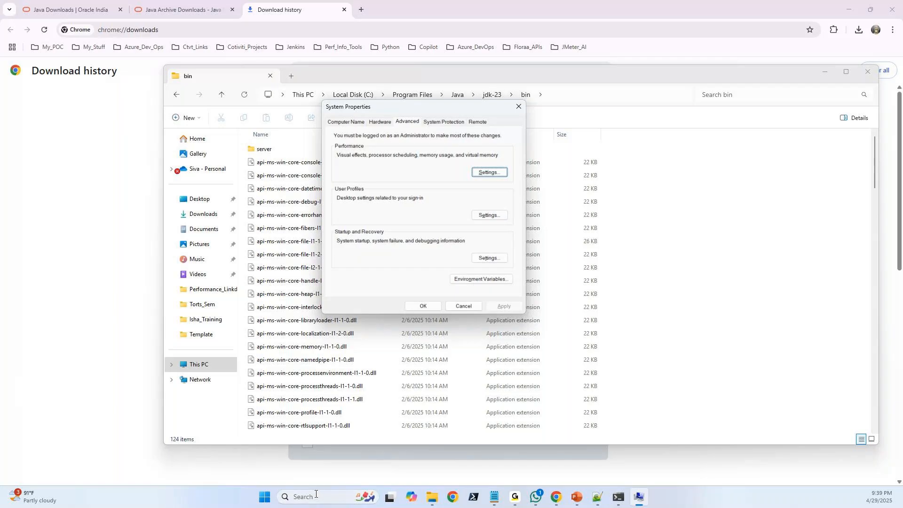
Reopen the environment variables from System Properties and open the system variable Path for editing.
click(265, 498)
text(envi)
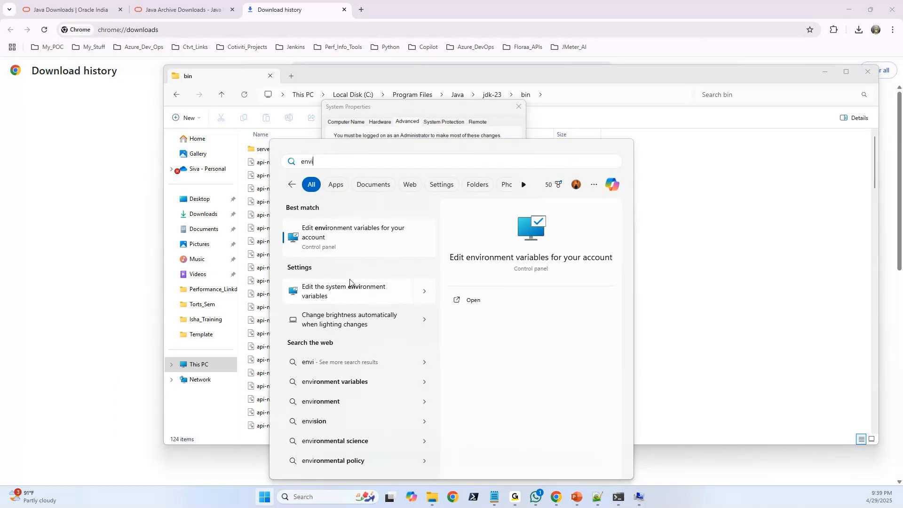
click(442, 117)
click(467, 281)
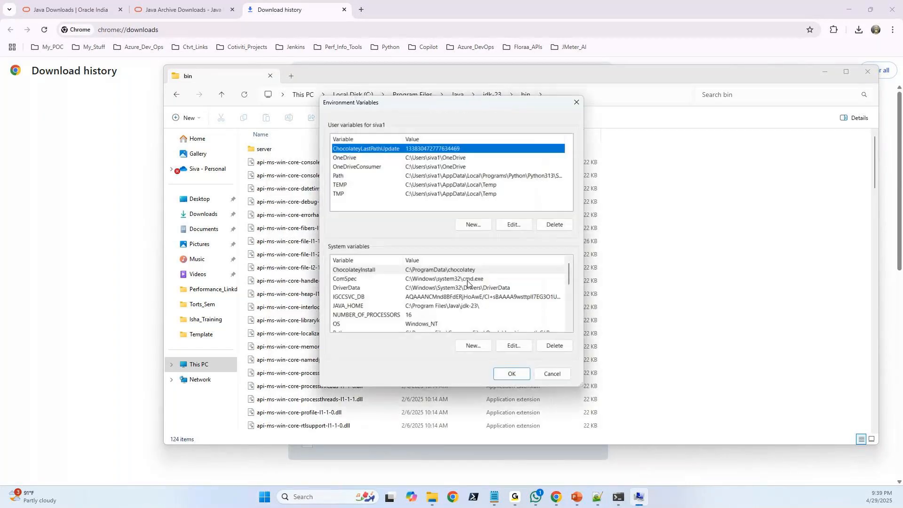
click(345, 297)
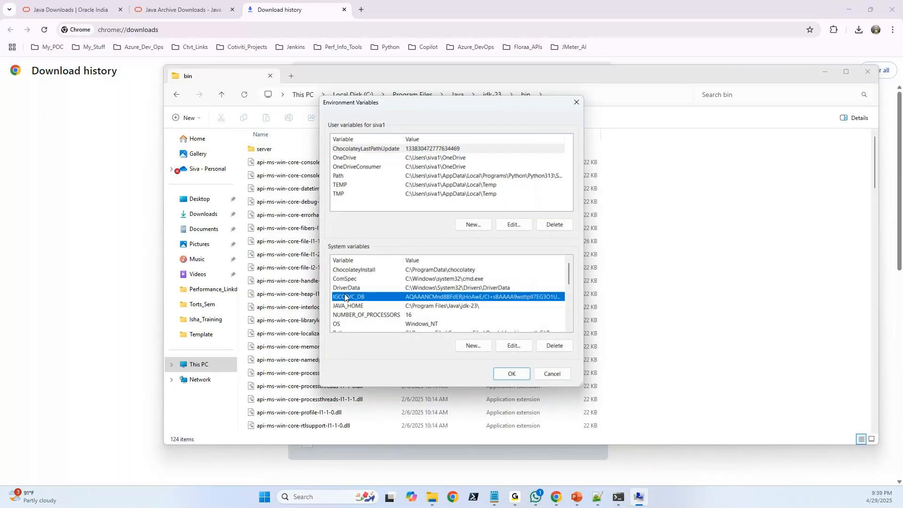
key(p)
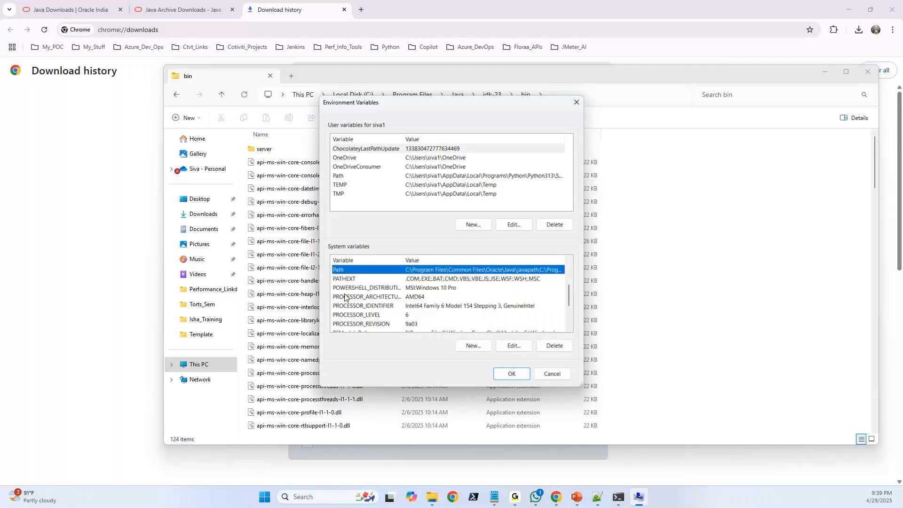
double_click(411, 269)
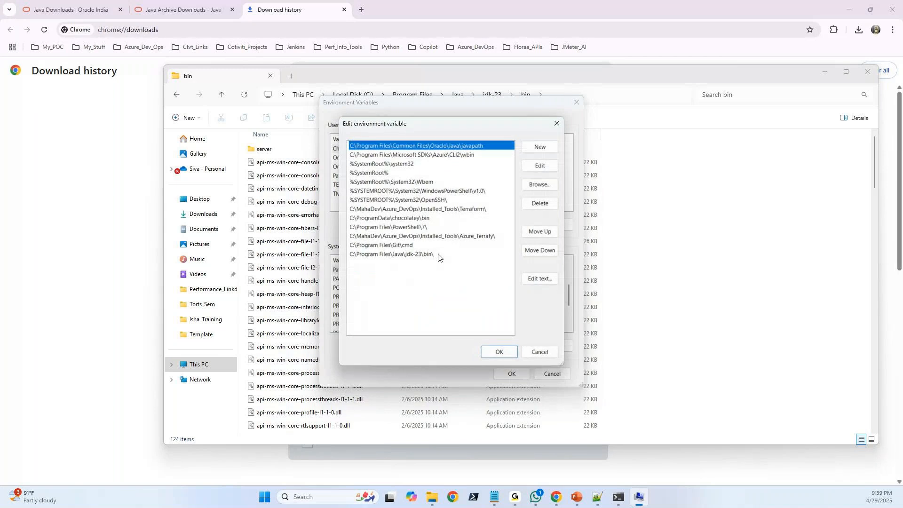
Highlight the C:\Program Files\Java\jdk-23\bin\ entry in the Path variable and leave the editor without saving.
double_click(438, 254)
click(435, 261)
click(436, 256)
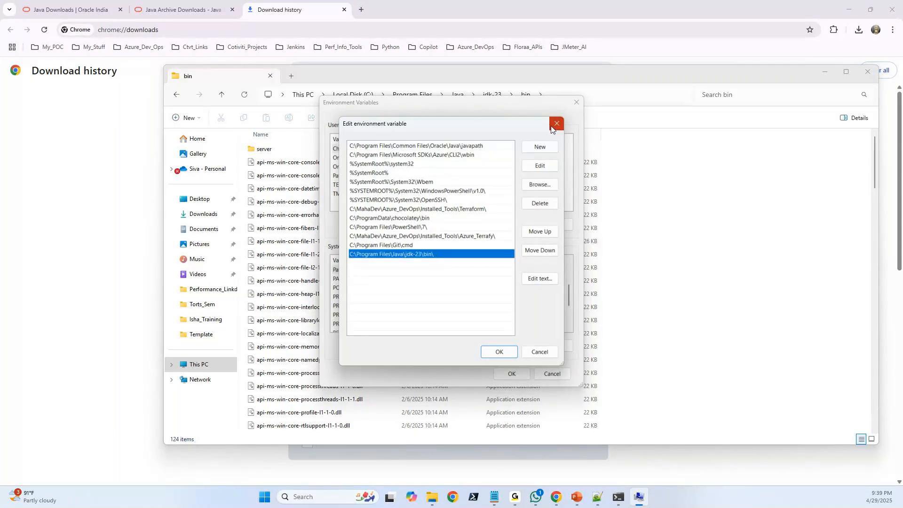
drag(494, 127, 805, 81)
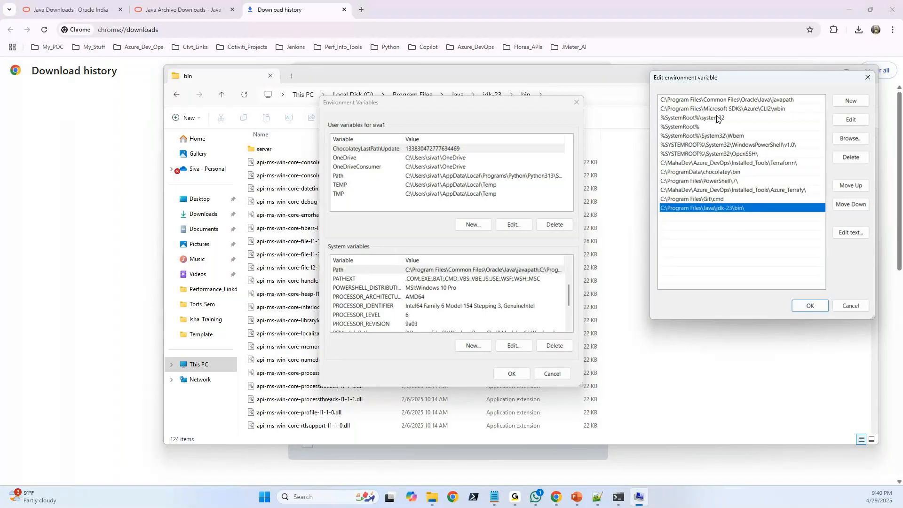
click(851, 305)
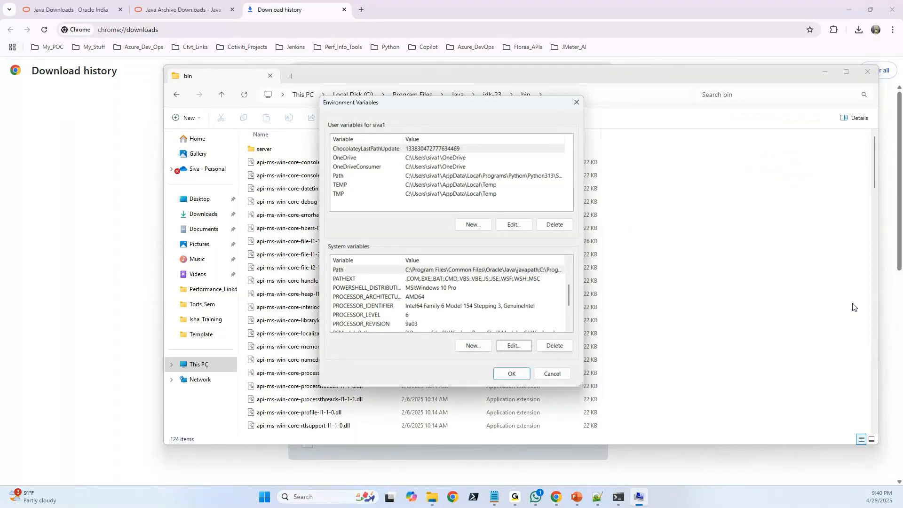
click(473, 346)
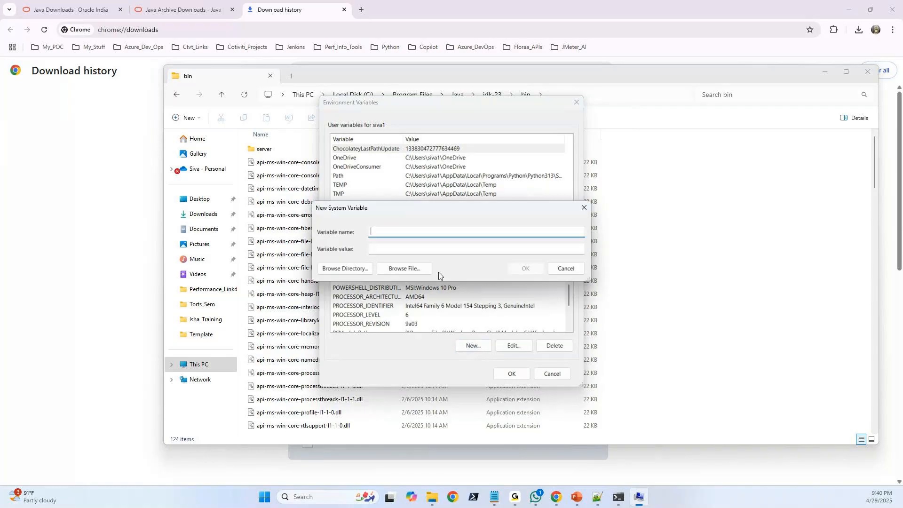
text(JAVA_HOME)
key(Escape)
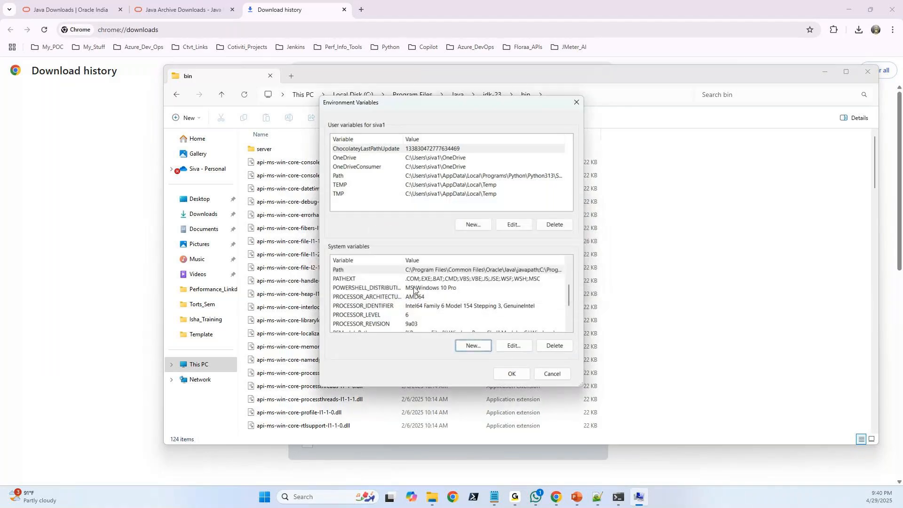
Find JAVA_HOME among the system variables and open it for editing.
click(413, 288)
scroll(405, 294, down, 1)
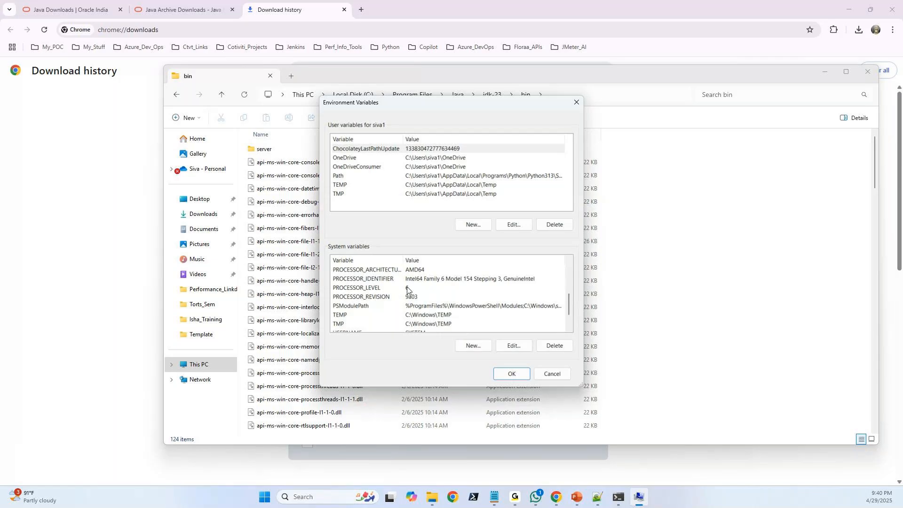
click(399, 306)
key(j)
double_click(427, 271)
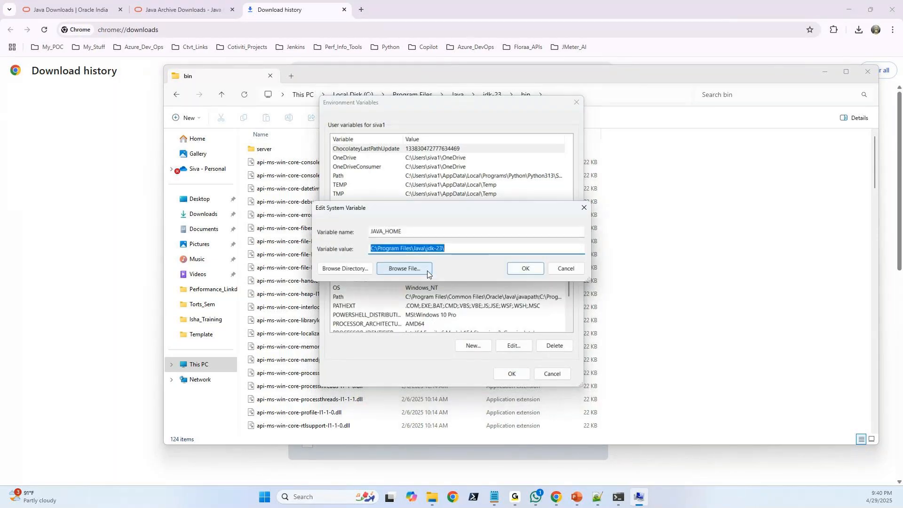
click(461, 251)
In File Explorer, go up from bin to jdk-23, select that folder's full path, and return to the JAVA_HOME variable editor.
click(431, 496)
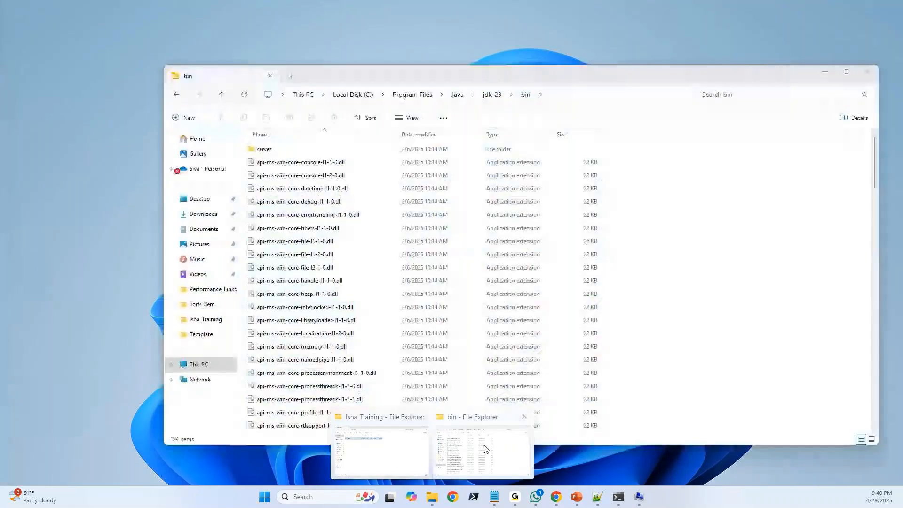
click(486, 448)
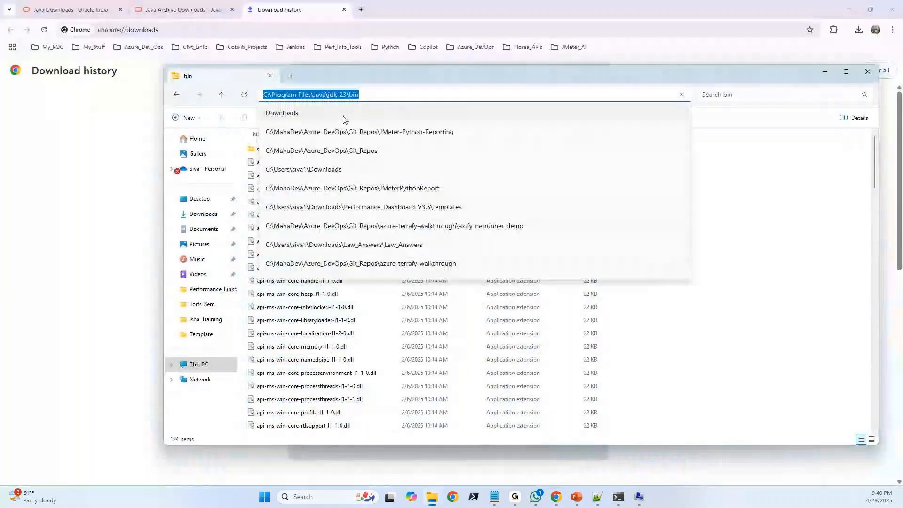
click(786, 252)
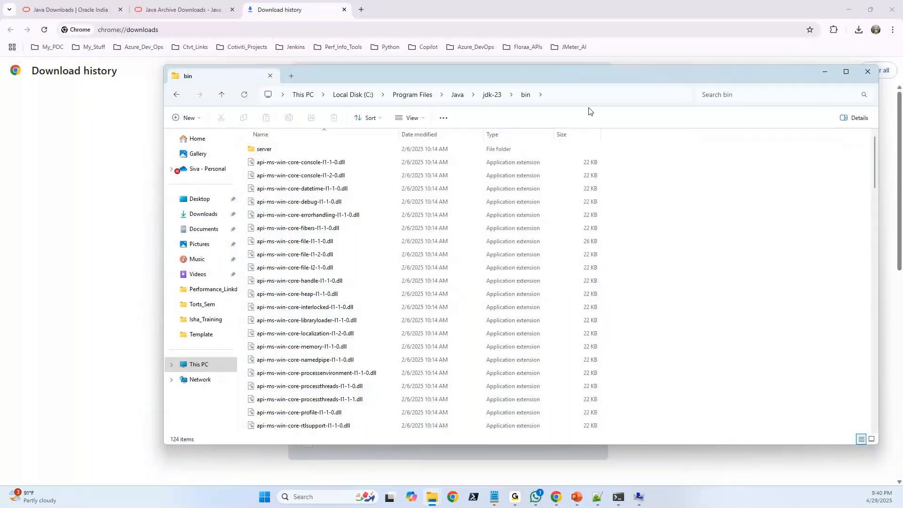
key(ctrl+alt+g)
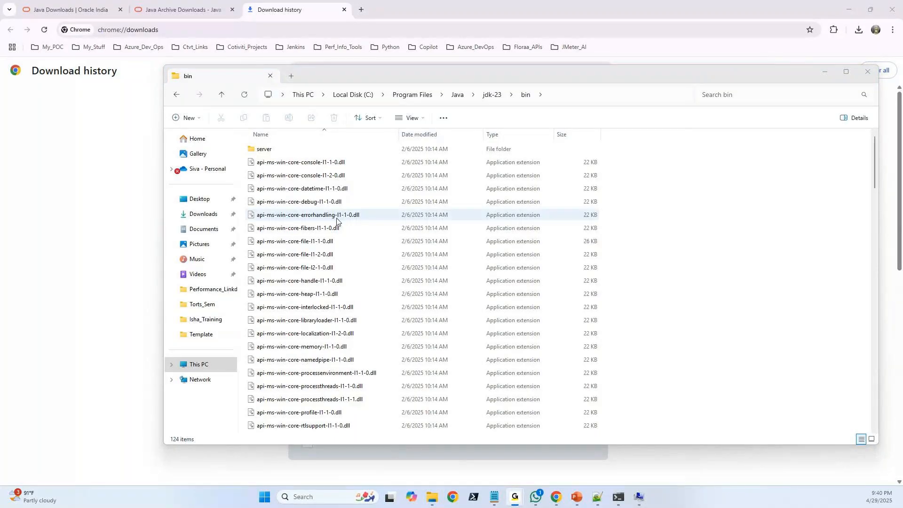
click(495, 97)
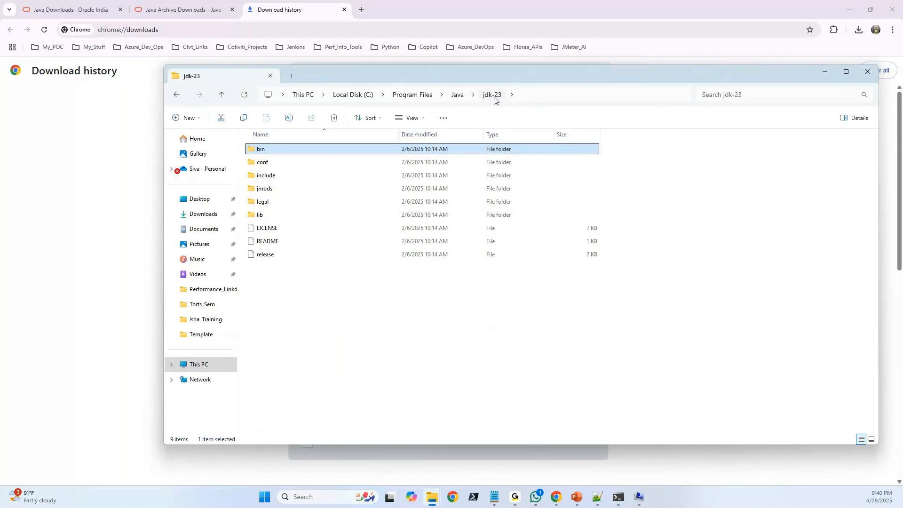
click(569, 95)
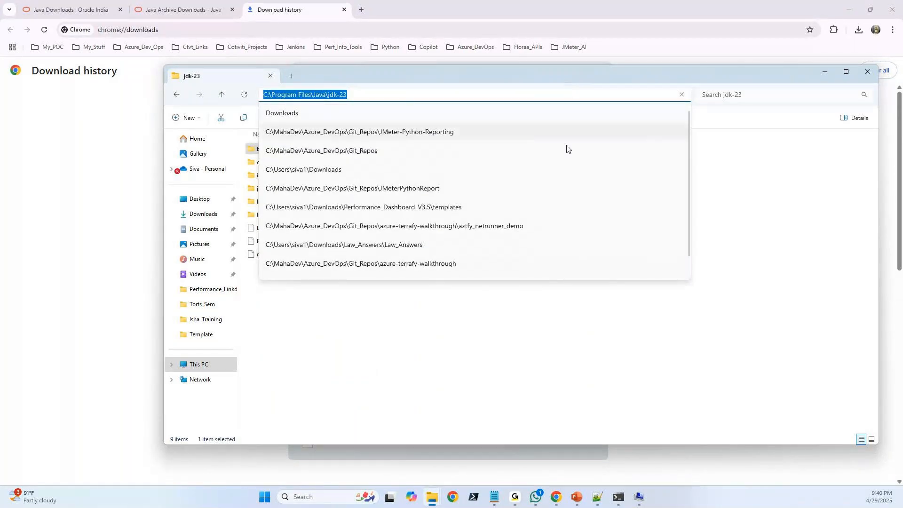
click(637, 498)
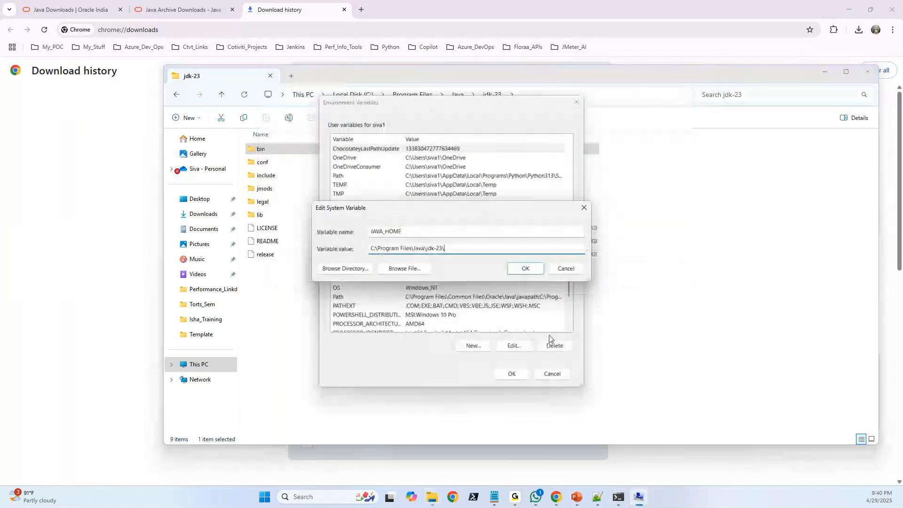
Save JAVA_HOME with the value C:\Program Files\Java\jdk-23\ and confirm the Environment Variables and System Properties dialogs.
click(524, 268)
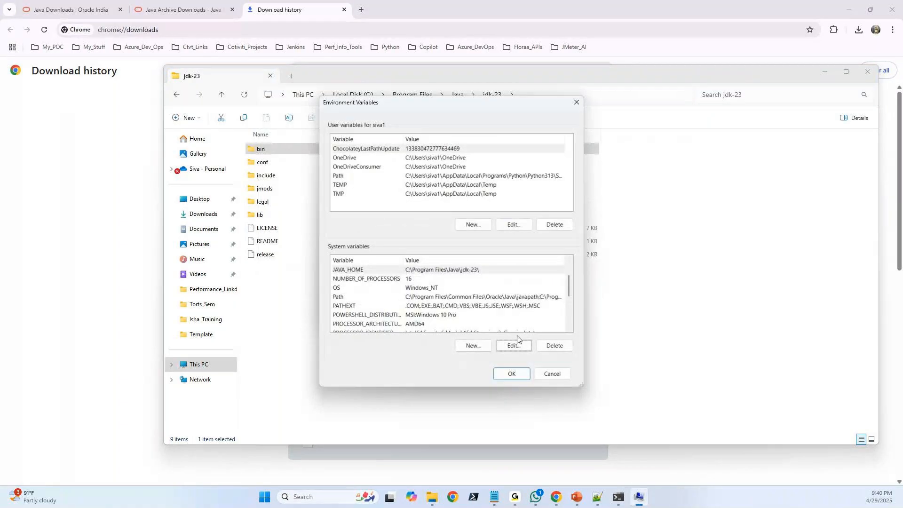
click(512, 374)
click(424, 306)
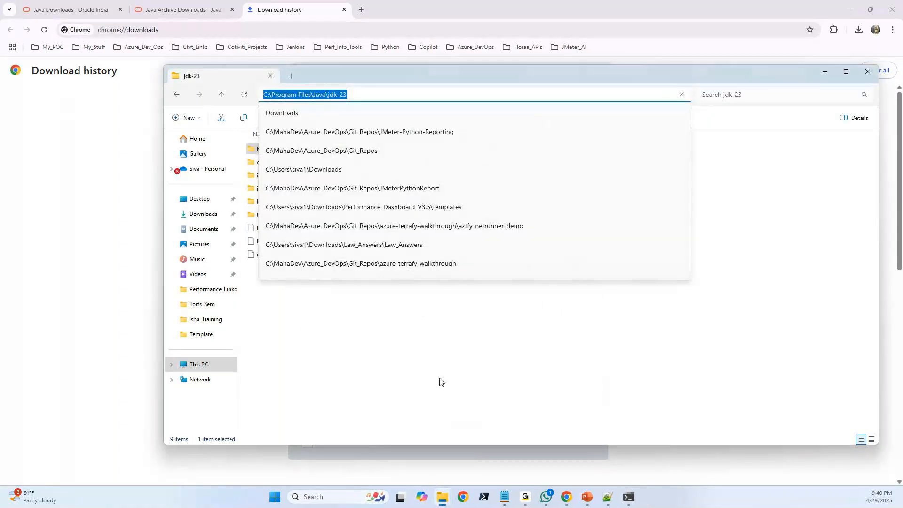
Run java -version again in Command Prompt, highlight the output, and close the Command Prompt and File Explorer windows.
click(629, 497)
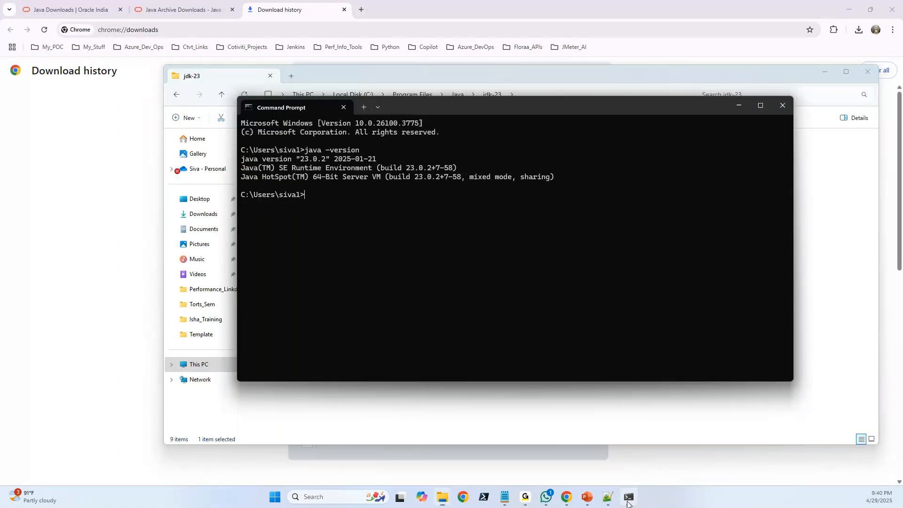
key(Up)
key(Return)
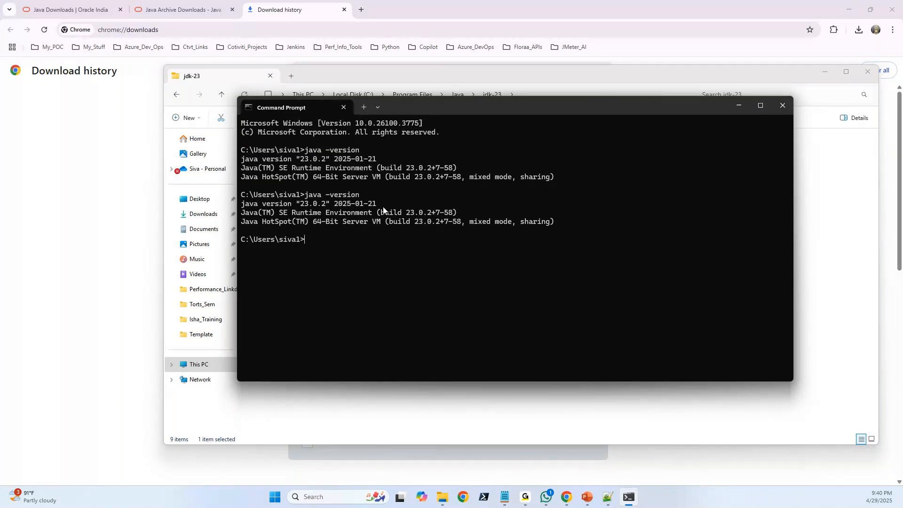
drag(558, 221, 235, 149)
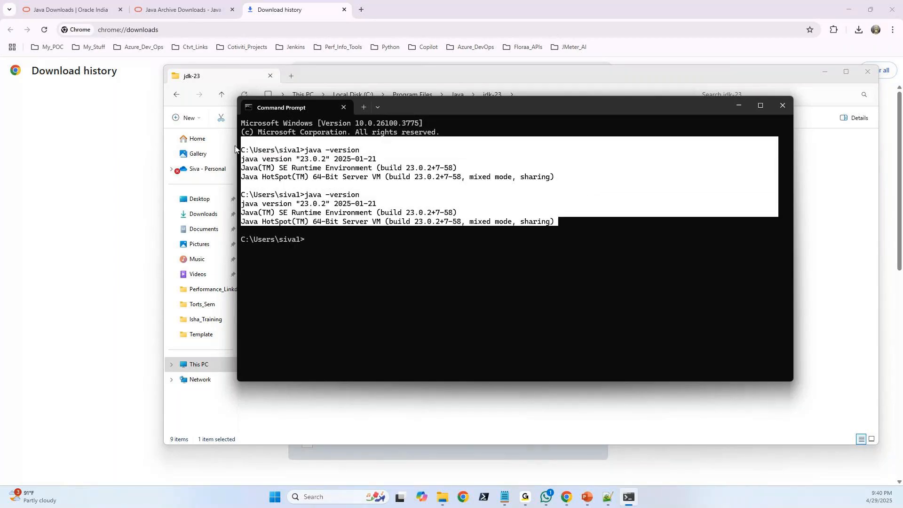
drag(313, 244, 245, 126)
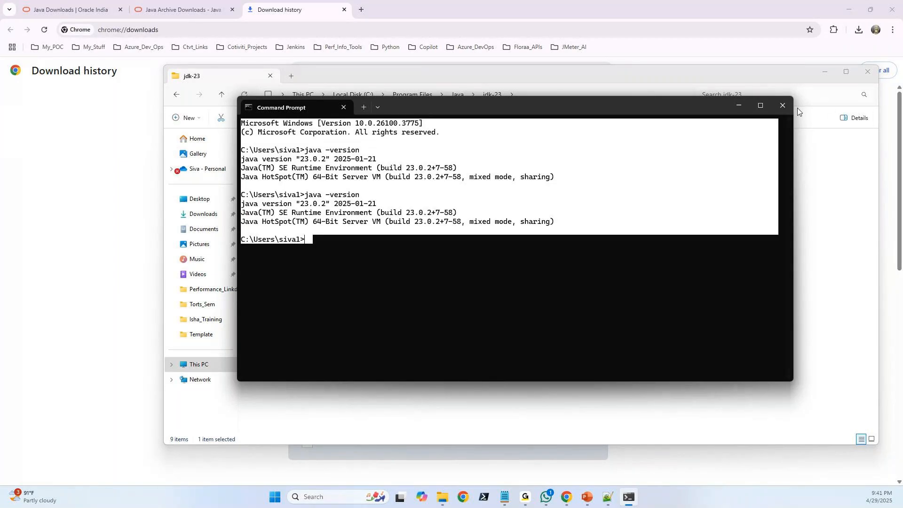
click(784, 107)
click(869, 73)
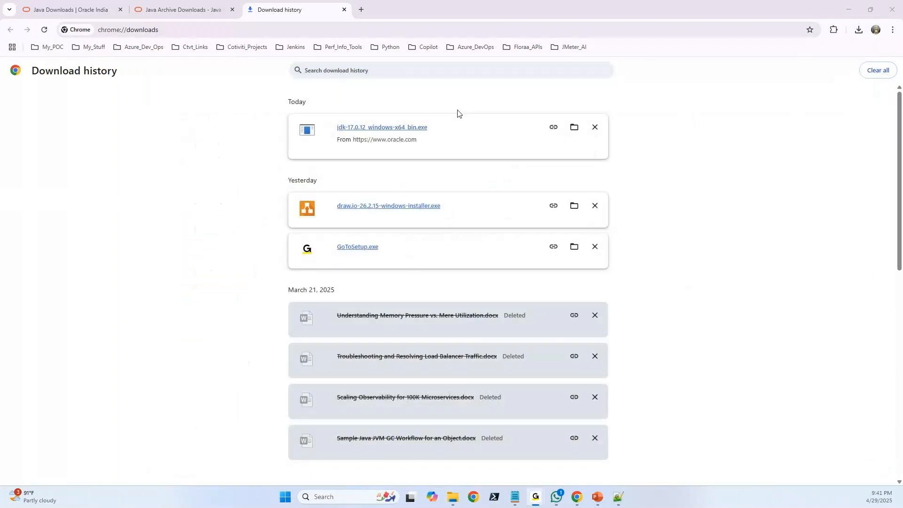
Search the web for "Jmeter download" in a new browser tab and open the Download Apache JMeter page.
click(360, 10)
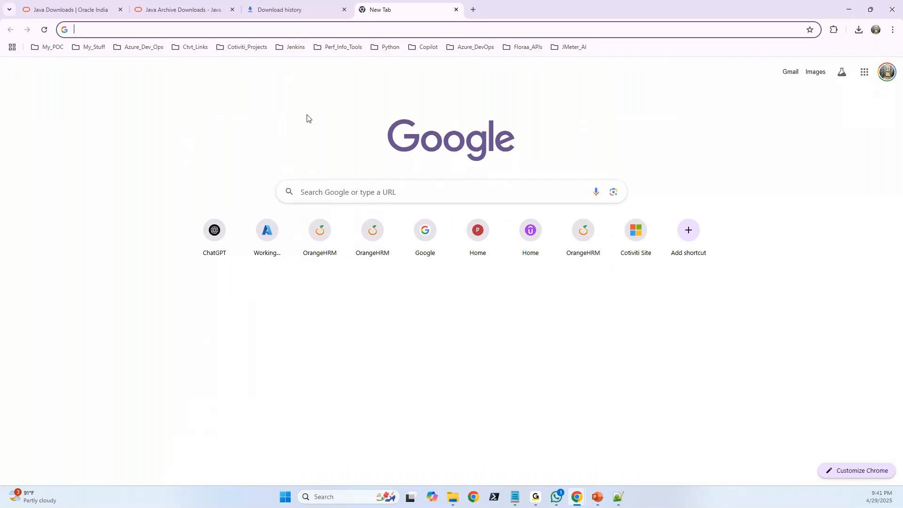
text(Jm)
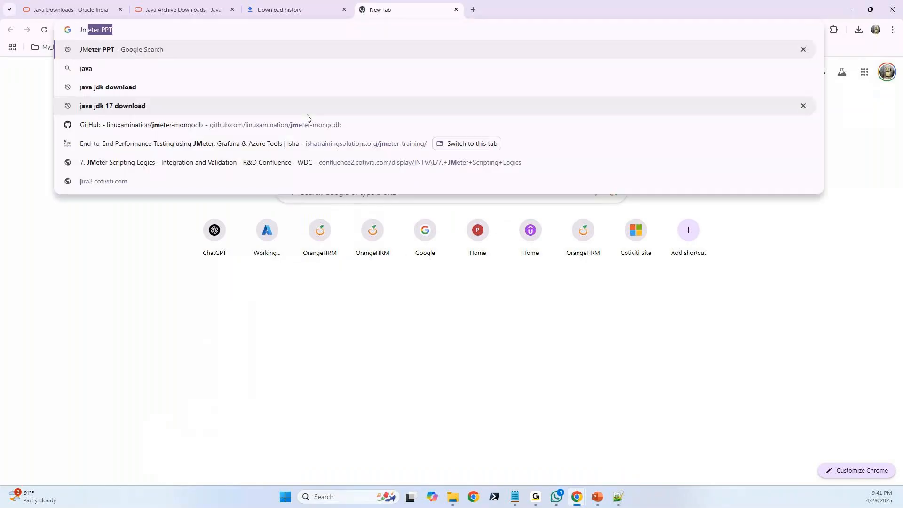
text(eter download)
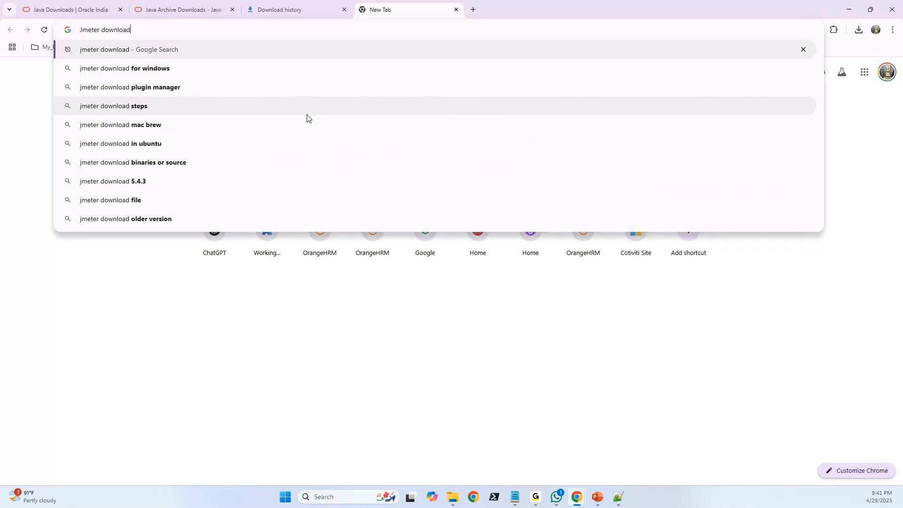
key(Return)
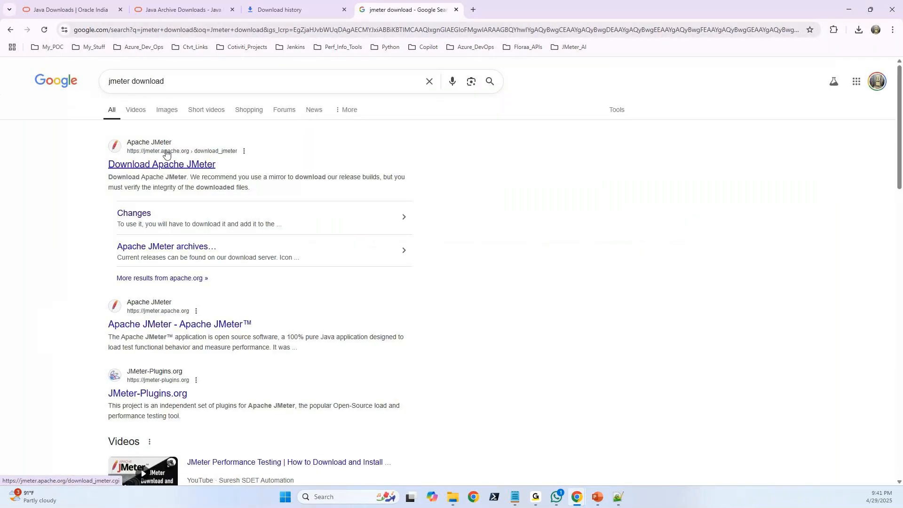
click(171, 167)
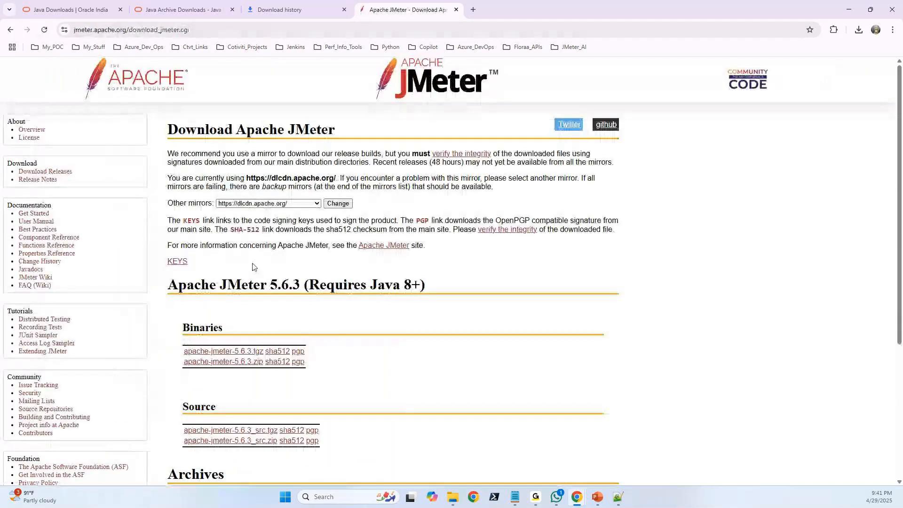
Examine the Java requirement of Apache JMeter 5.6.3 and highlight its Binaries and Source download sections.
scroll(254, 267, down, 2)
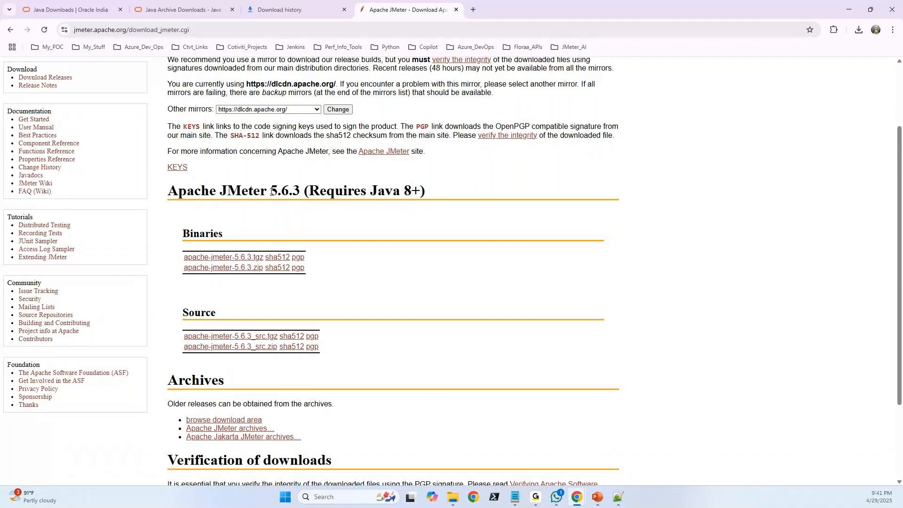
double_click(407, 190)
click(407, 193)
scroll(527, 215, down, 1)
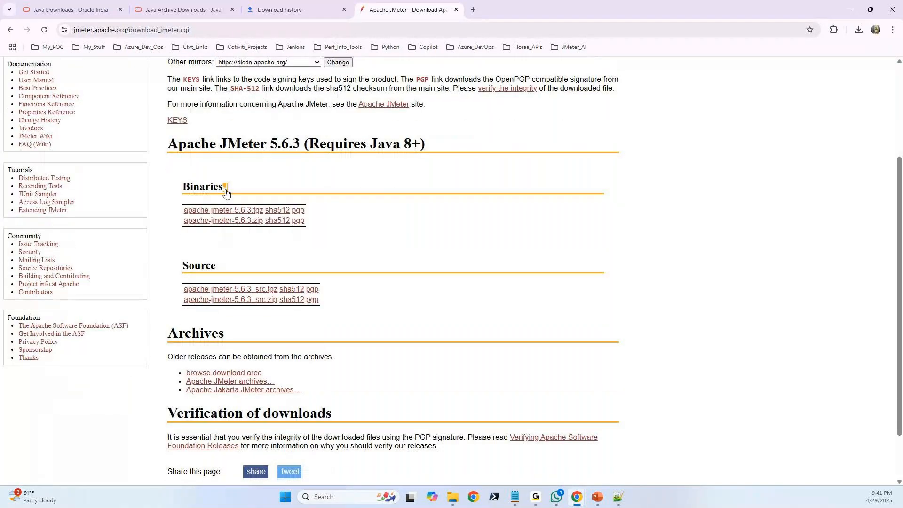
drag(175, 183, 306, 224)
click(530, 250)
drag(178, 268, 323, 306)
click(324, 306)
drag(181, 267, 215, 264)
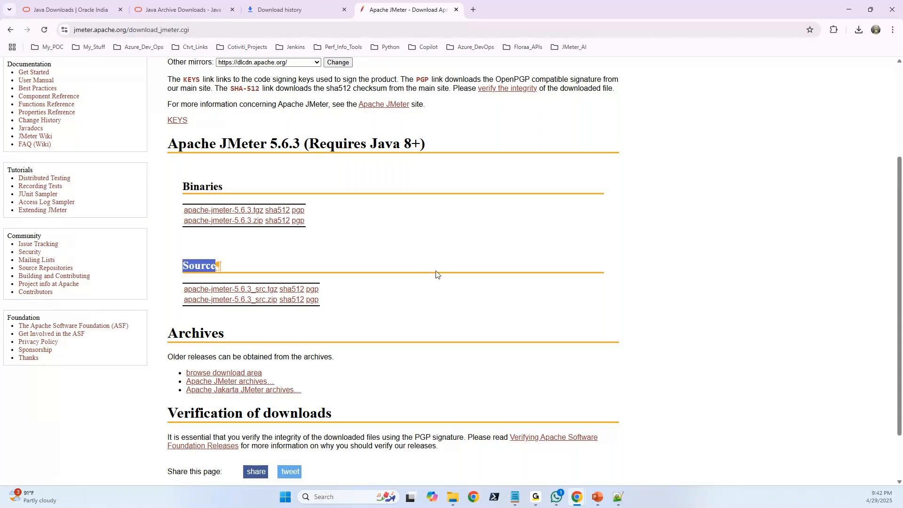
click(472, 311)
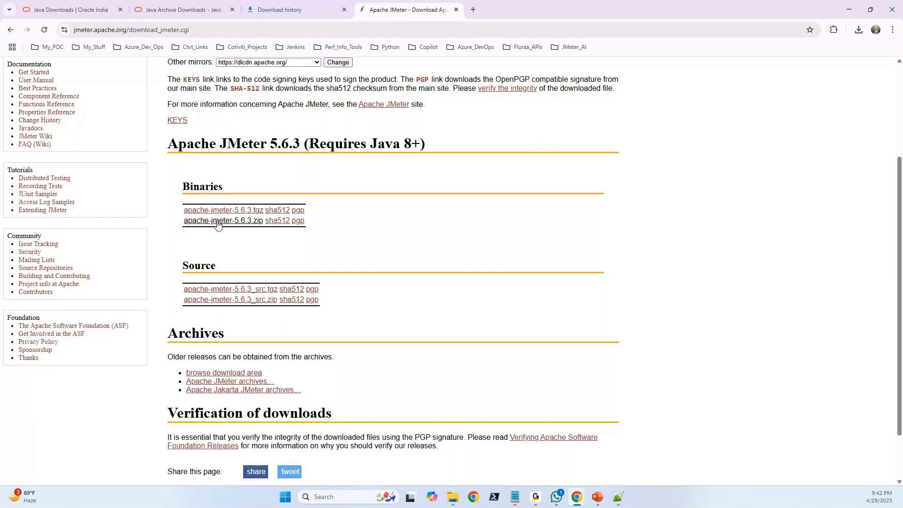
Highlight the Binaries heading and the tgz and zip links listed under it.
drag(190, 197, 231, 192)
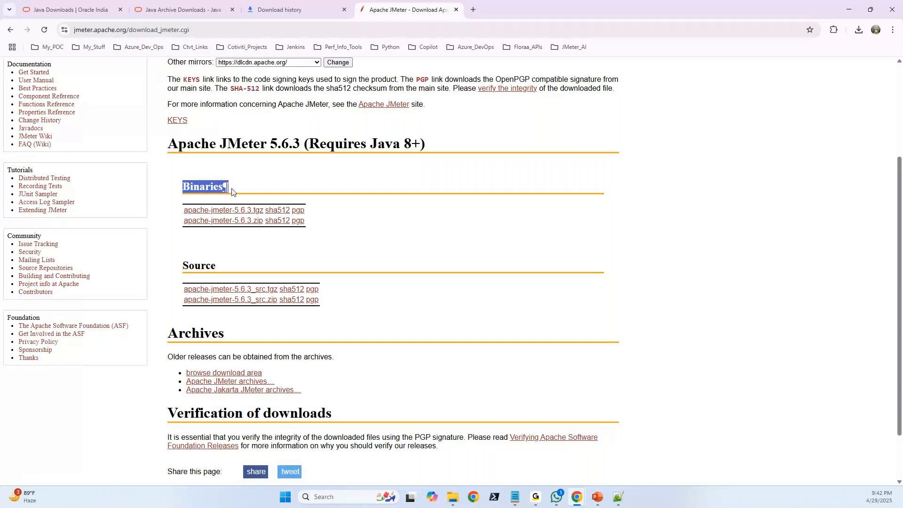
drag(174, 189, 223, 189)
click(329, 225)
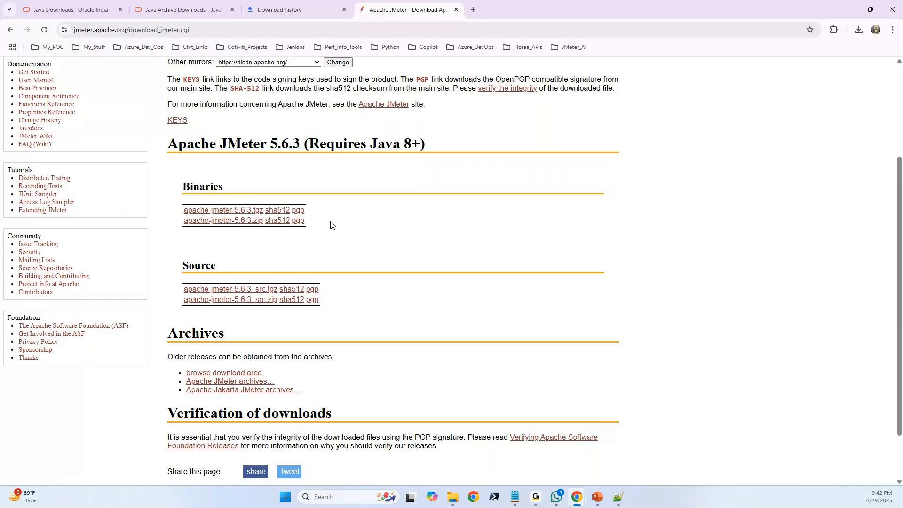
drag(181, 210, 307, 224)
click(372, 230)
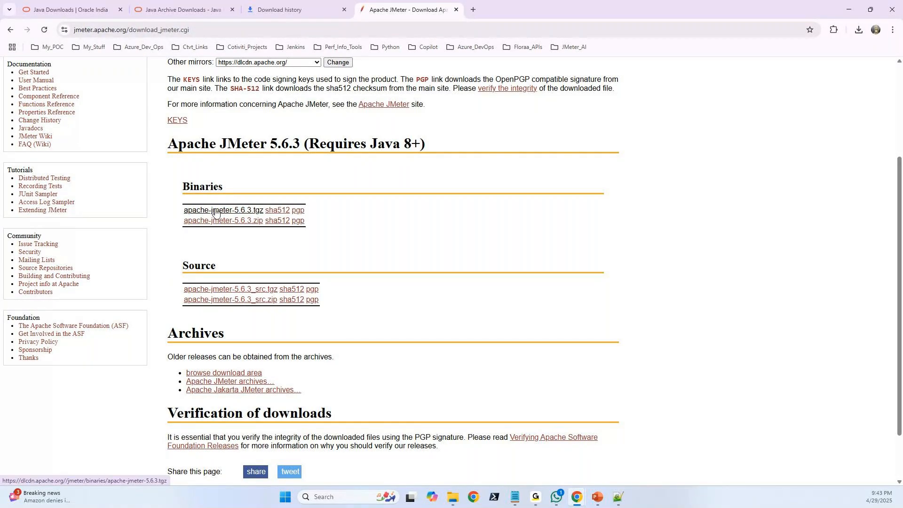
Download the apache-jmeter-5.6.3.zip binary, select the download page's web address, and switch away from the browser window.
click(235, 223)
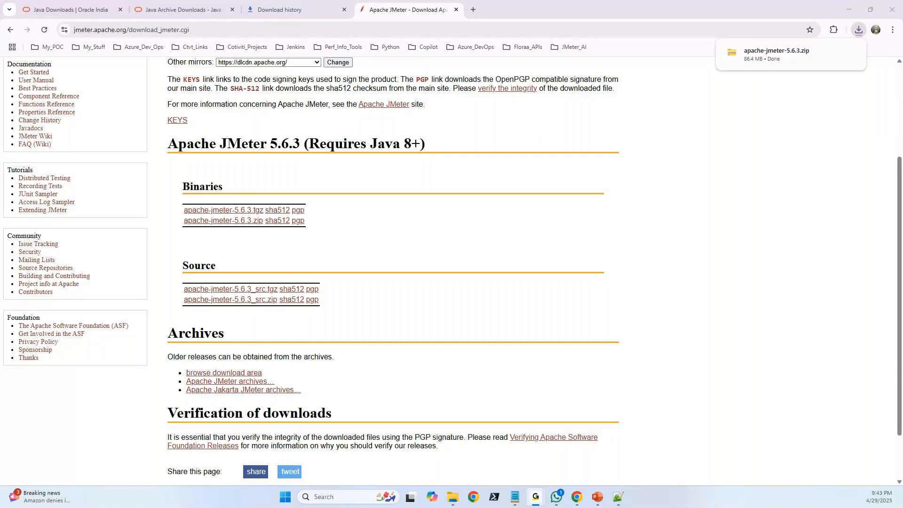
click(238, 31)
click(238, 32)
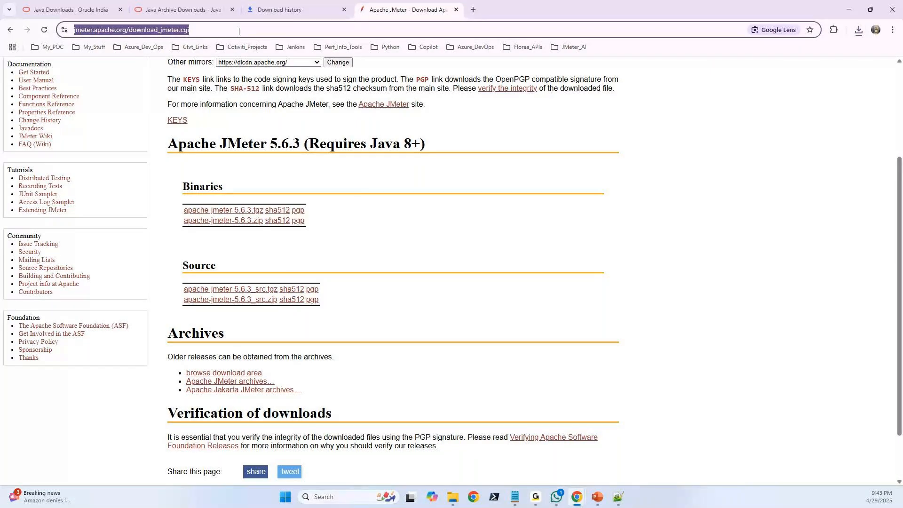
key(alt+Tab)
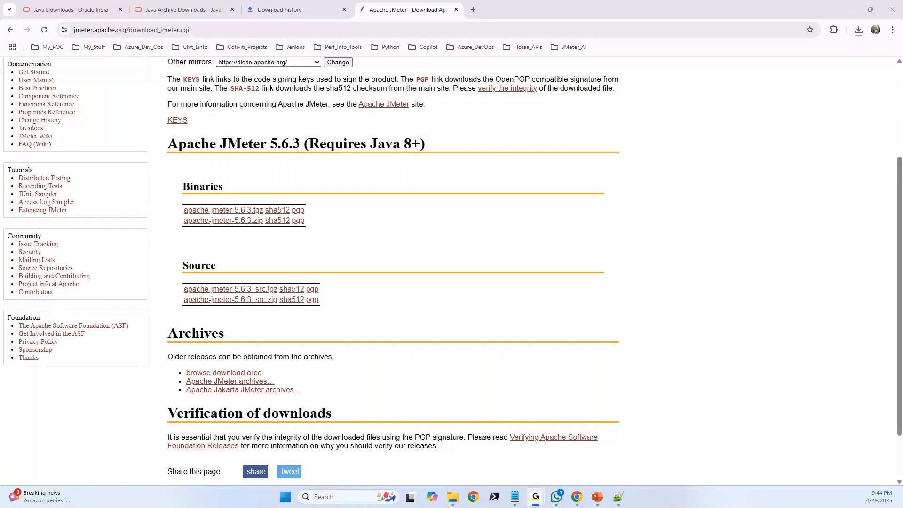
Show the downloaded apache-jmeter-5.6.3 zip in its folder and check its file size in the properties.
click(860, 31)
click(832, 72)
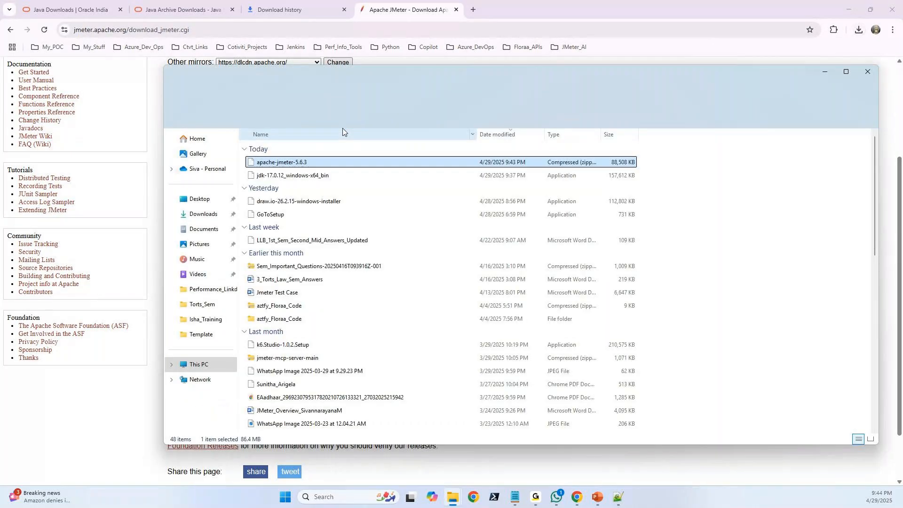
right_click(295, 165)
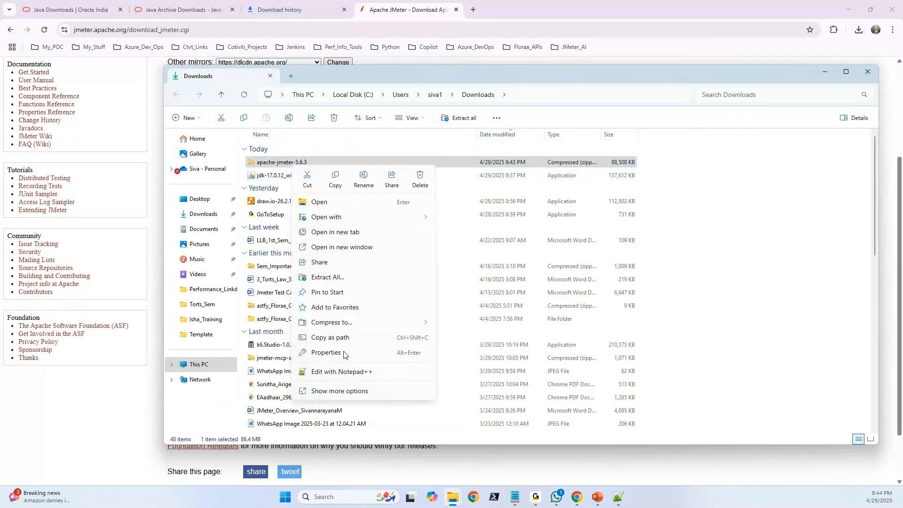
click(351, 396)
click(341, 399)
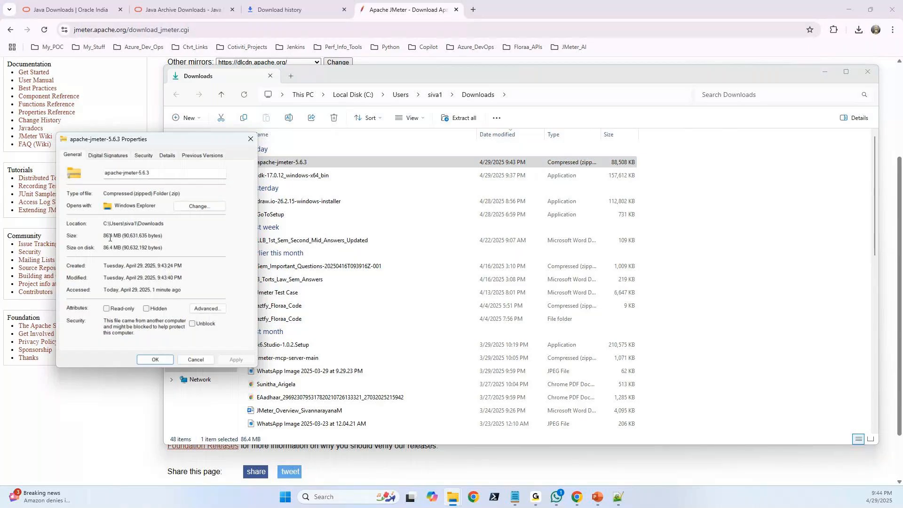
drag(122, 235, 106, 235)
click(251, 139)
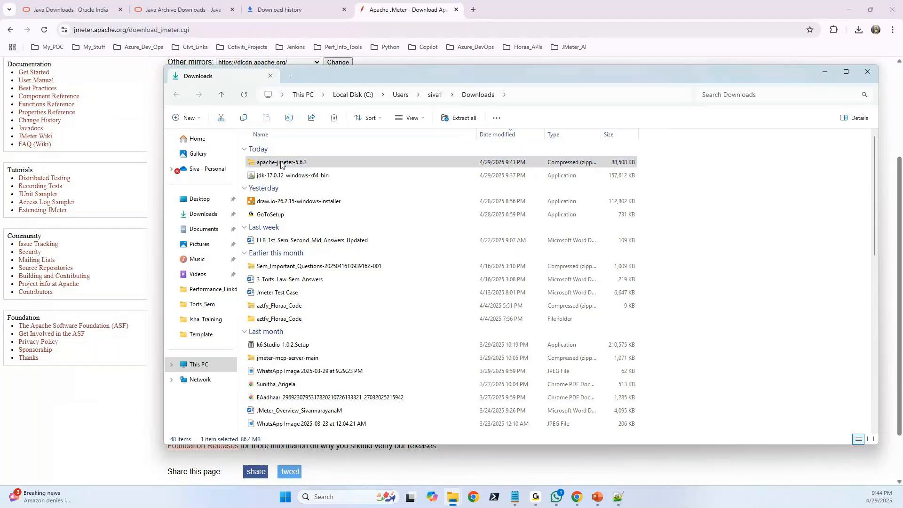
Extract the apache-jmeter-5.6.3 zip into the proposed apache-jmeter-5.6.3 folder in Downloads.
right_click(281, 163)
click(317, 273)
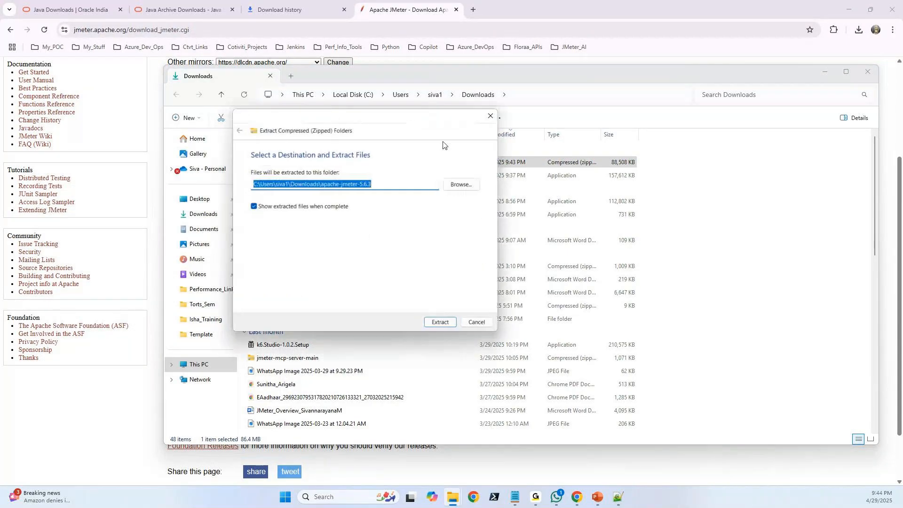
click(437, 322)
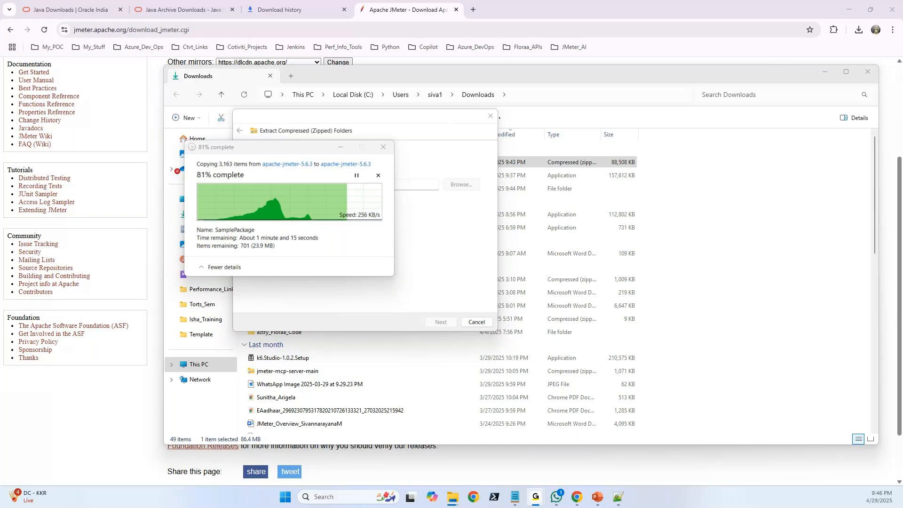
Return to the Apache JMeter download page and copy the link address of apache-jmeter-5.6.3.zip.
click(396, 7)
right_click(225, 222)
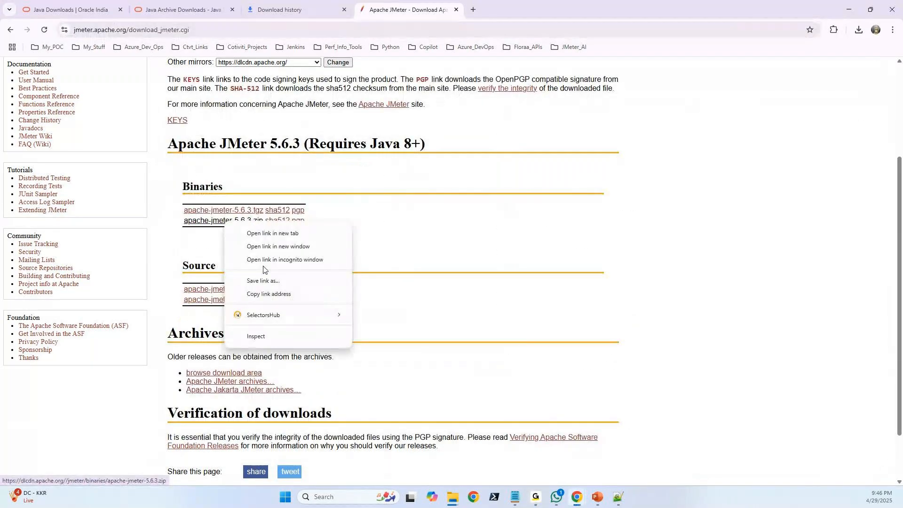
click(301, 294)
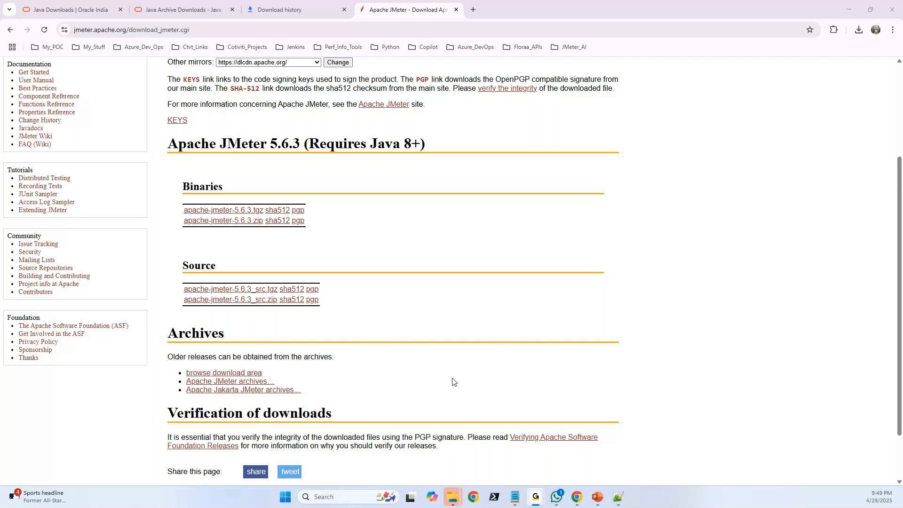
Open Task Manager in a maximized window and view the CPU performance graph.
right_click(677, 492)
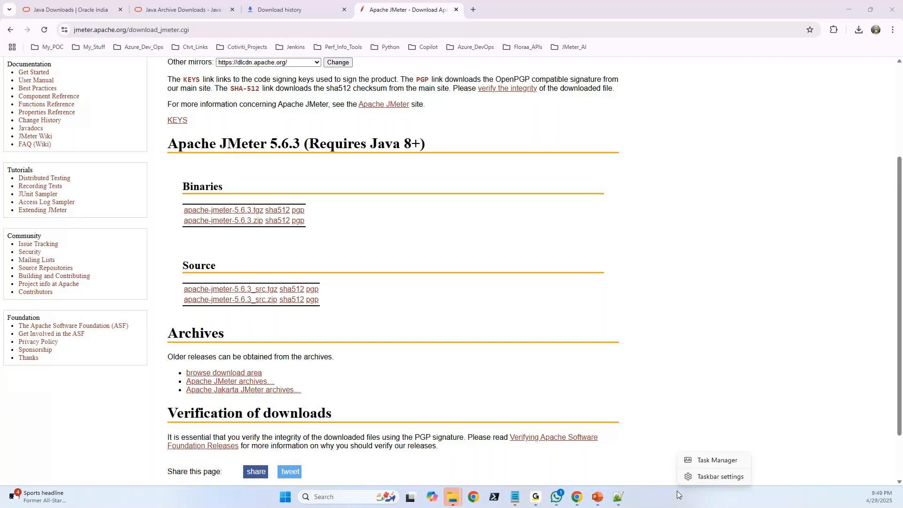
right_click(696, 505)
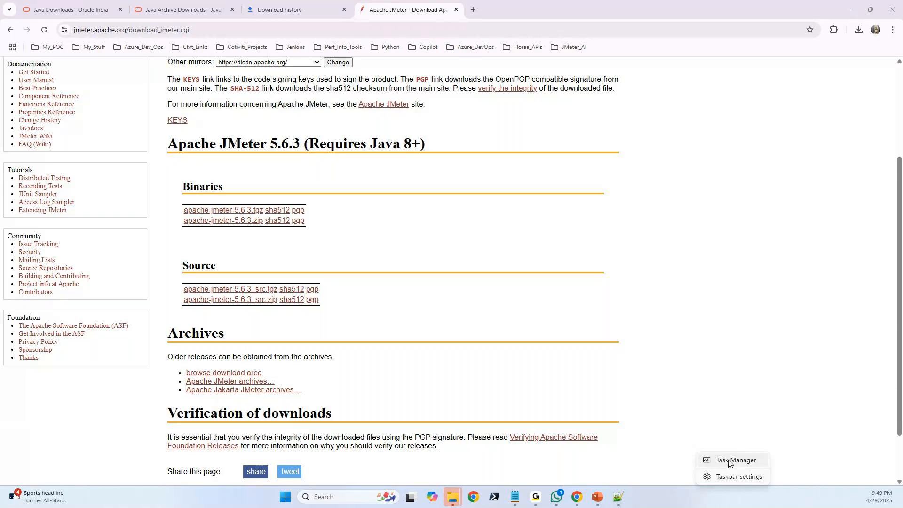
click(729, 463)
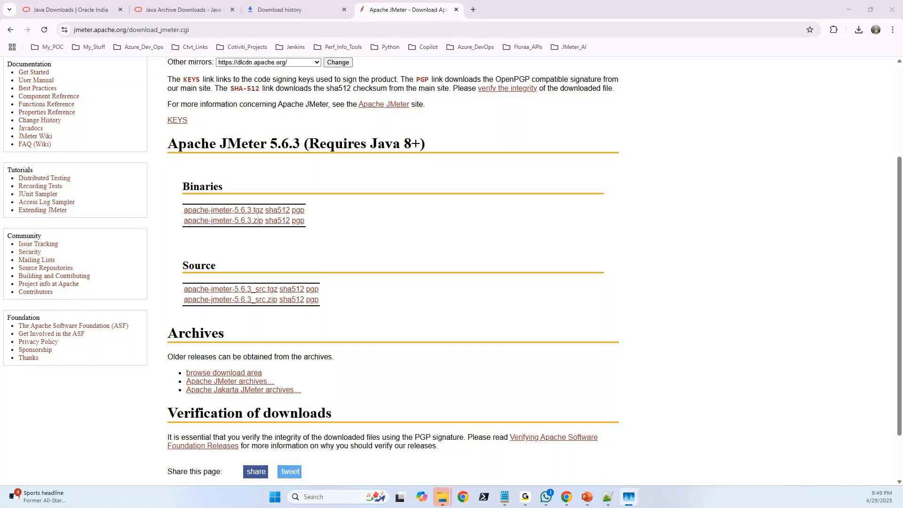
double_click(296, 130)
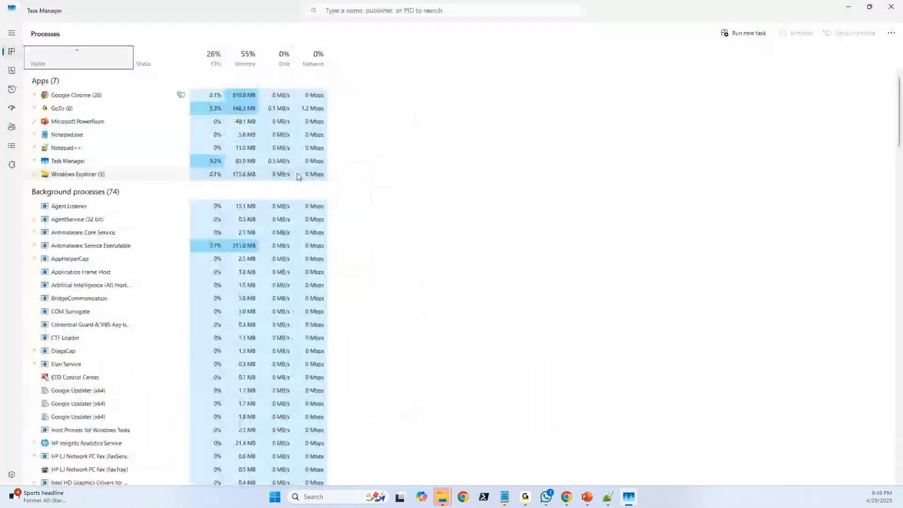
click(12, 72)
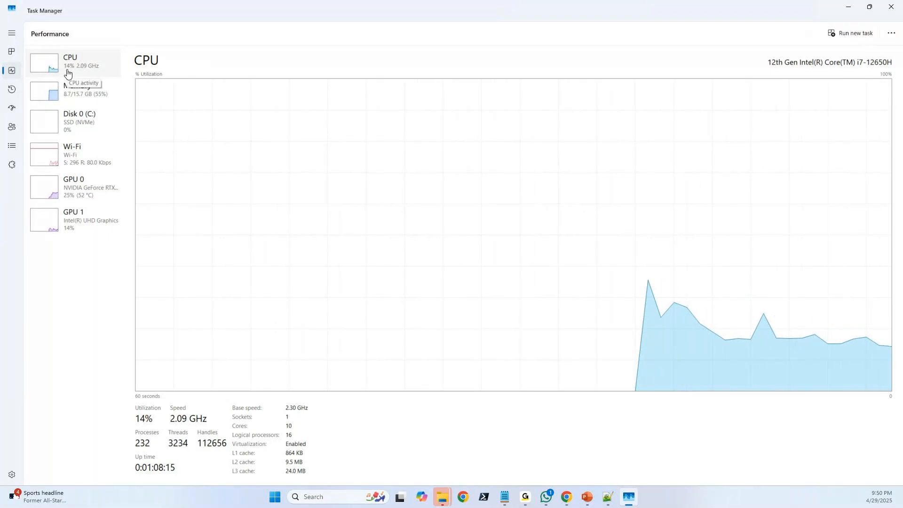
View the memory usage graph in Task Manager and close the window.
mouse_move(567, 497)
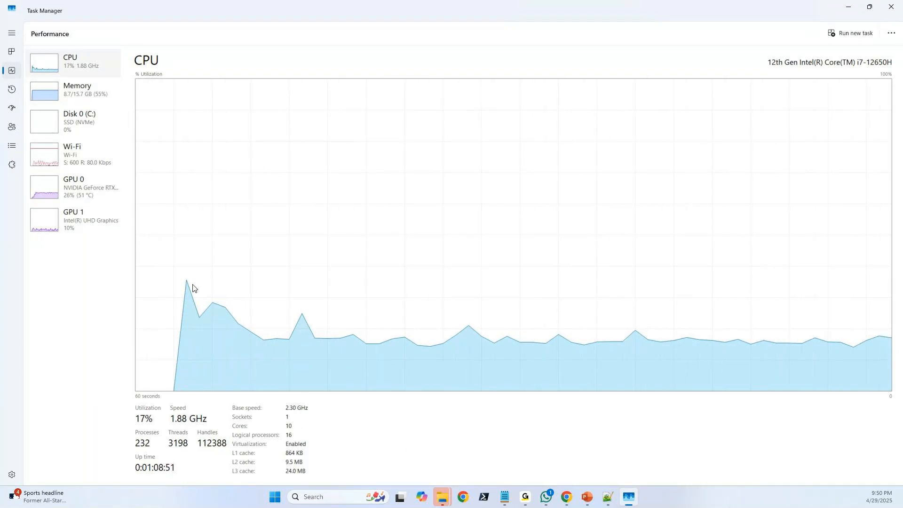
click(86, 94)
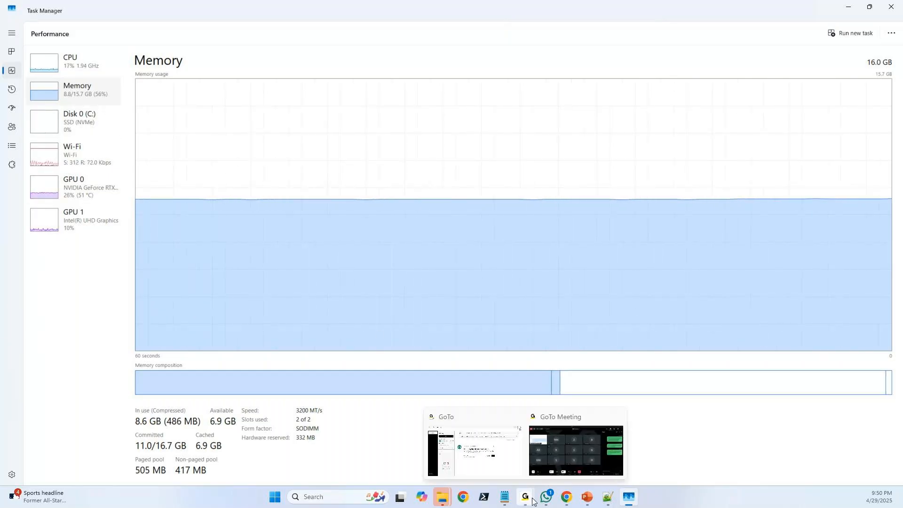
mouse_move(570, 499)
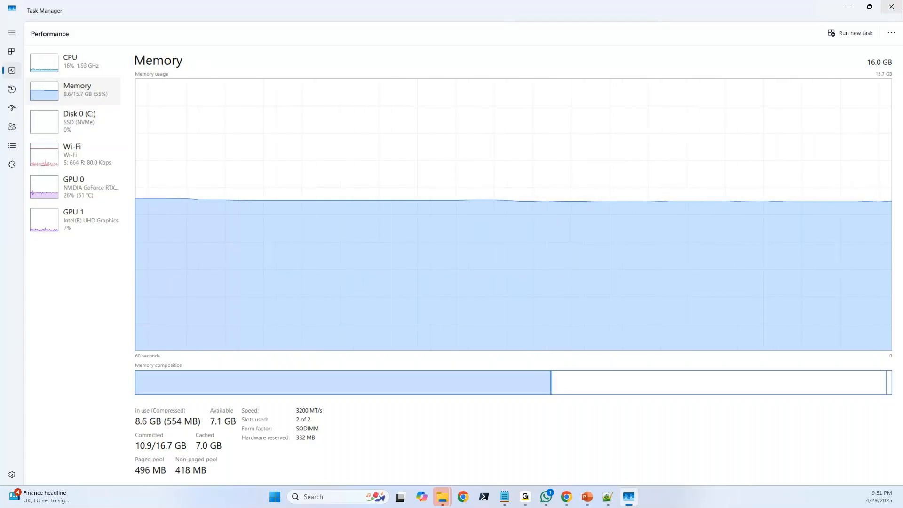
click(891, 6)
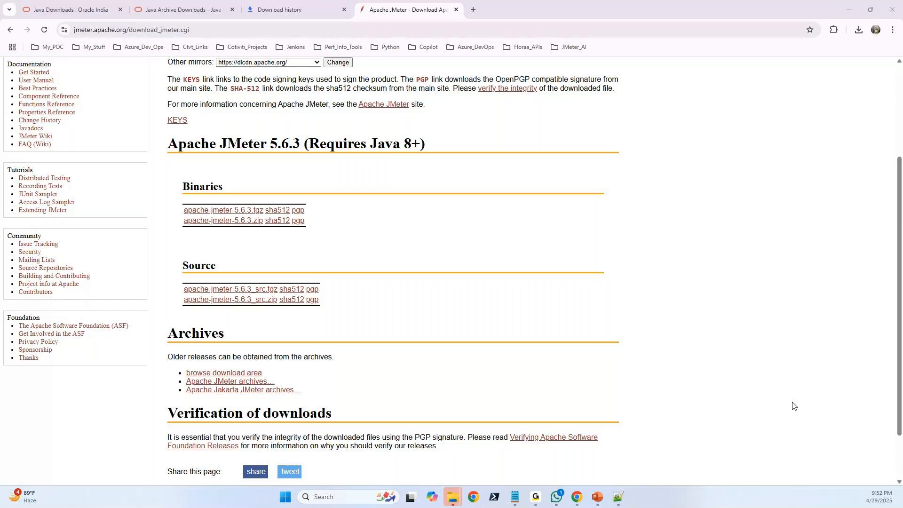
Show the contents of the extracted inner apache-jmeter-5.6.3 folder in File Explorer, then return to Downloads and select the apache-jmeter-5.6.3 zip.
mouse_move(453, 497)
click(546, 452)
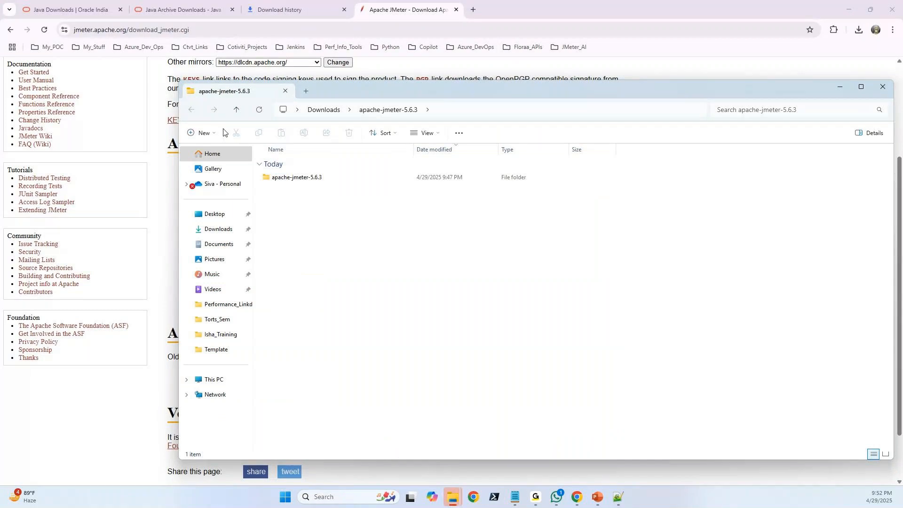
double_click(287, 177)
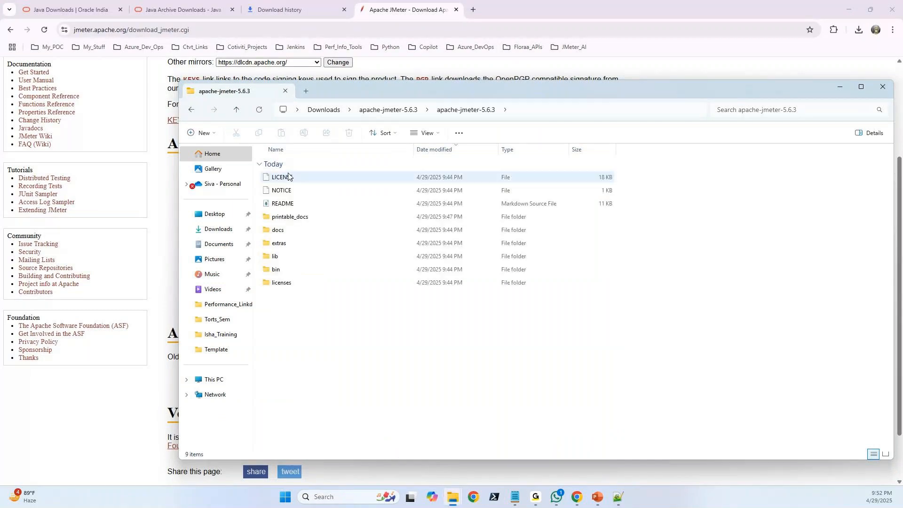
click(191, 111)
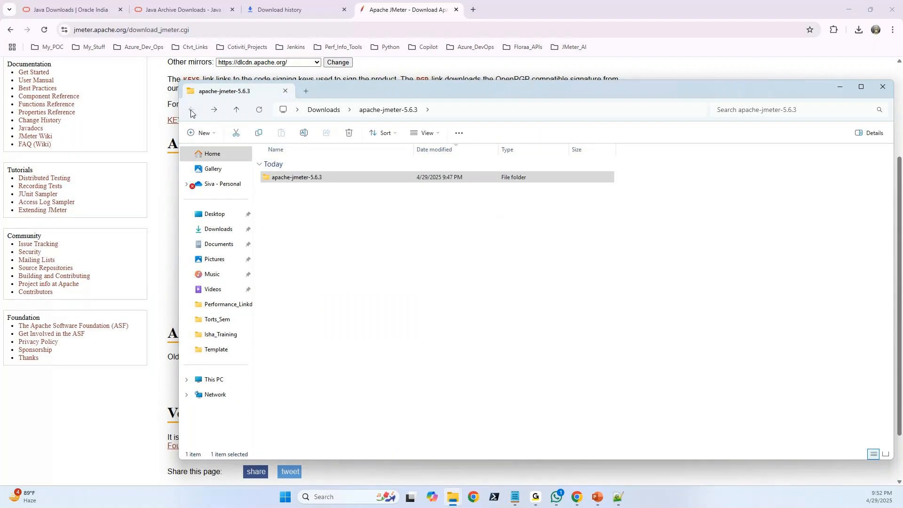
click(325, 110)
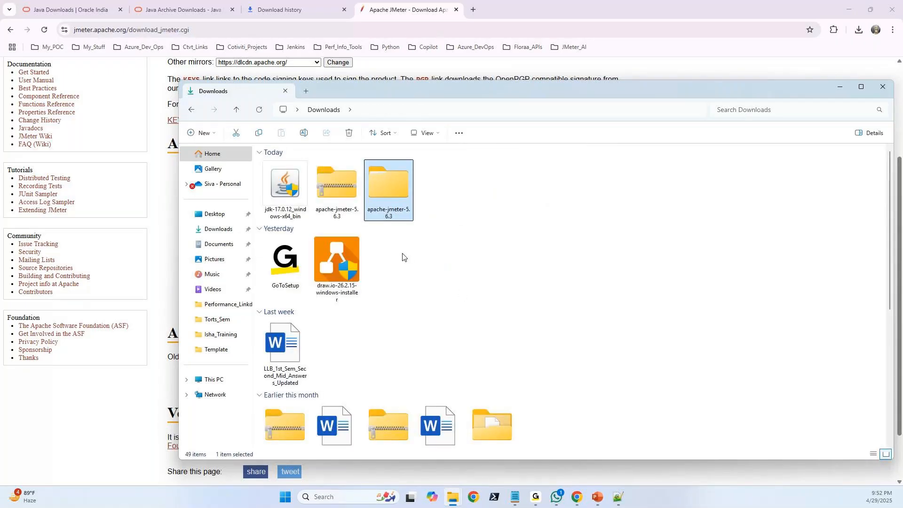
click(350, 209)
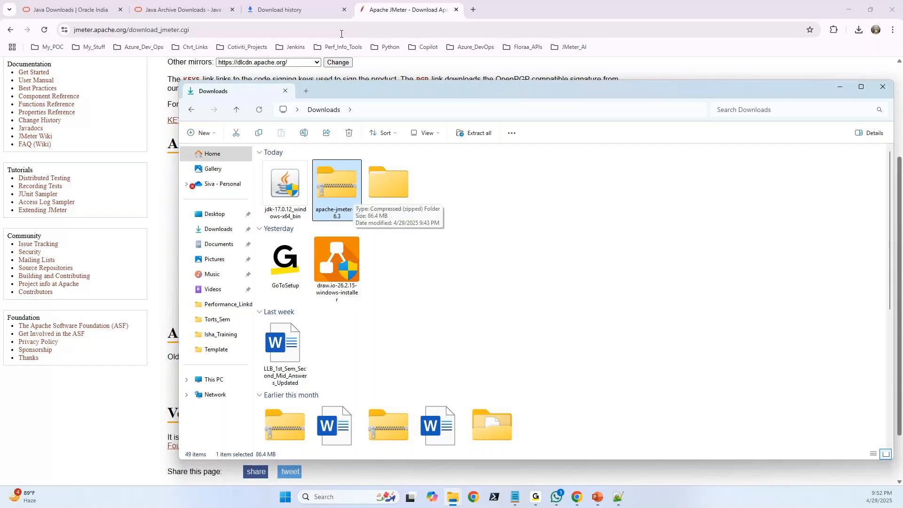
From the JMeter download page in Chrome, open the binaries directory of the Apache JMeter archives and look through the older releases.
click(395, 10)
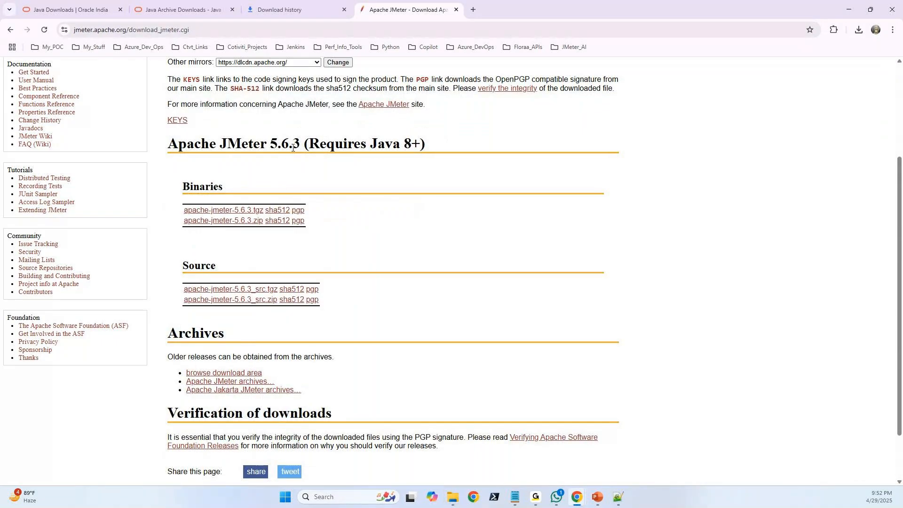
scroll(255, 210, down, 1)
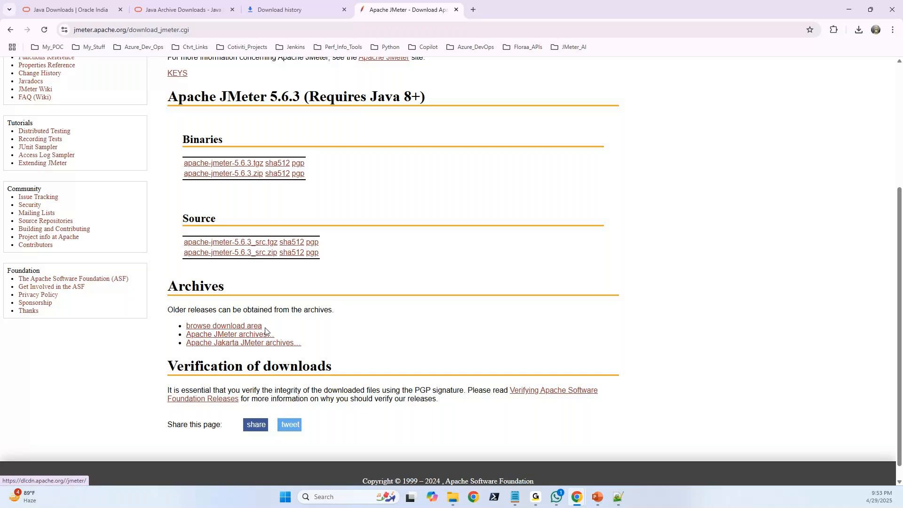
click(215, 335)
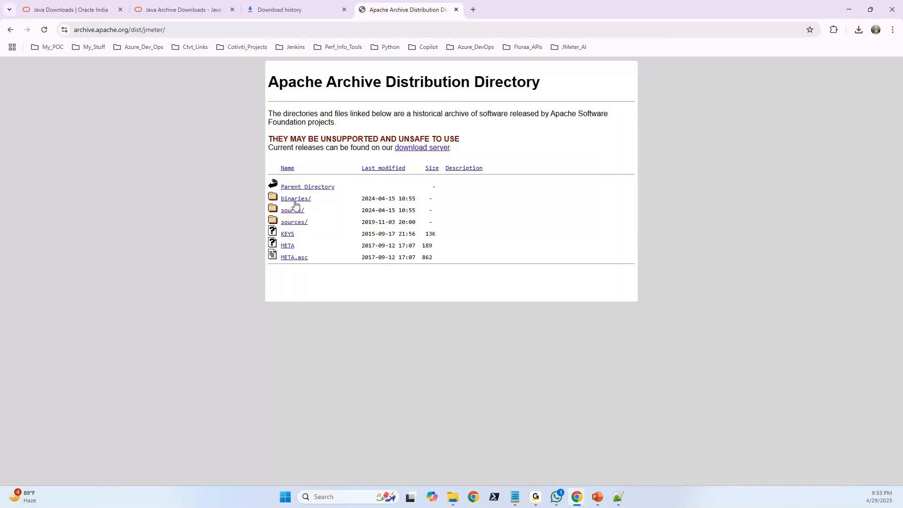
click(296, 202)
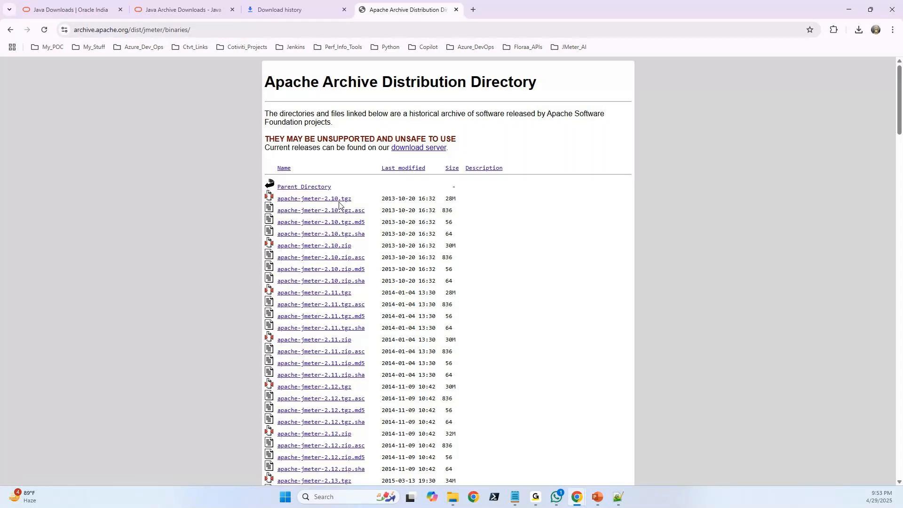
scroll(339, 207, down, 20)
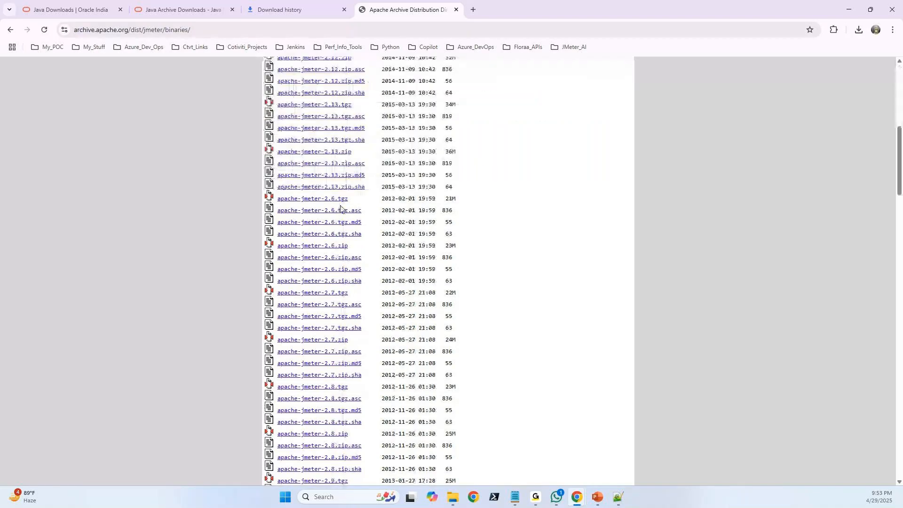
scroll(339, 210, down, 8)
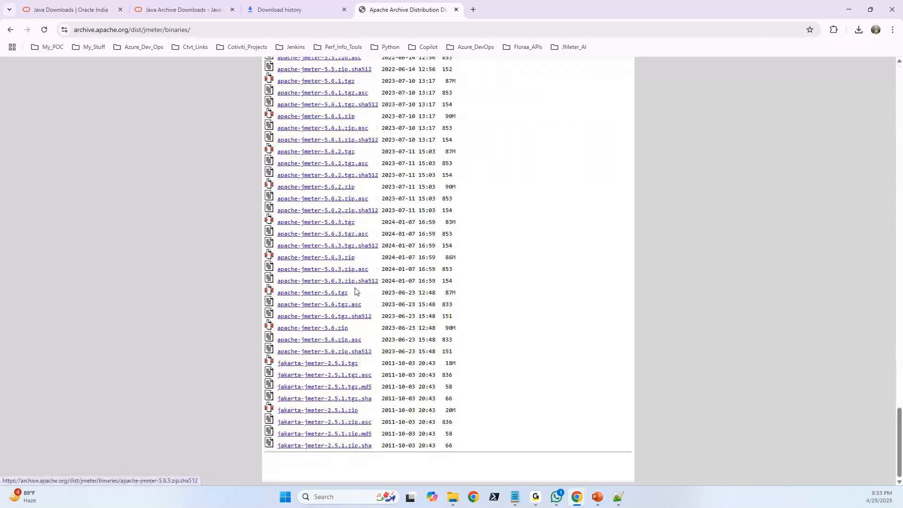
scroll(334, 273, up, 20)
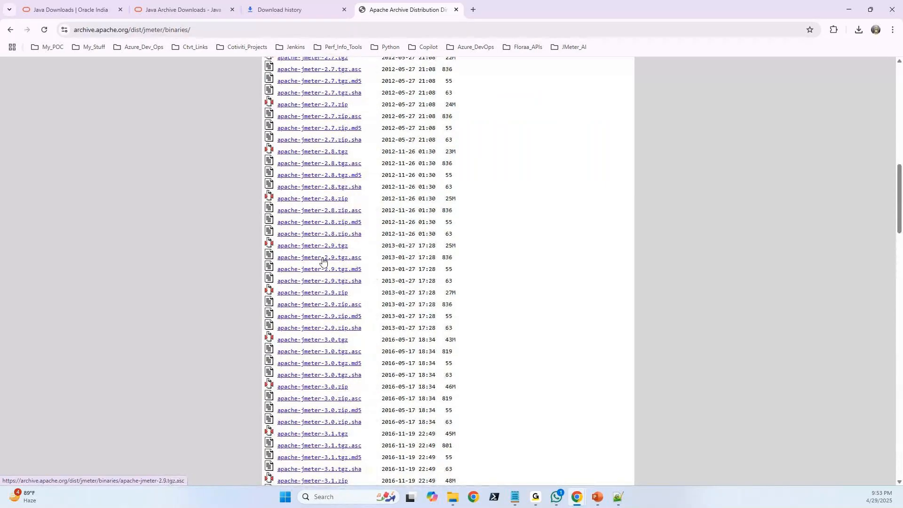
scroll(322, 255, up, 20)
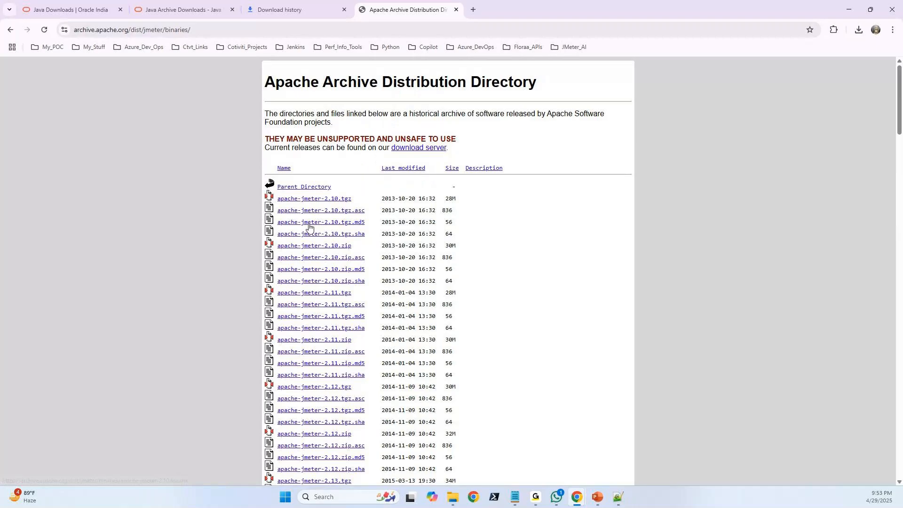
click(320, 6)
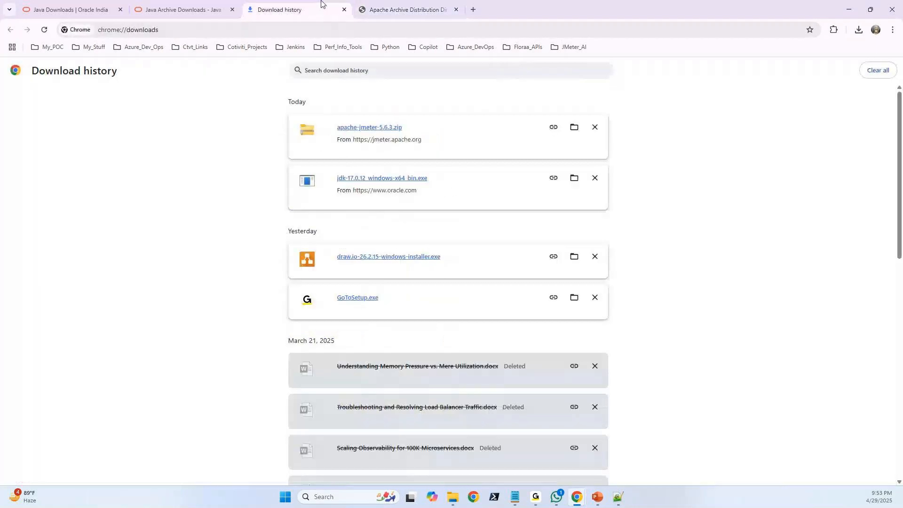
click(198, 3)
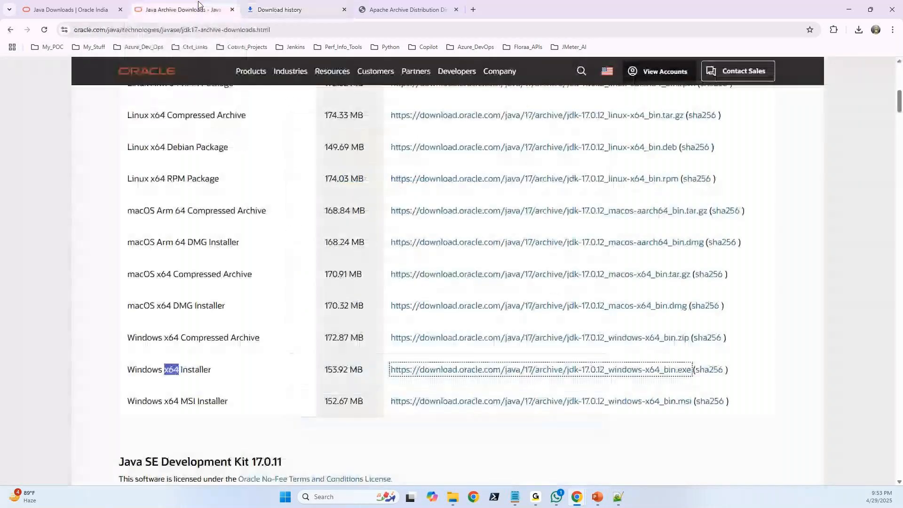
click(394, 6)
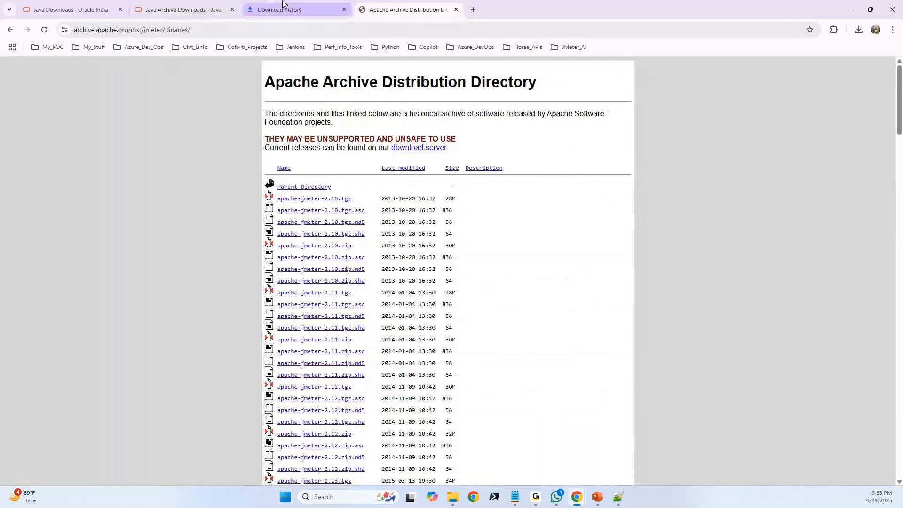
click(285, 5)
Open the inner apache-jmeter-5.6.3 folder in a maximized File Explorer window and reverse its date-modified sorting to list folders first.
mouse_move(455, 503)
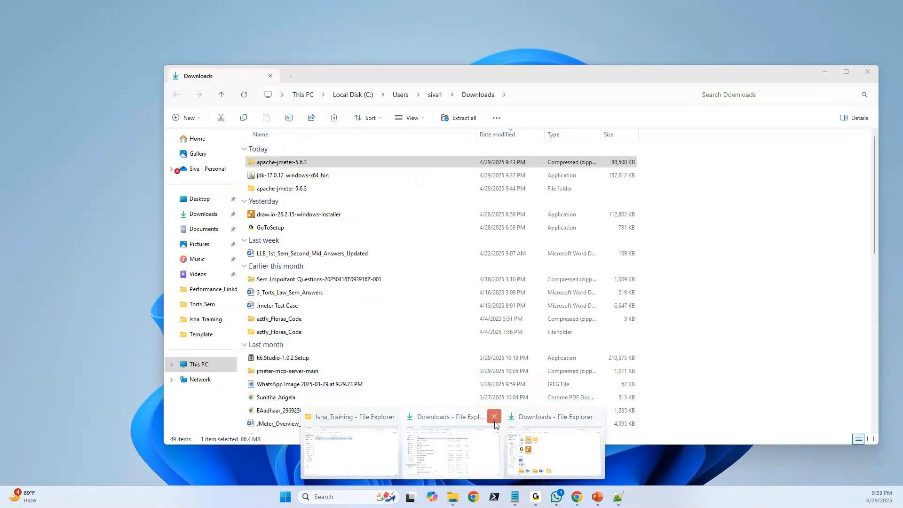
click(555, 452)
double_click(399, 198)
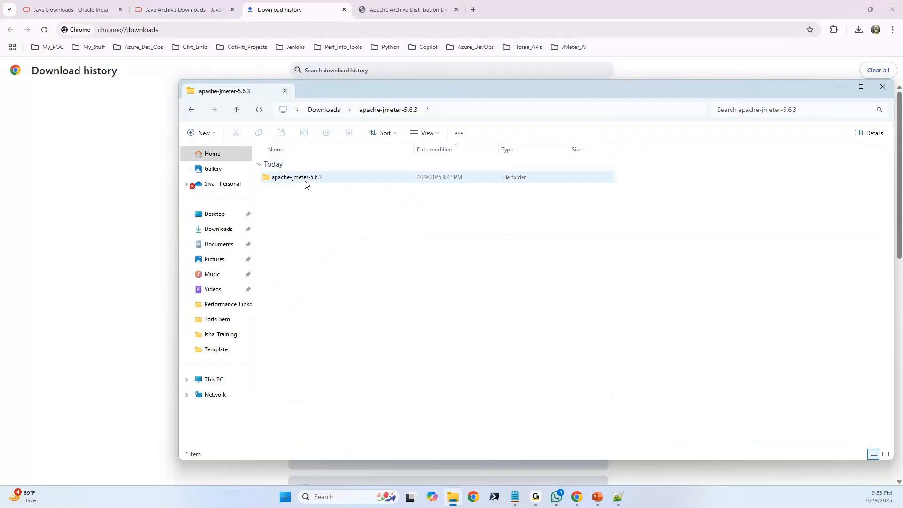
double_click(305, 184)
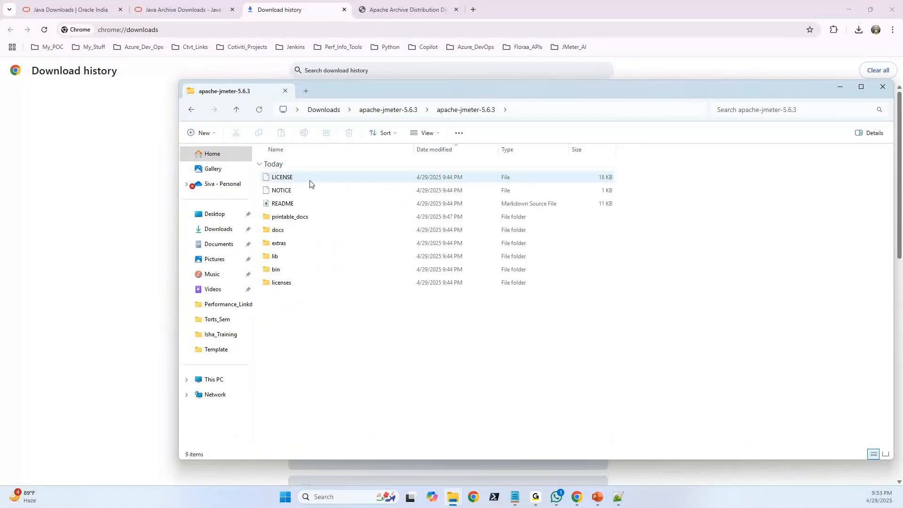
click(862, 86)
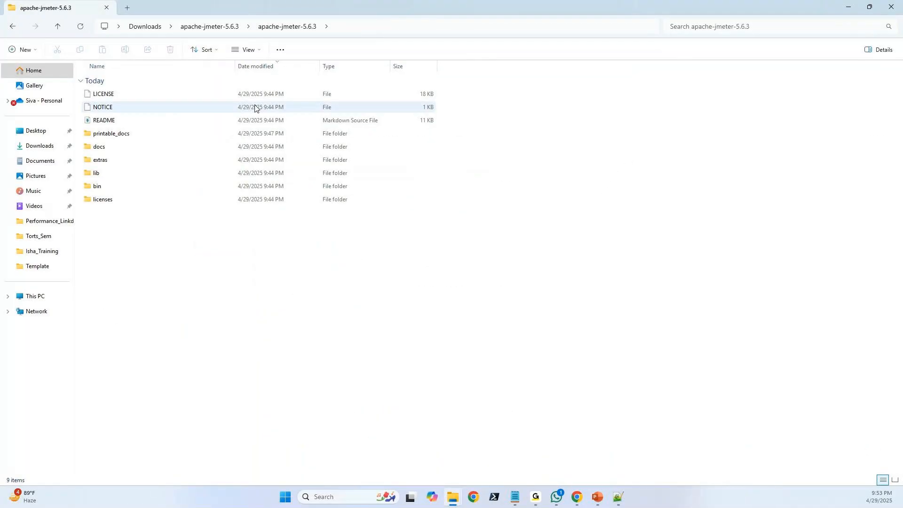
click(263, 70)
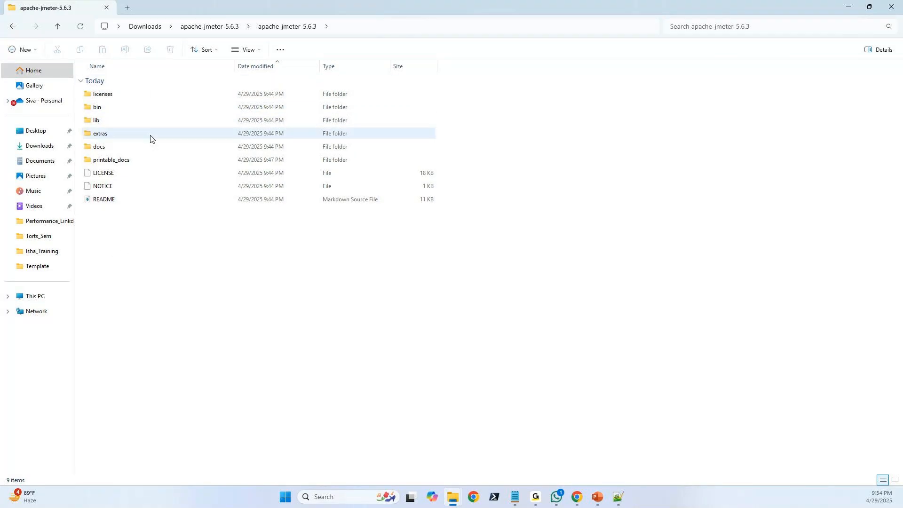
Open the licenses folder, look inside io.github.x-stream and its mxparser-1.2.2 subfolder, and return to licenses.
double_click(106, 94)
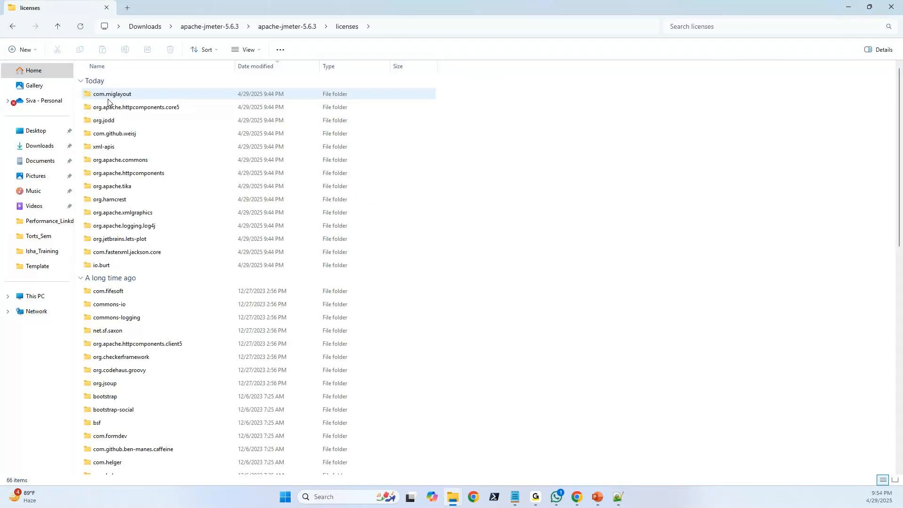
scroll(174, 204, down, 10)
double_click(149, 177)
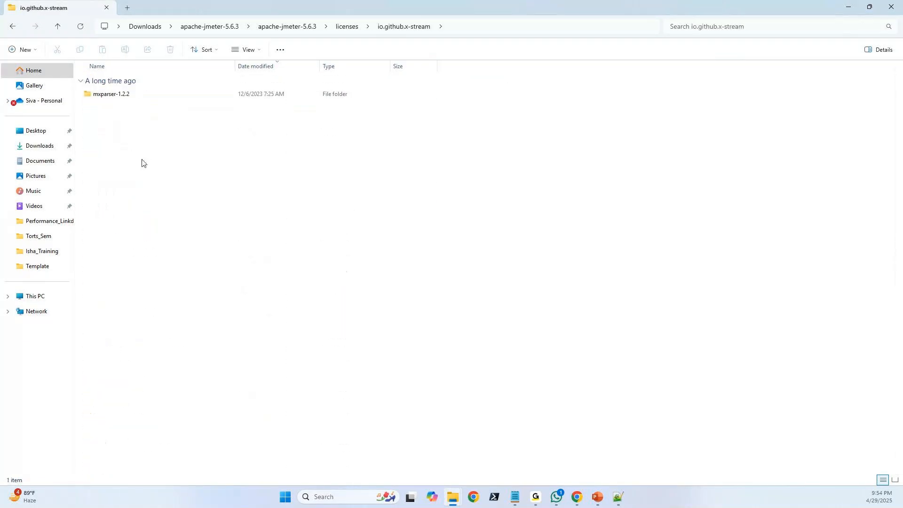
double_click(123, 97)
double_click(124, 94)
click(13, 27)
click(14, 28)
click(15, 29)
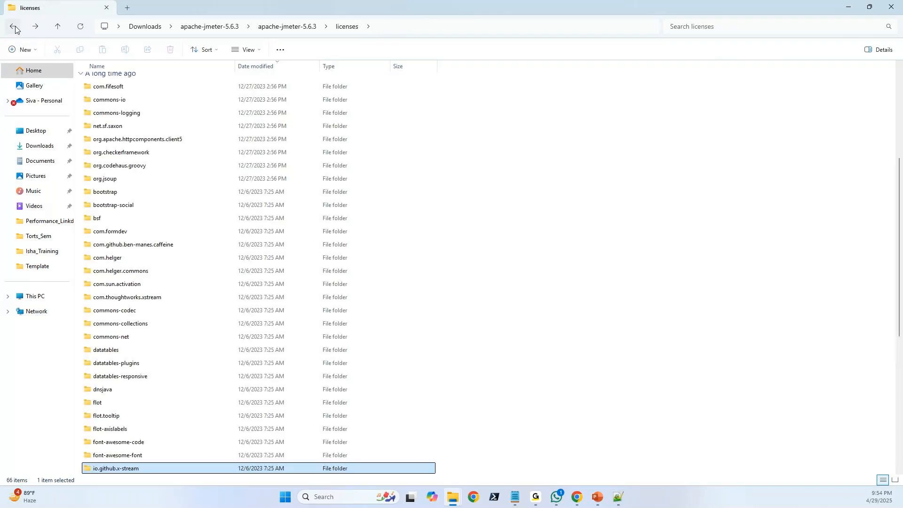
Open the LICENSE file from the ph-commons-10.2.5 folder under com.helger.commons in Notepad.
click(121, 272)
double_click(121, 272)
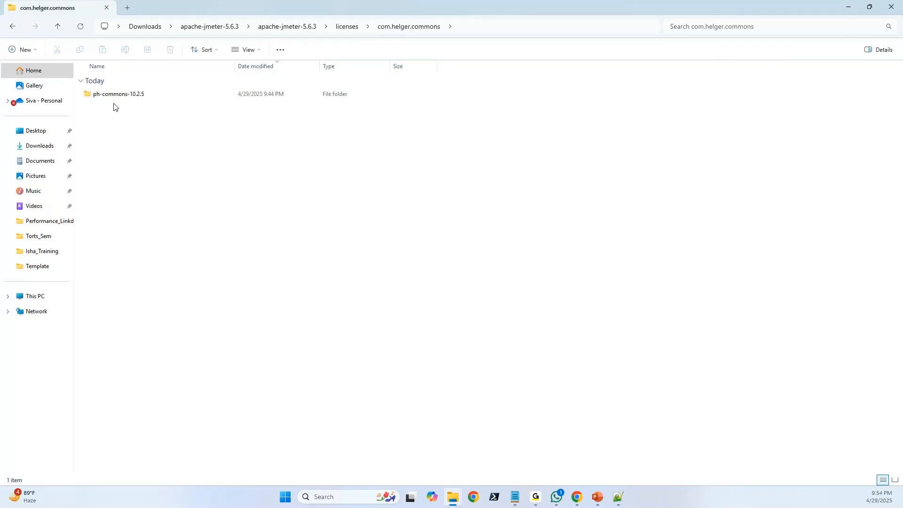
double_click(114, 94)
click(107, 96)
right_click(107, 96)
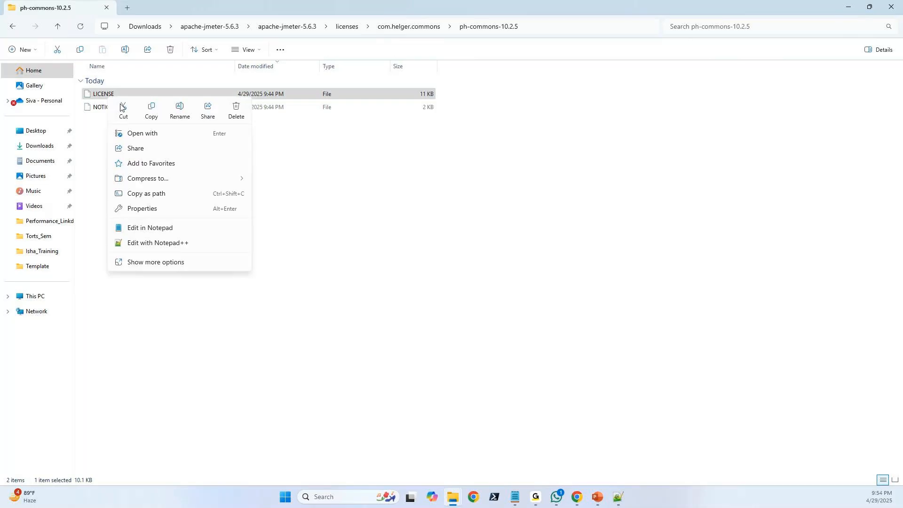
click(150, 228)
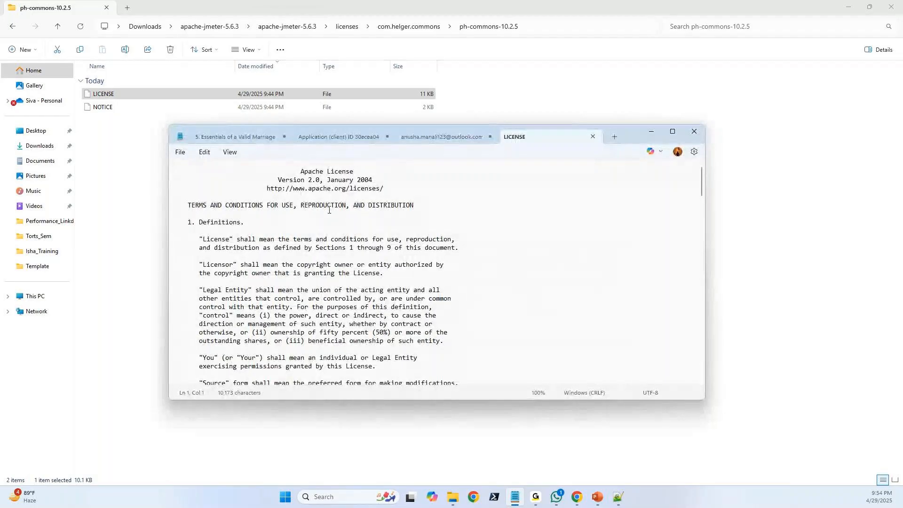
Read through the Apache License text to its end and close Notepad.
scroll(305, 214, down, 2)
scroll(296, 216, down, 12)
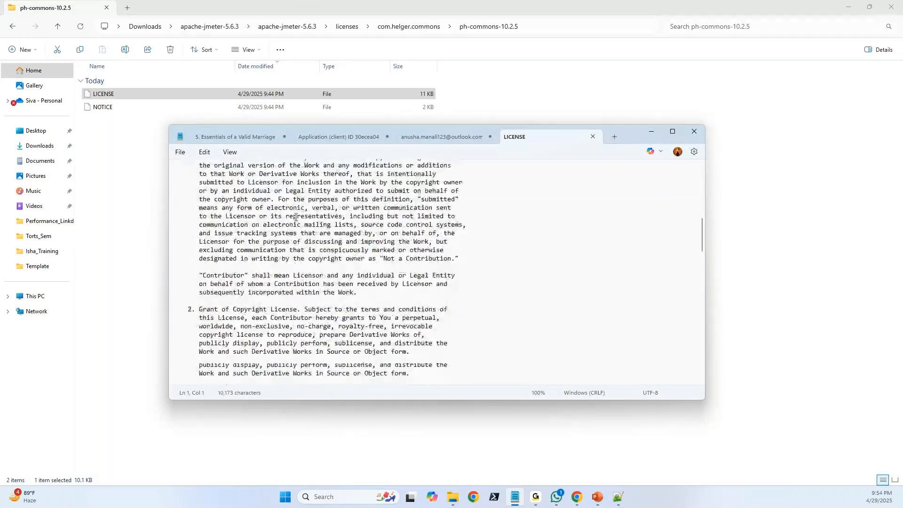
scroll(295, 217, down, 10)
scroll(295, 216, down, 20)
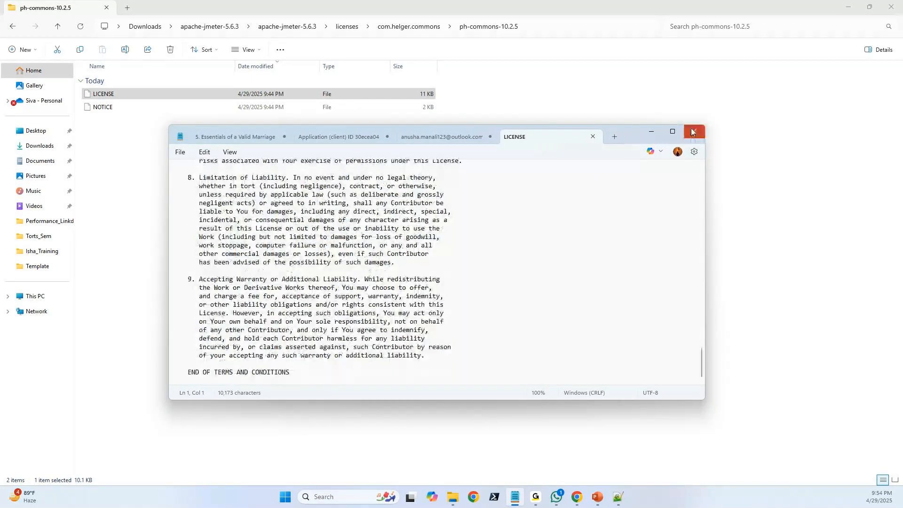
click(693, 133)
Return to the licenses folder and look through the remaining library folders.
key(alt+Up)
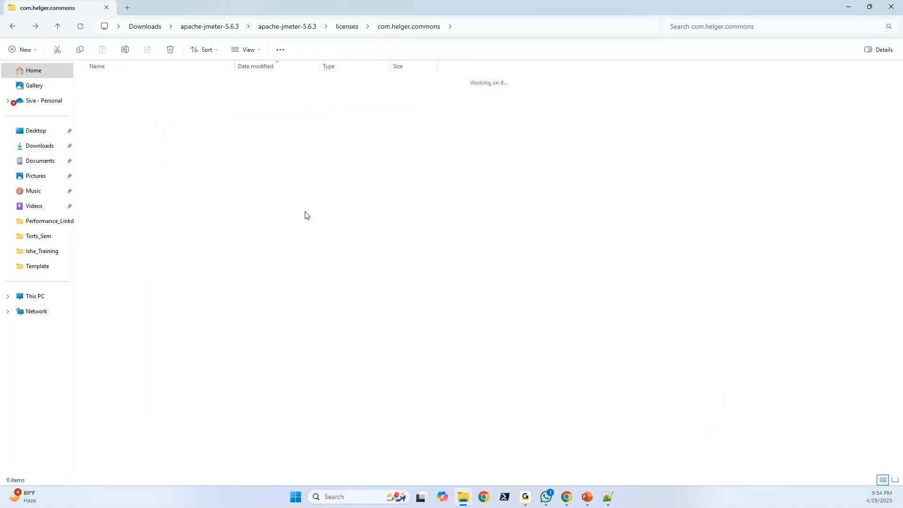
key(alt+Up)
scroll(211, 277, down, 10)
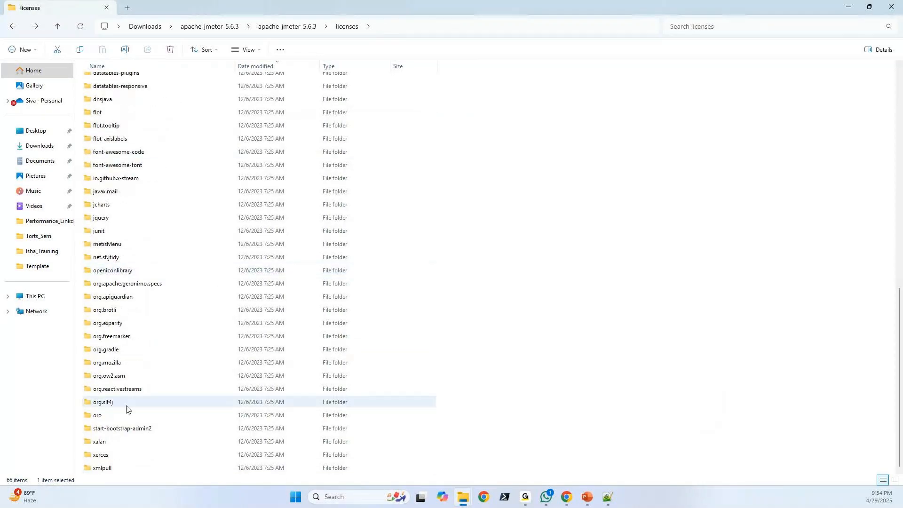
Return to the inner apache-jmeter-5.6.3 folder, open its lib folder and look through the jar files.
key(alt+Up)
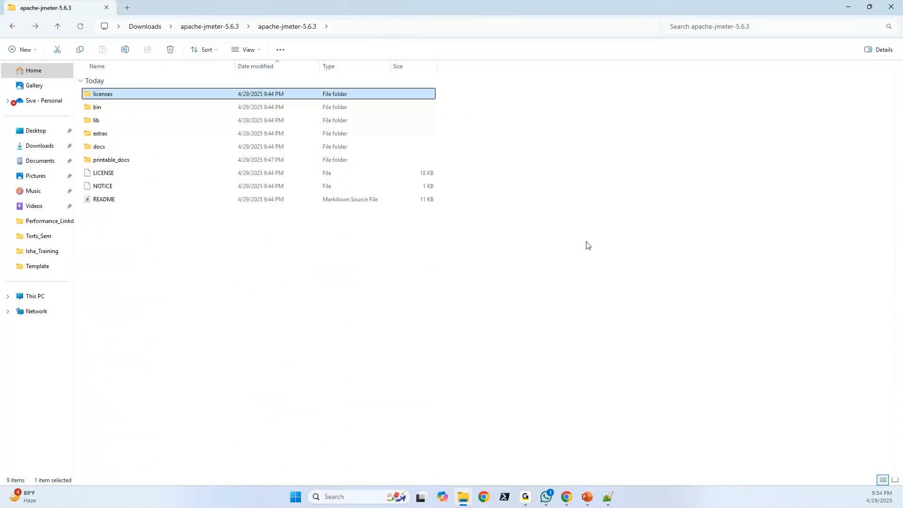
click(102, 111)
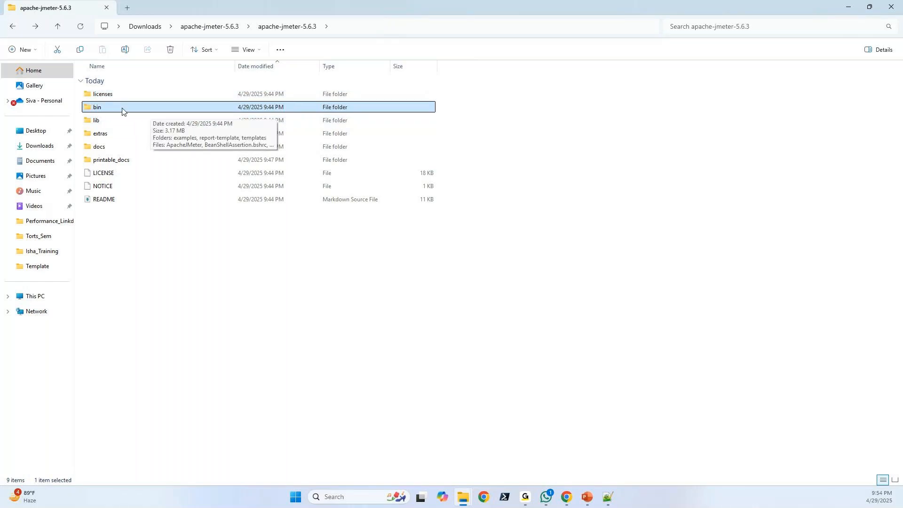
click(103, 123)
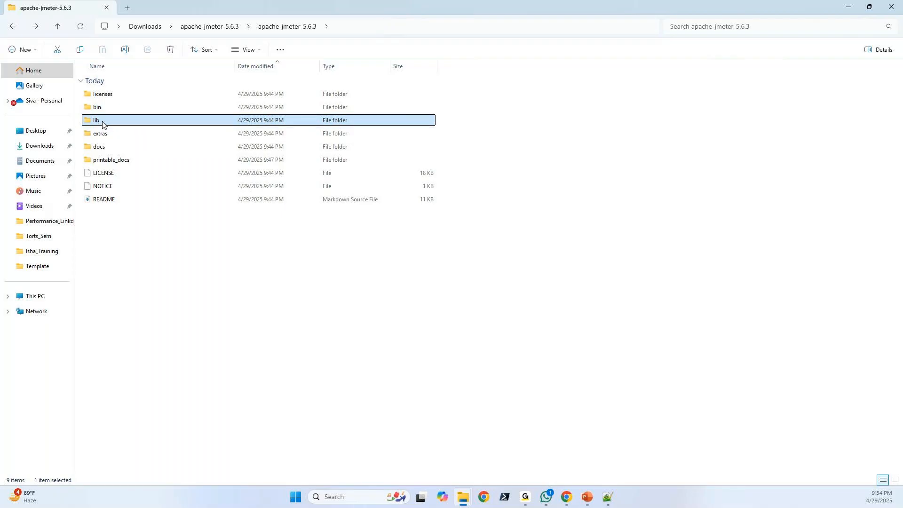
double_click(103, 121)
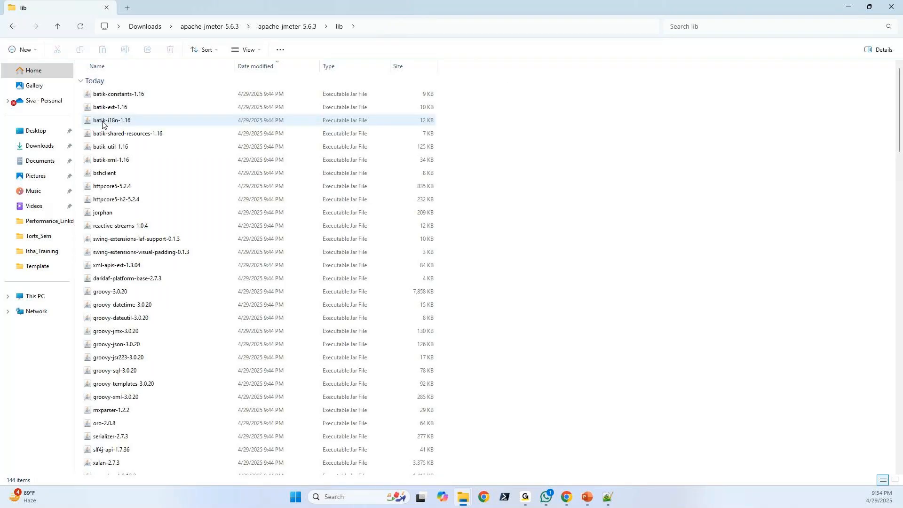
scroll(103, 123, down, 15)
scroll(112, 128, down, 8)
scroll(111, 128, down, 7)
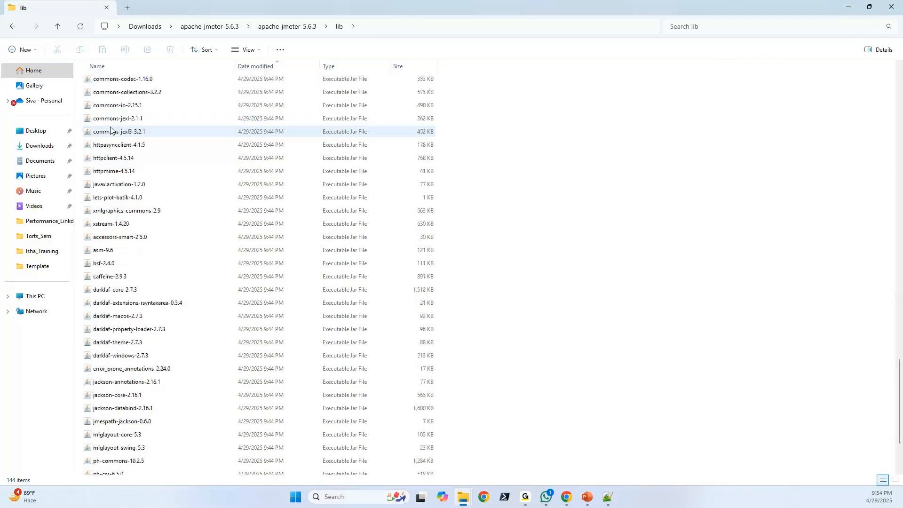
scroll(110, 128, up, 20)
scroll(110, 127, up, 13)
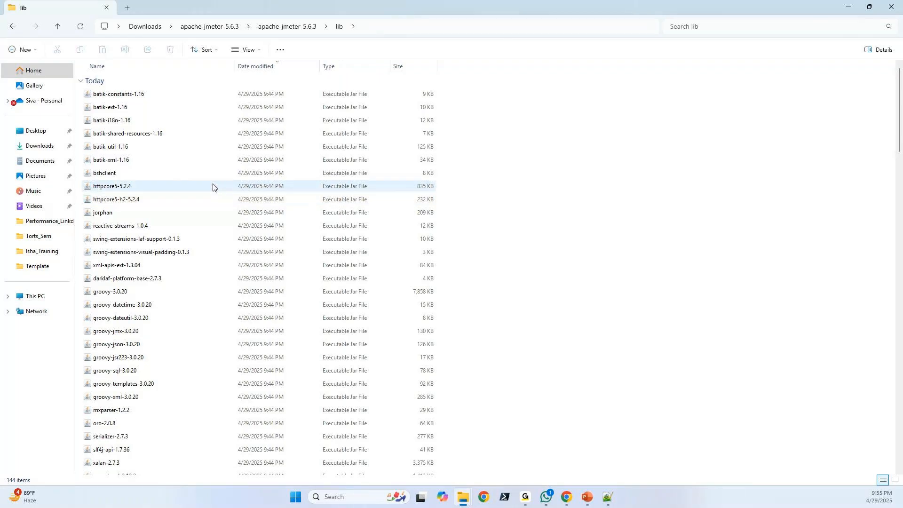
scroll(212, 187, down, 16)
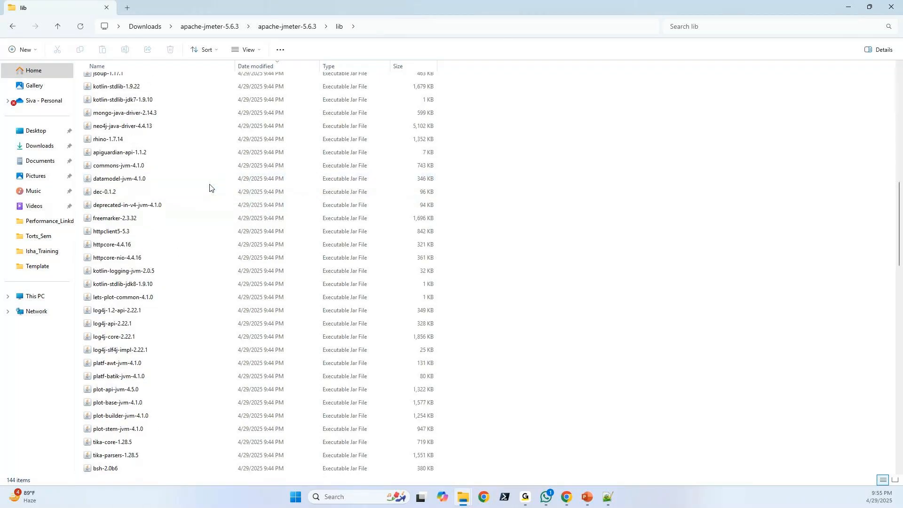
scroll(211, 187, down, 14)
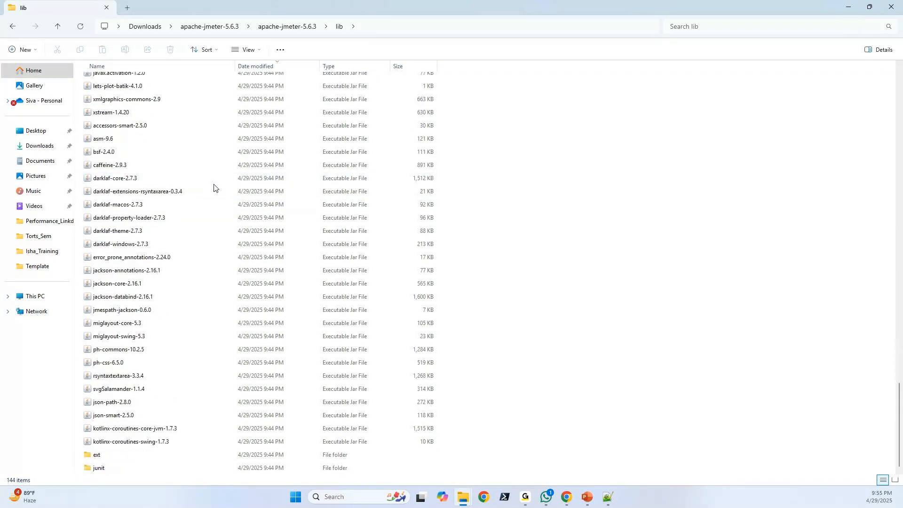
scroll(213, 188, up, 20)
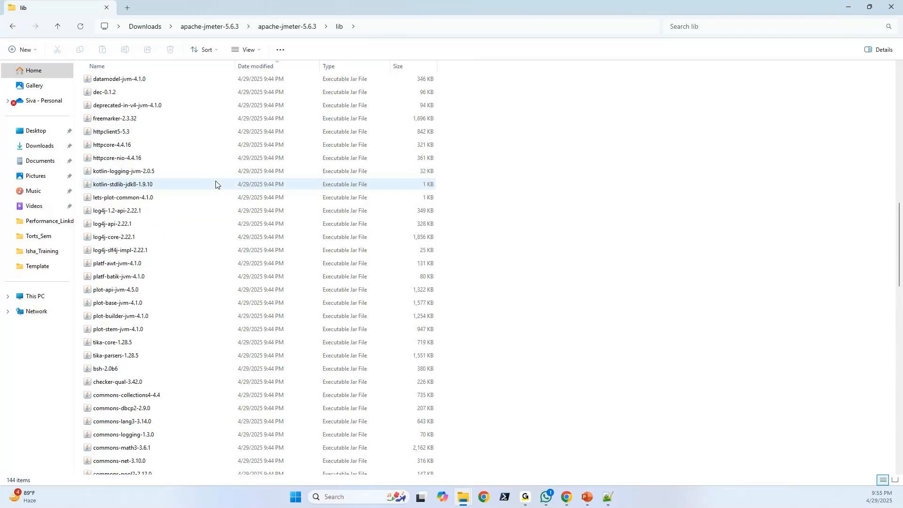
Examine individual jars in lib, including httpclient5-5.3, httpcore-4.4.16, httpcore-nio-4.4.16 and caffeine-2.9.3.
click(106, 132)
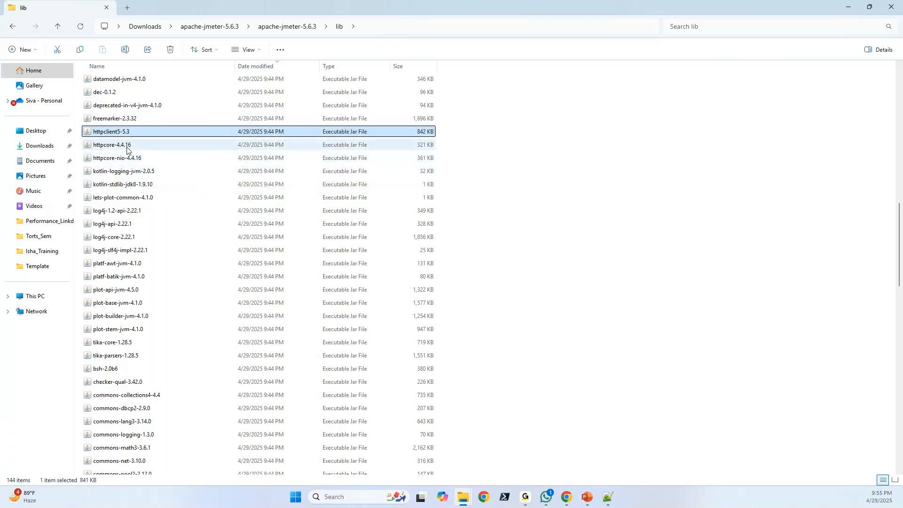
click(127, 148)
click(131, 157)
scroll(168, 174, up, 5)
scroll(459, 170, down, 20)
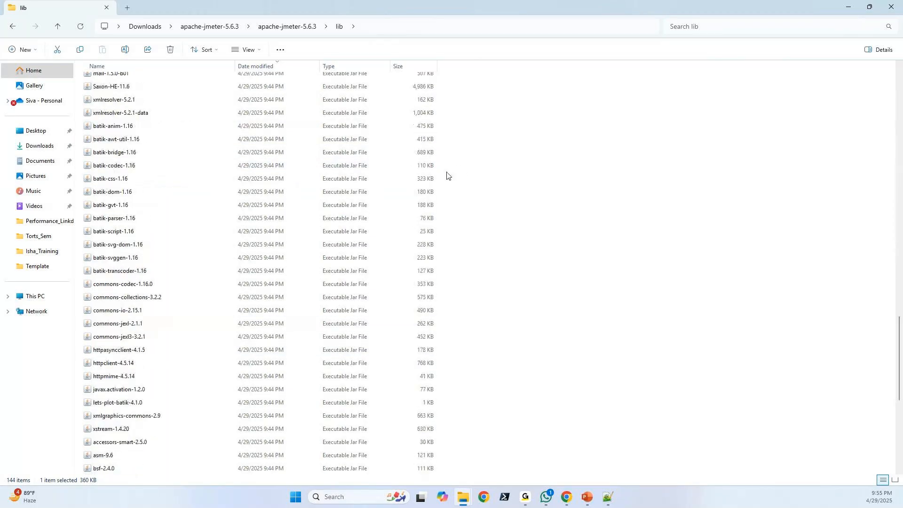
scroll(240, 297, down, 1)
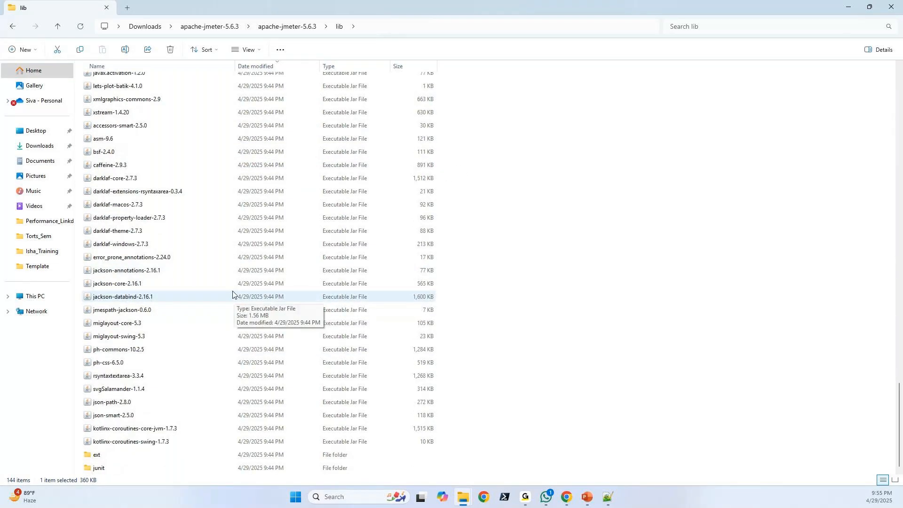
click(107, 165)
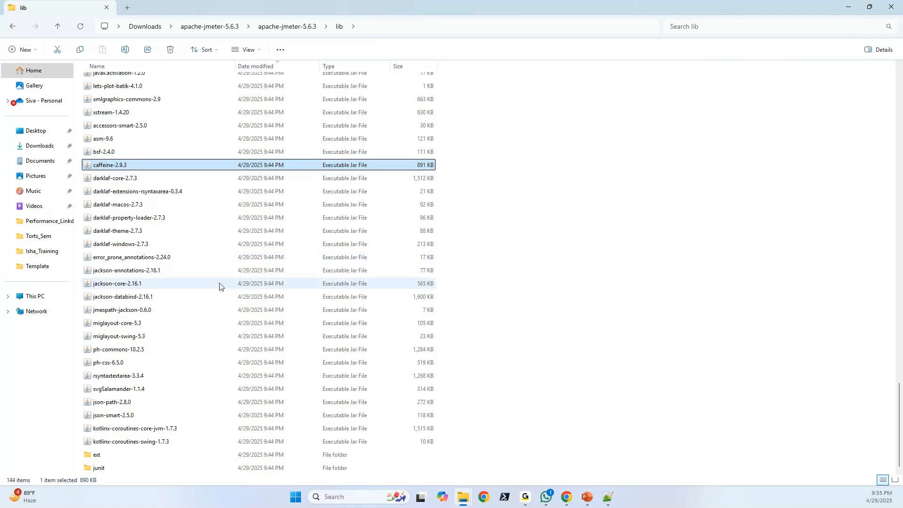
scroll(220, 285, up, 3)
scroll(220, 285, up, 6)
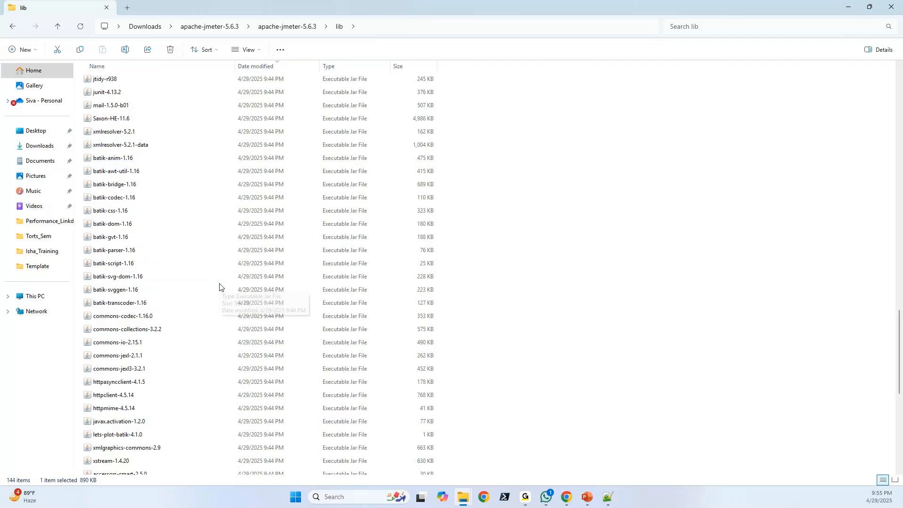
View the contents of lib's ext subfolder, then go back up to the inner apache-jmeter-5.6.3 folder.
double_click(155, 264)
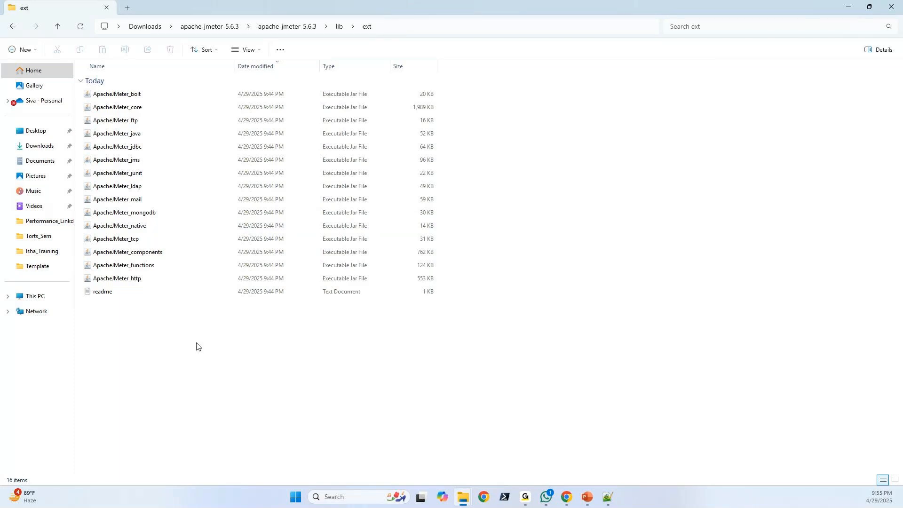
key(BackSpace)
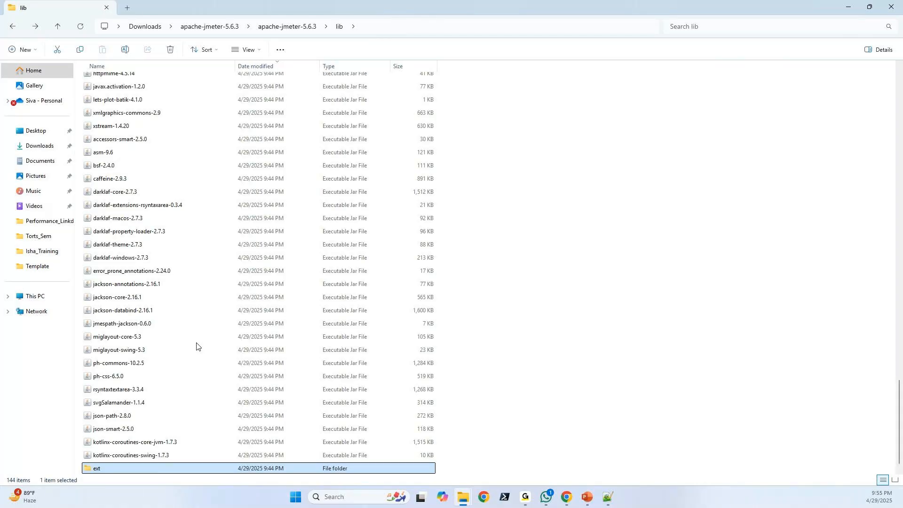
key(BackSpace)
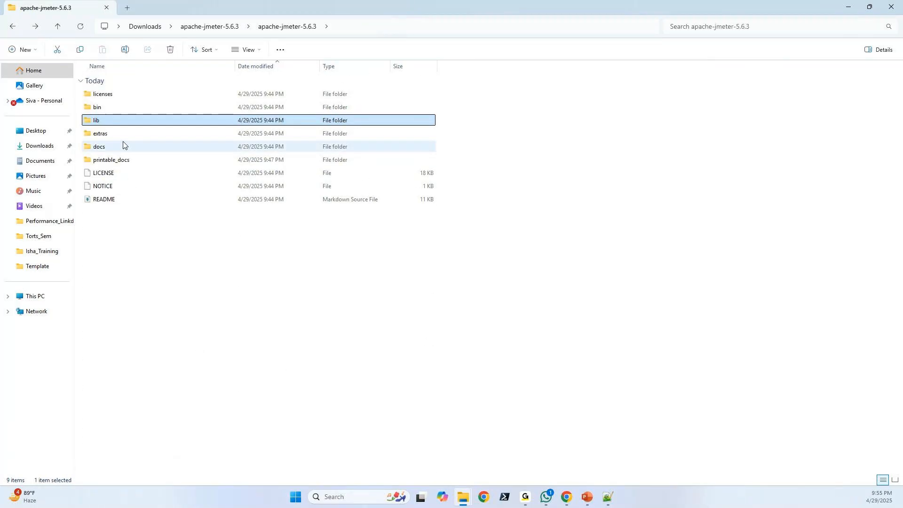
Open the extras folder, point out the proxycert command script and Test.jmx, and return to the parent folder.
double_click(100, 136)
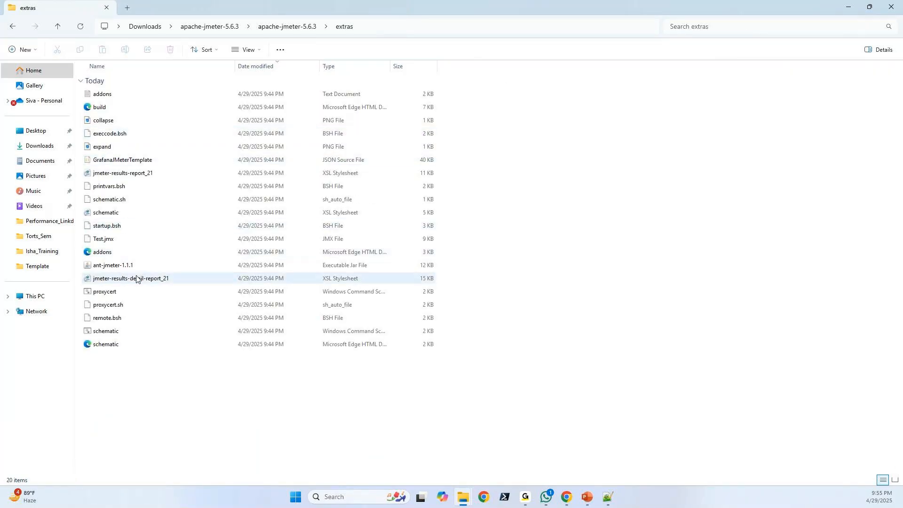
click(124, 296)
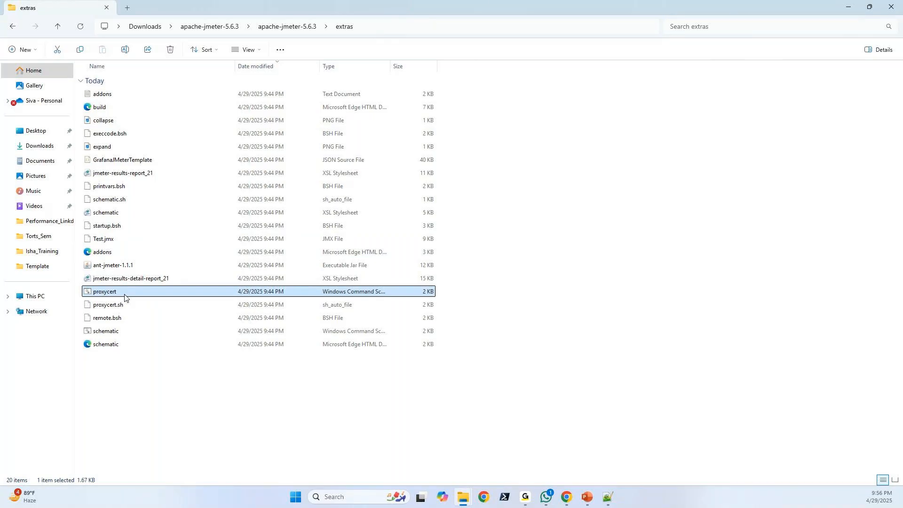
click(161, 245)
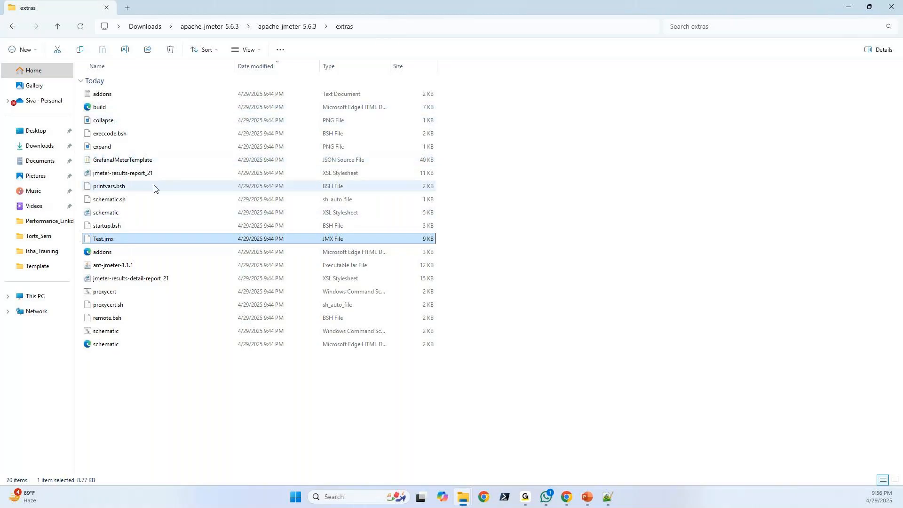
key(BackSpace)
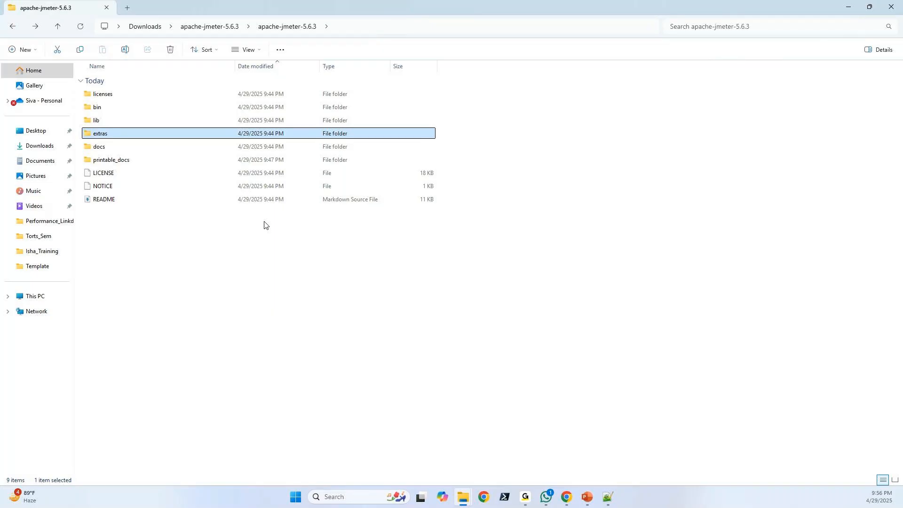
Briefly revisit the licenses and extras folders, returning to the inner apache-jmeter-5.6.3 folder after each.
double_click(115, 97)
click(13, 26)
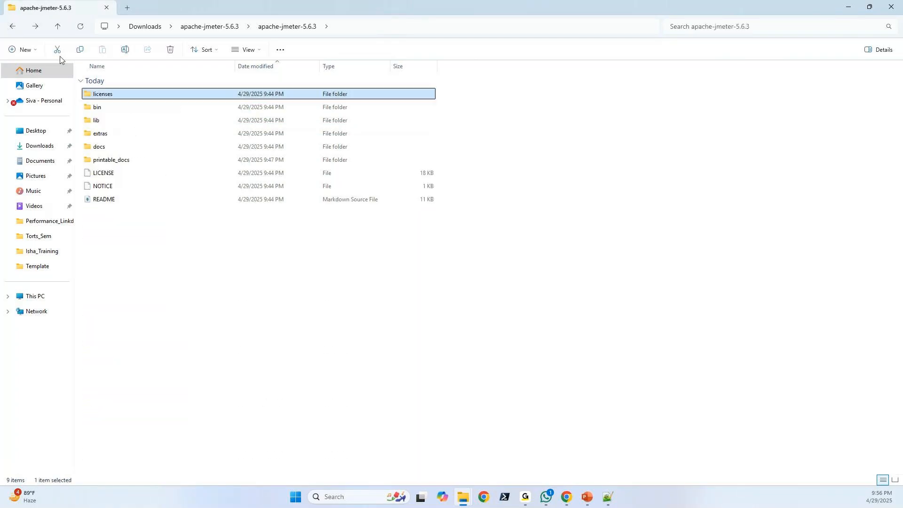
double_click(131, 135)
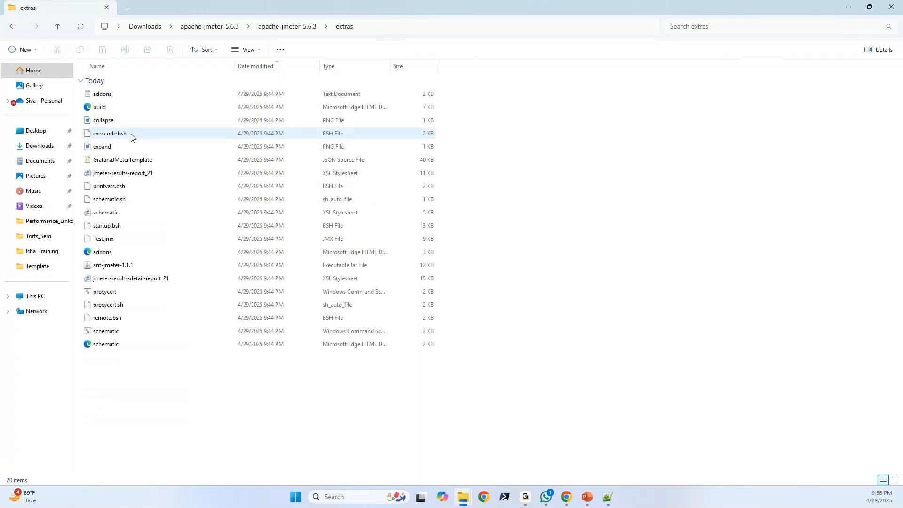
click(13, 26)
Open the docs folder and go into its images subfolder.
double_click(96, 147)
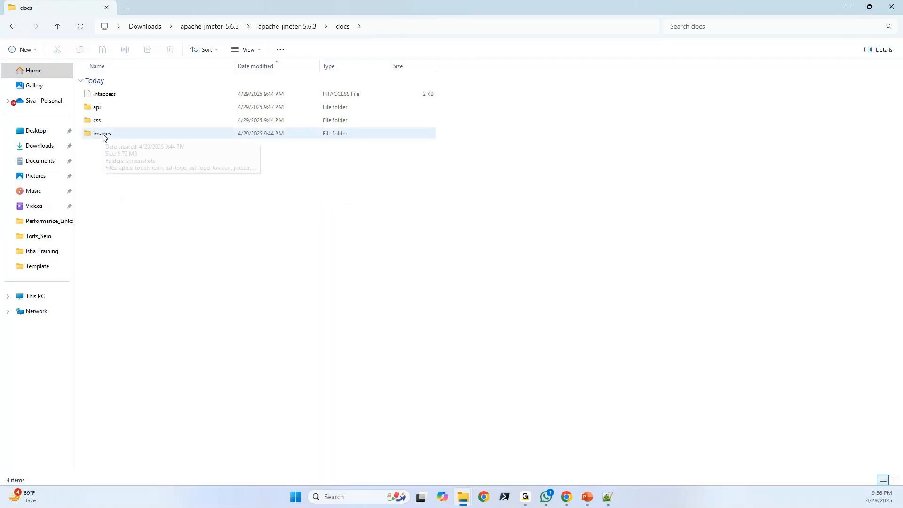
click(103, 136)
double_click(103, 136)
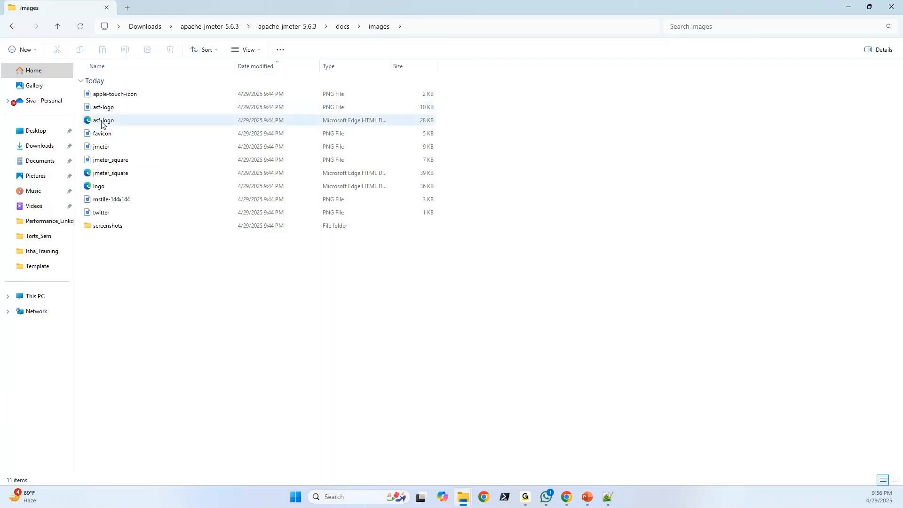
Open the SVG version of asf-logo, always using Microsoft Edge for .svg files, and view the whole logo at 25% zoom.
double_click(102, 122)
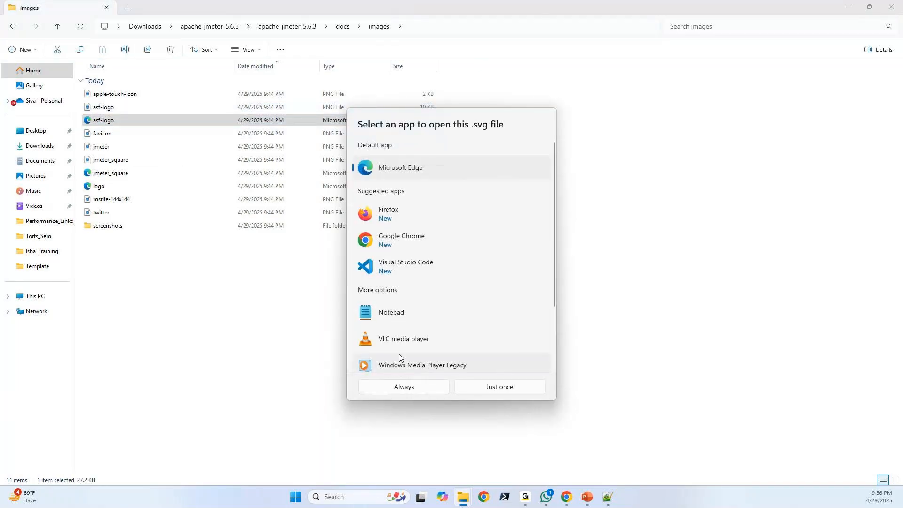
click(399, 387)
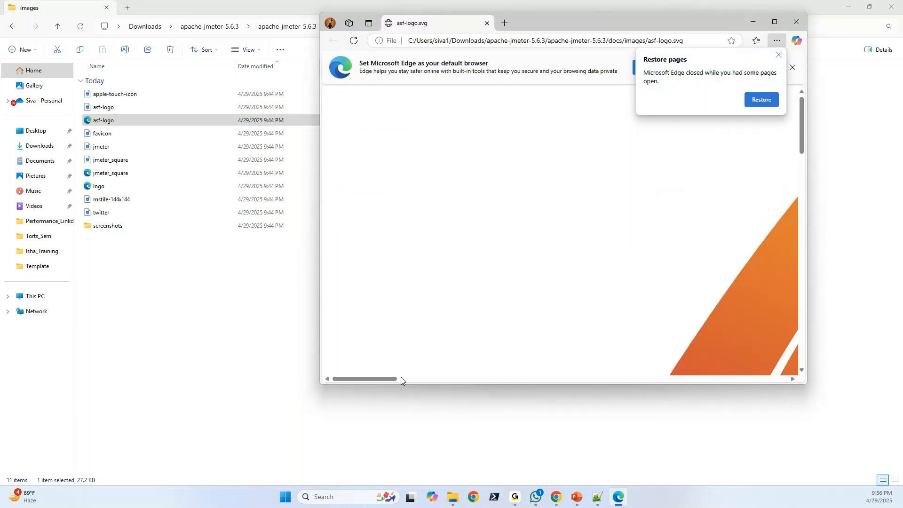
drag(401, 381, 454, 382)
click(775, 22)
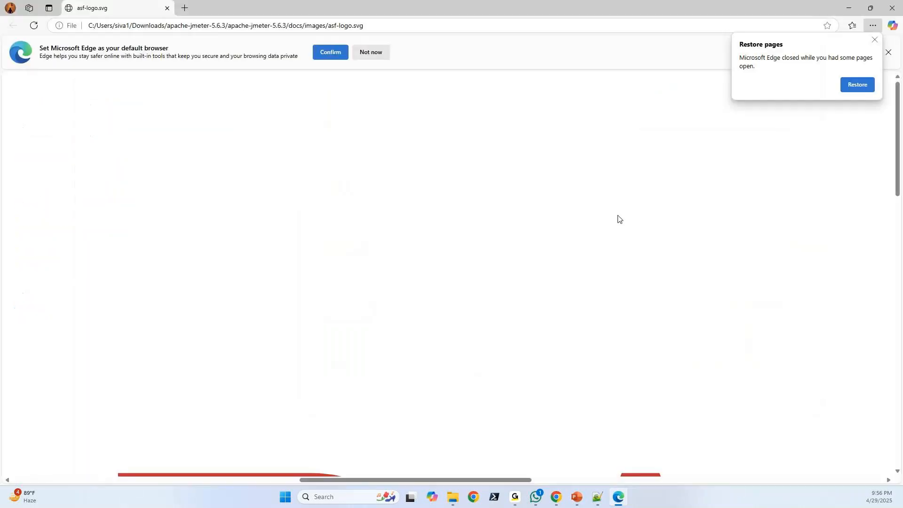
scroll(618, 219, down, 10)
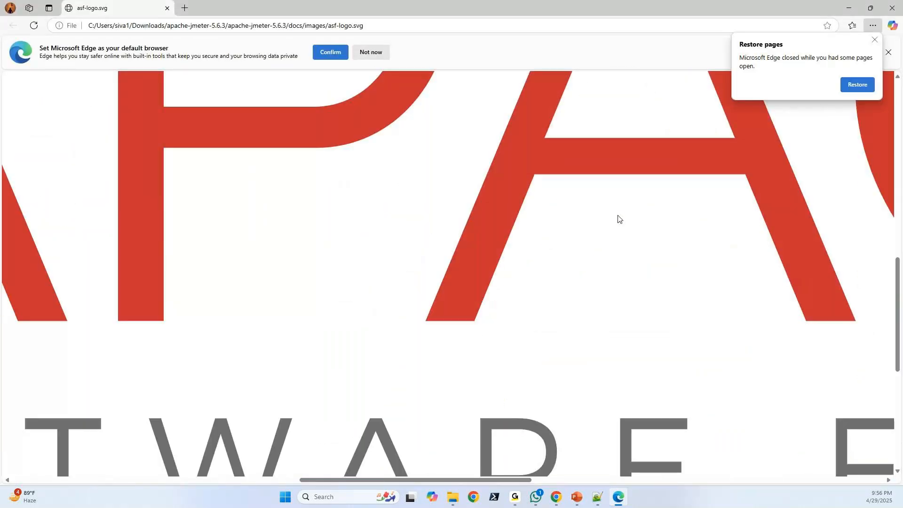
ctrl+scroll(530, 238, down, 7)
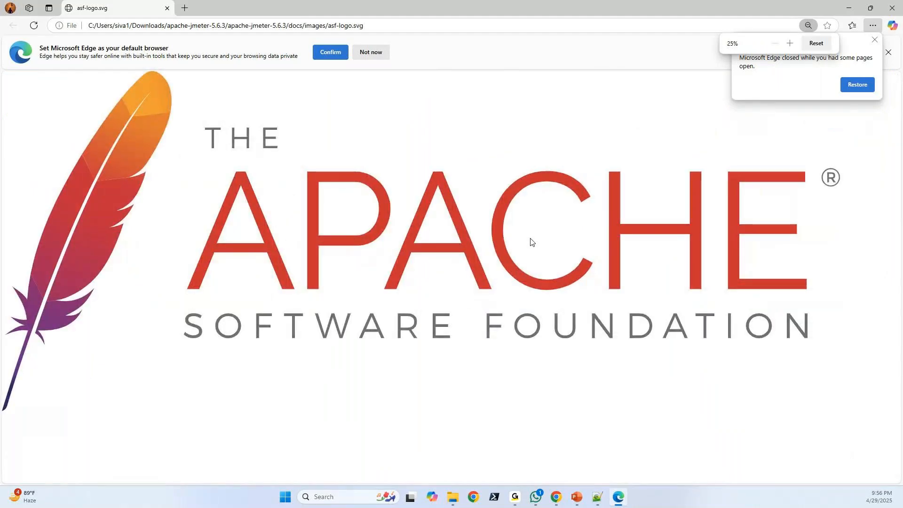
Close Microsoft Edge and go back from docs/images to the inner apache-jmeter-5.6.3 folder.
click(893, 8)
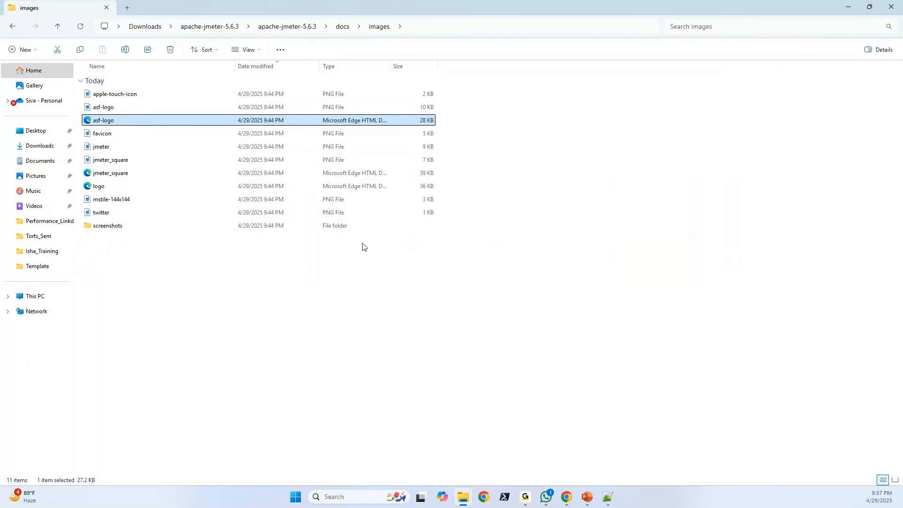
key(alt+Left)
key(alt+Left)
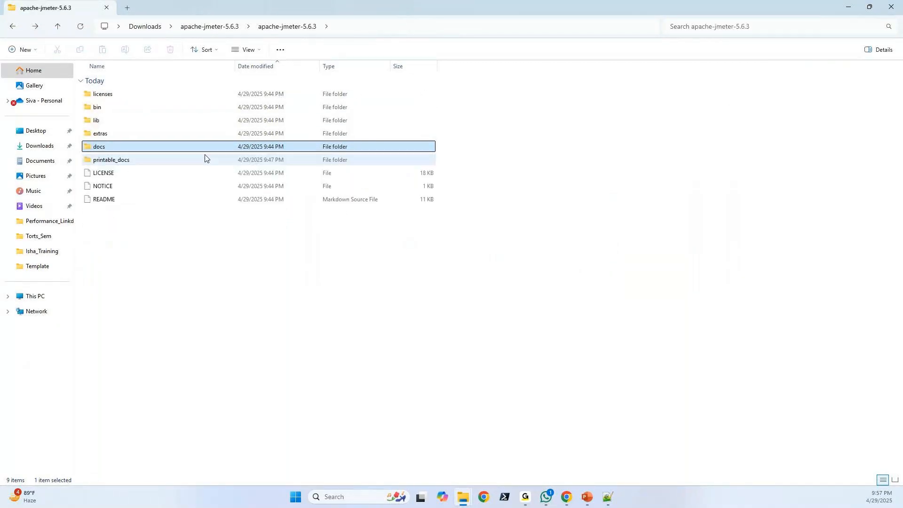
Open the building page from the printable_docs folder in Chrome and read through its build and contribution instructions.
double_click(111, 161)
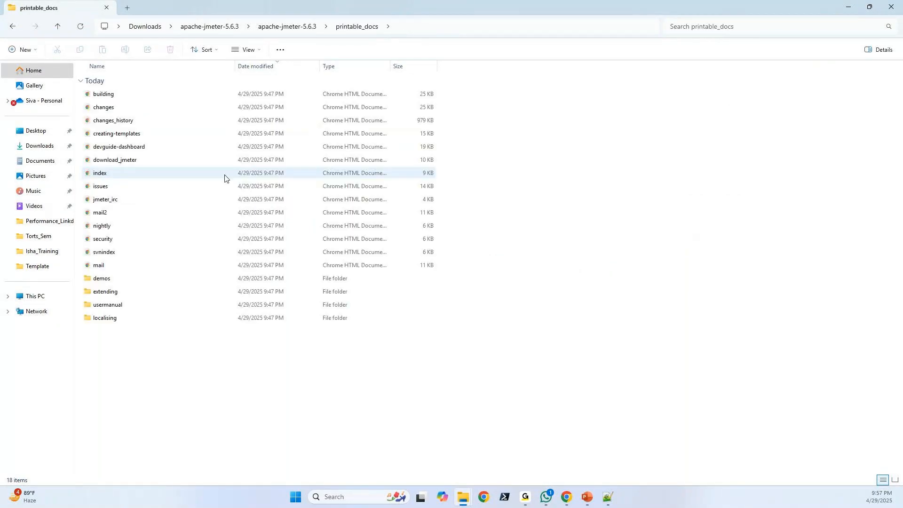
double_click(121, 97)
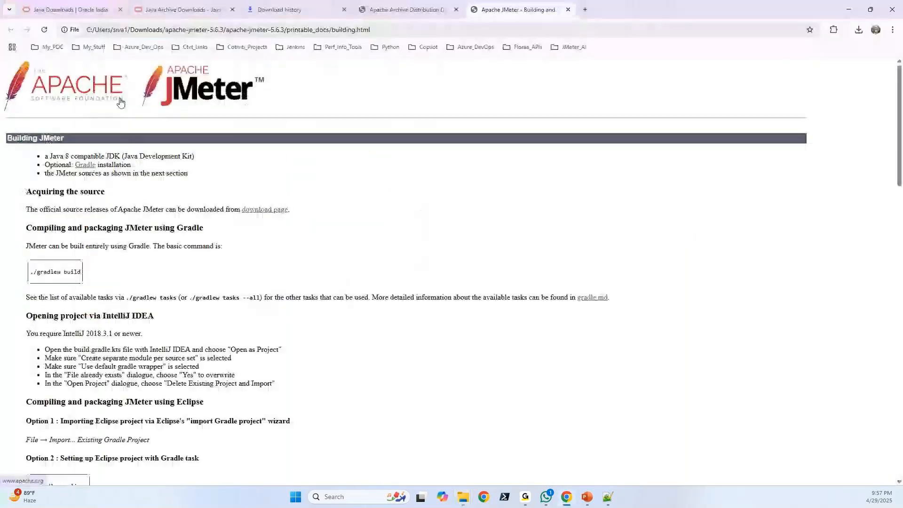
scroll(205, 256, down, 14)
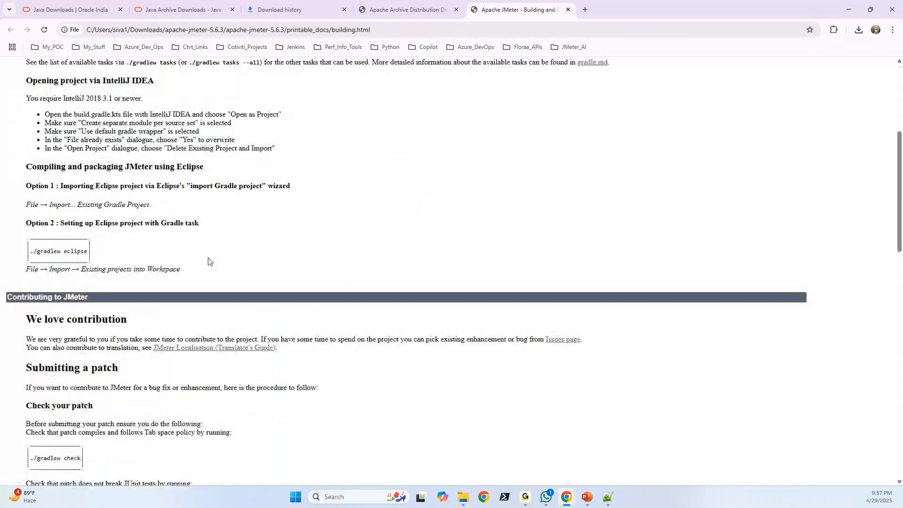
Read the building page through to its automated builds and add-ons sections, close it, and minimise Chrome.
scroll(201, 250, down, 5)
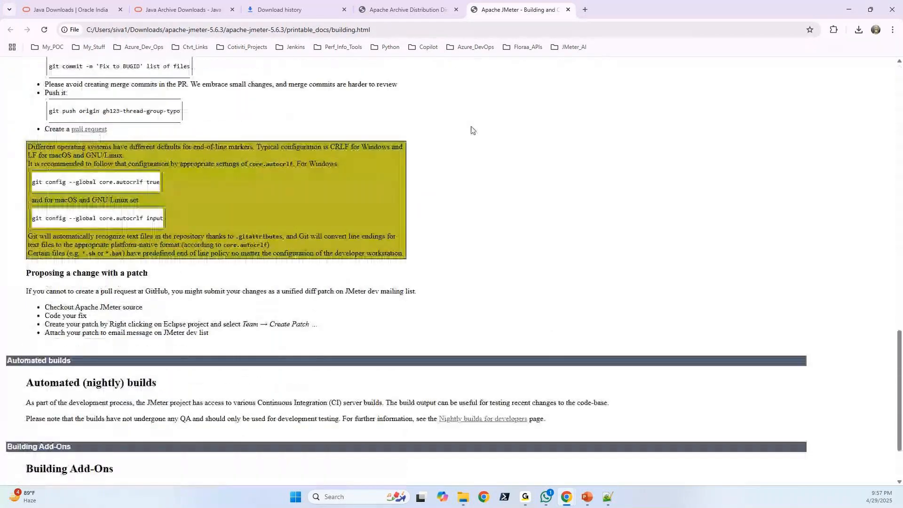
click(568, 9)
click(849, 9)
Open the mail2 page from the printable_docs folder, read through the JMeter mailing lists, and close it.
double_click(100, 213)
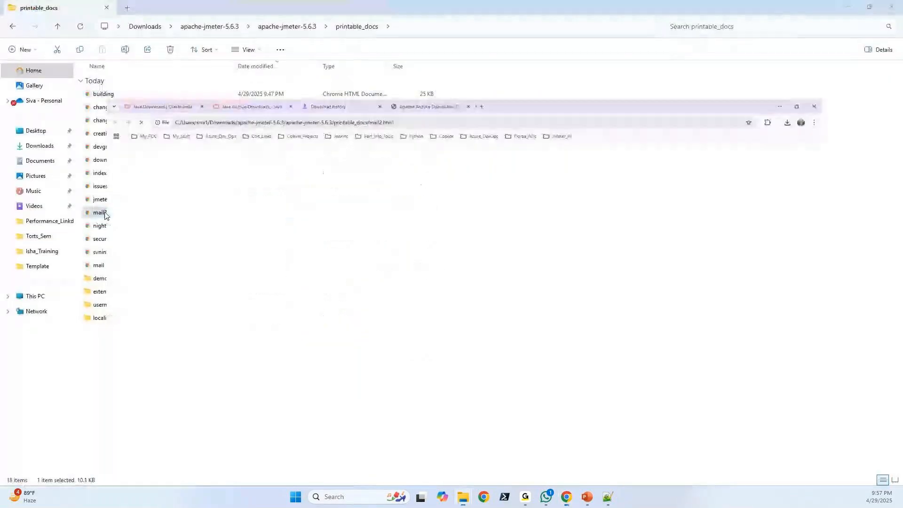
scroll(169, 245, down, 7)
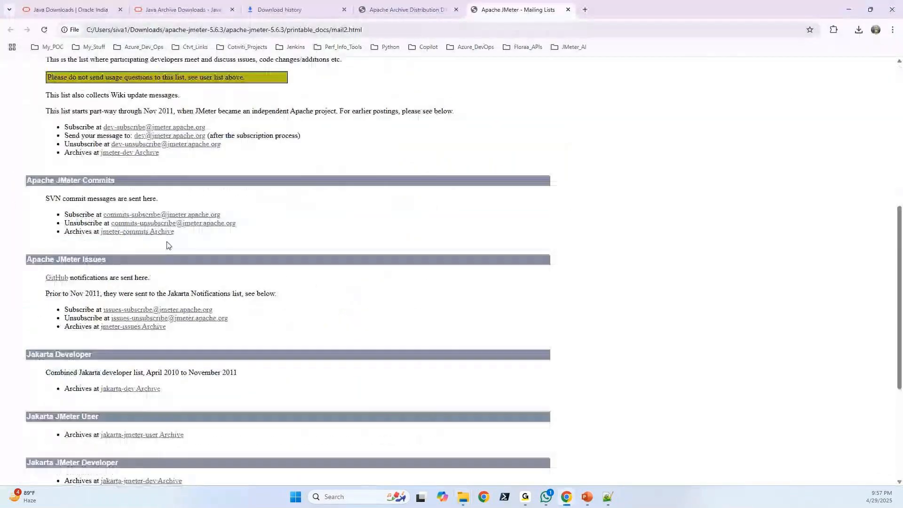
scroll(168, 245, up, 5)
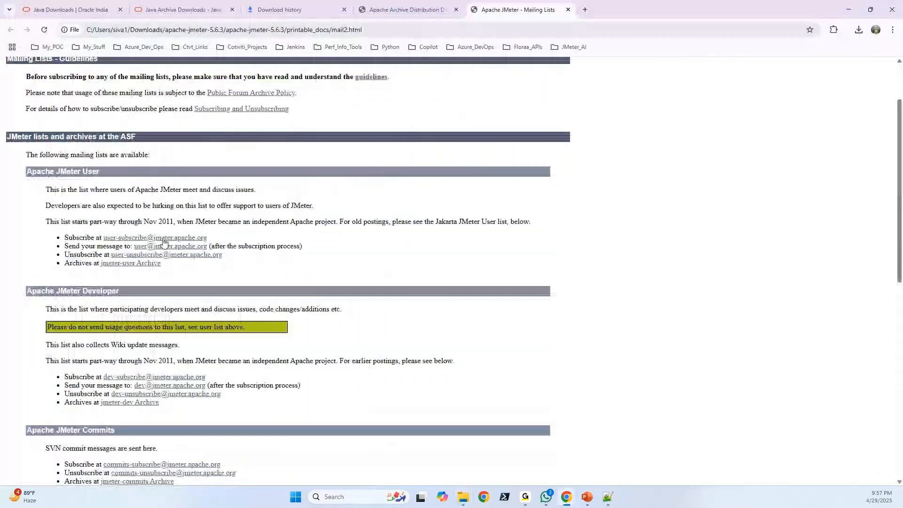
scroll(164, 244, up, 2)
click(569, 9)
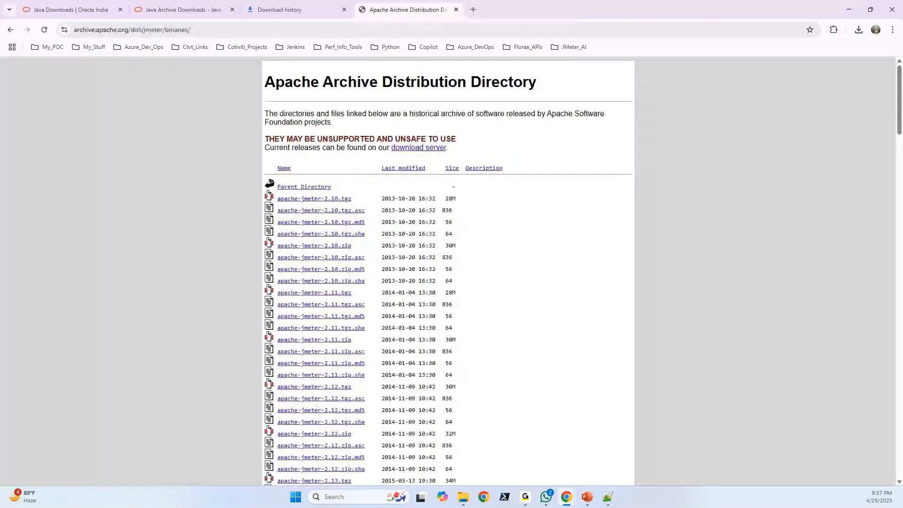
click(850, 13)
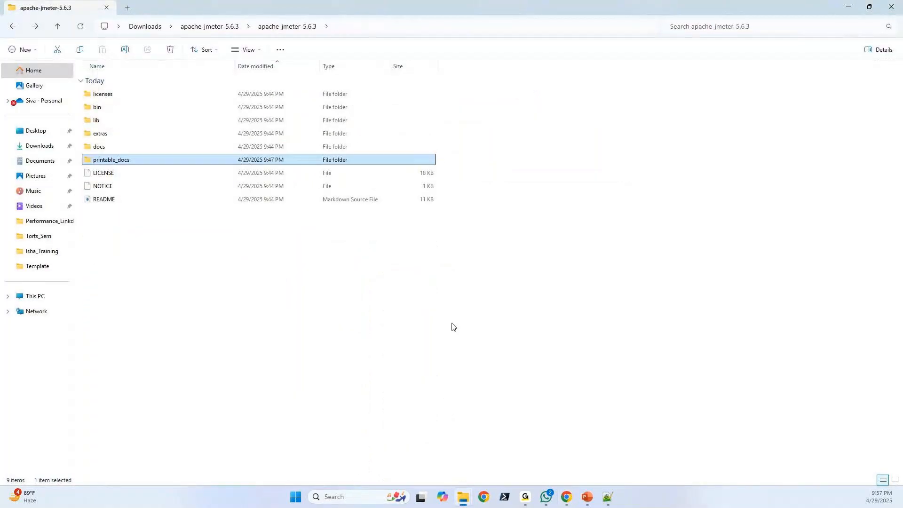
Review the contents of the inner apache-jmeter-5.6.3 folder: README, NOTICE, LICENSE, printable_docs, docs, extras, bin, lib and licenses.
click(102, 201)
click(108, 187)
click(108, 173)
click(107, 160)
click(100, 147)
click(99, 134)
click(98, 108)
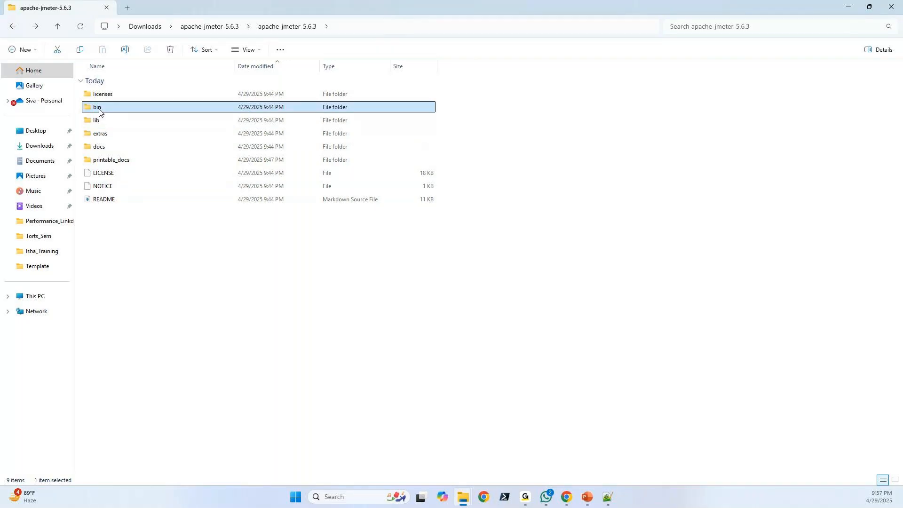
click(97, 121)
click(101, 95)
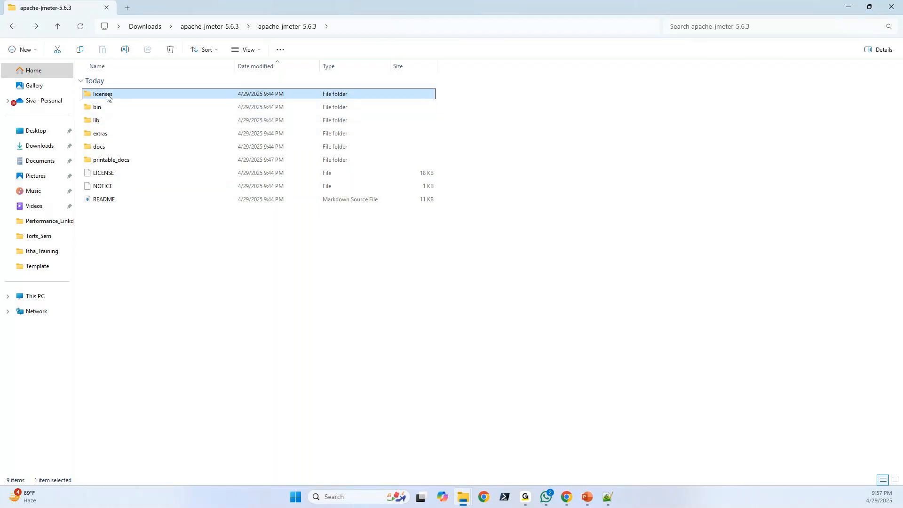
click(101, 134)
click(103, 174)
click(104, 199)
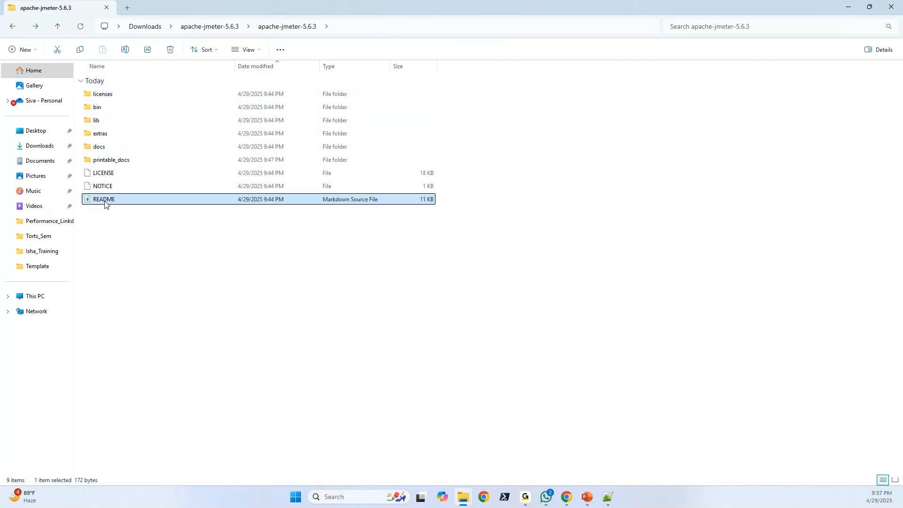
Open the bin folder and look through its files and subfolders.
double_click(100, 112)
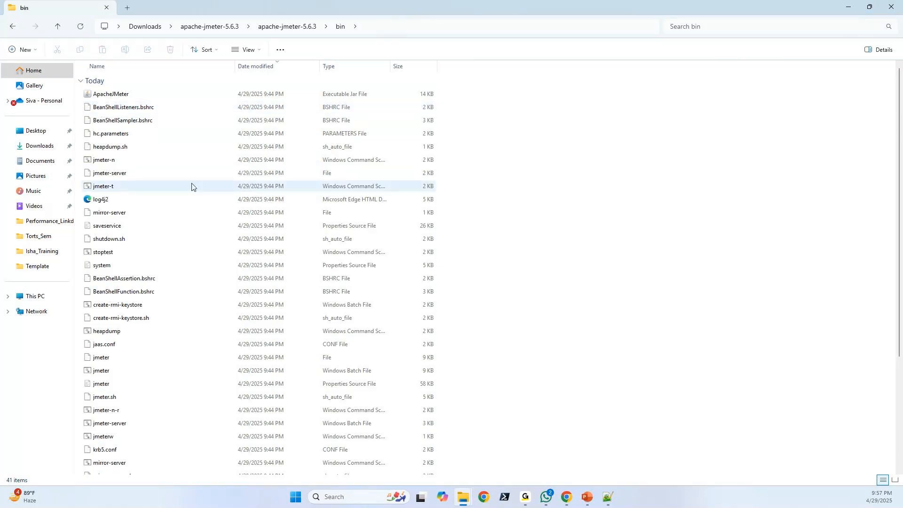
scroll(192, 186, down, 3)
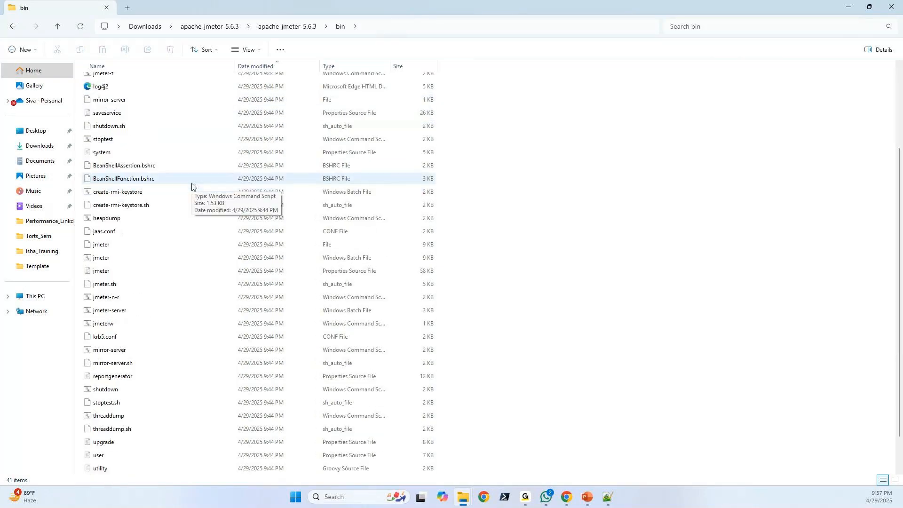
scroll(192, 186, up, 3)
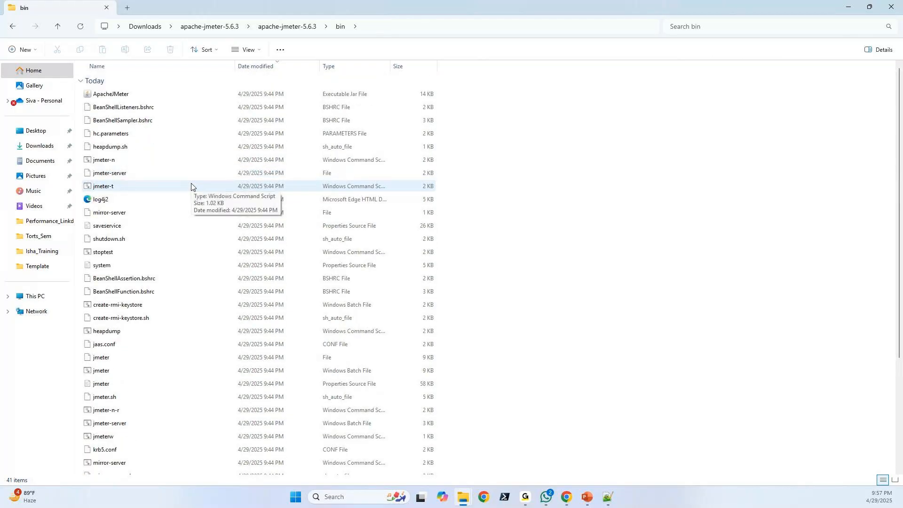
click(121, 123)
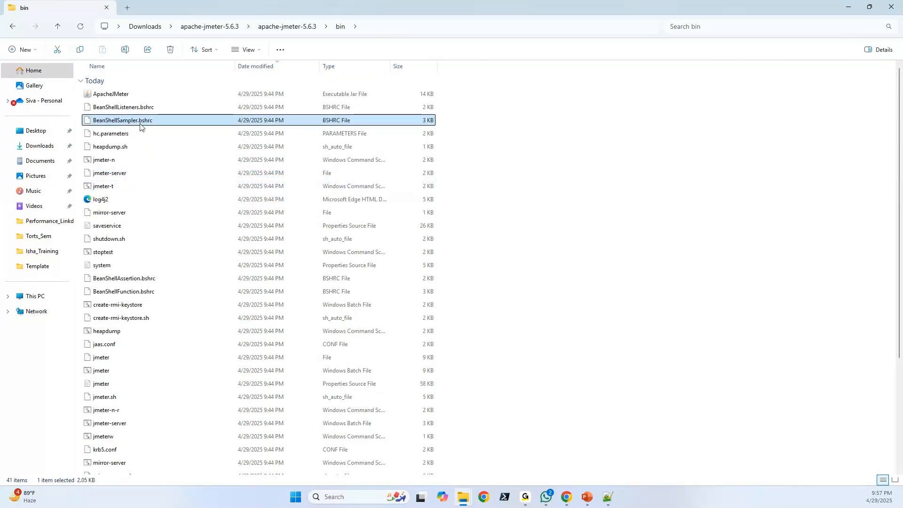
click(102, 148)
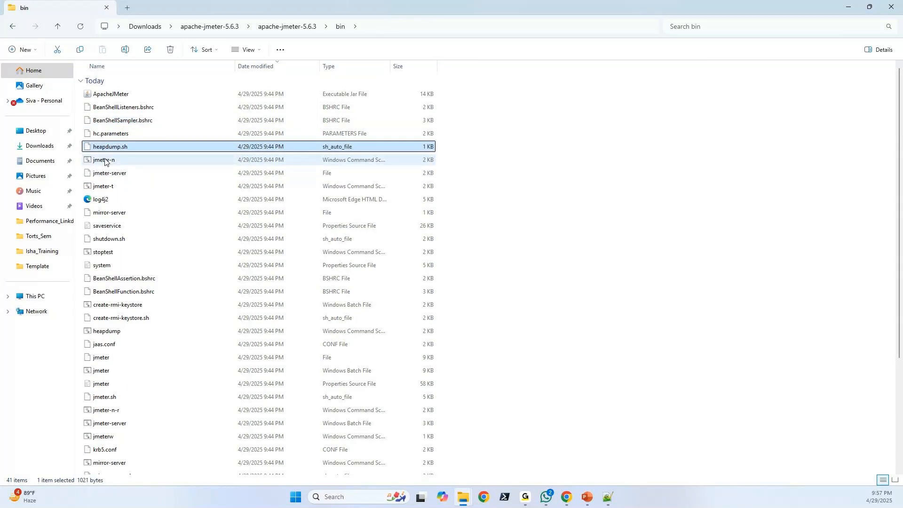
scroll(109, 165, down, 5)
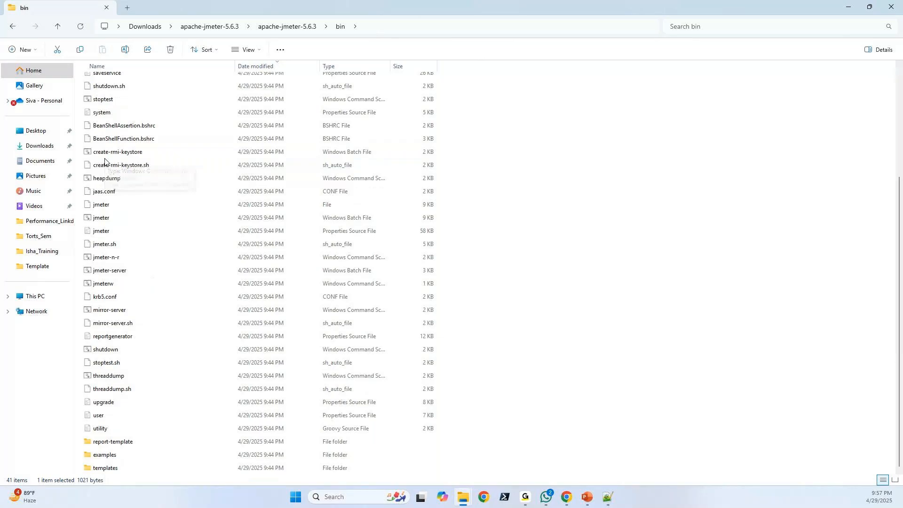
click(183, 271)
scroll(141, 198, up, 1)
scroll(133, 184, down, 1)
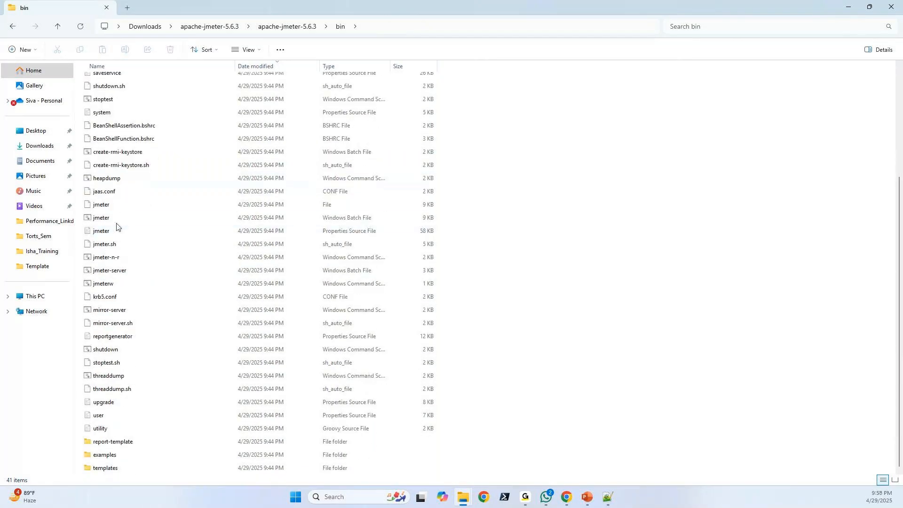
Check the file type and extension of the jmeter Windows batch file in its properties.
click(331, 218)
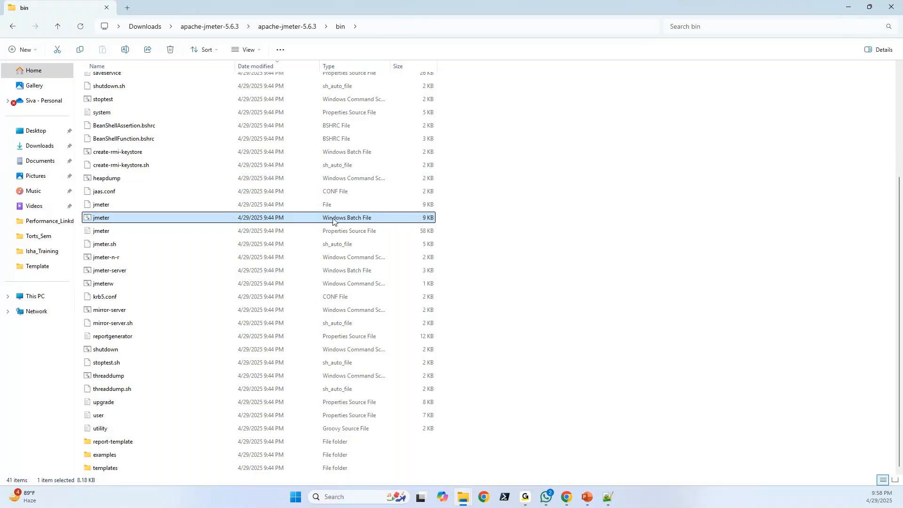
right_click(233, 220)
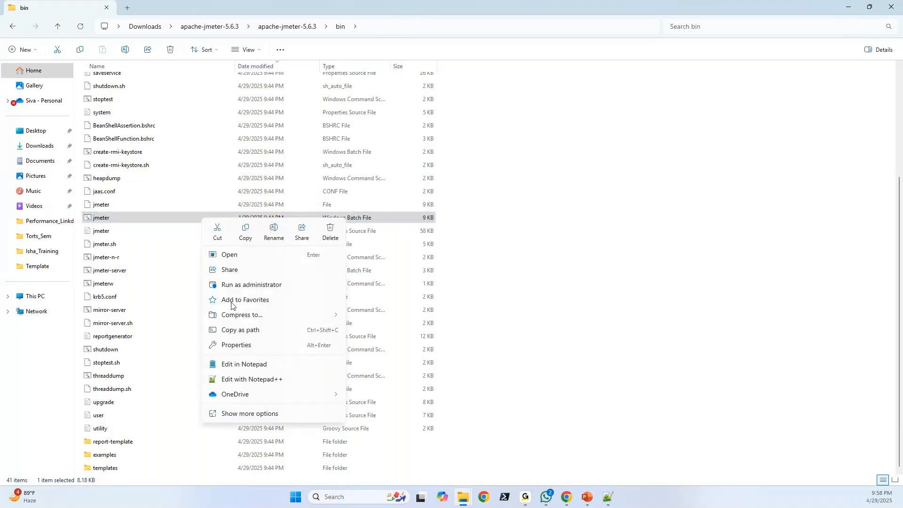
click(242, 415)
click(246, 449)
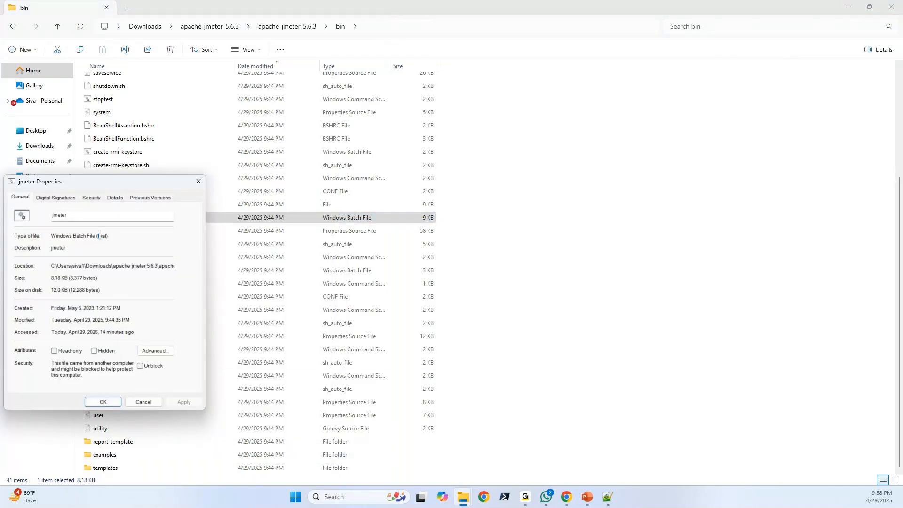
drag(99, 237, 108, 237)
click(172, 222)
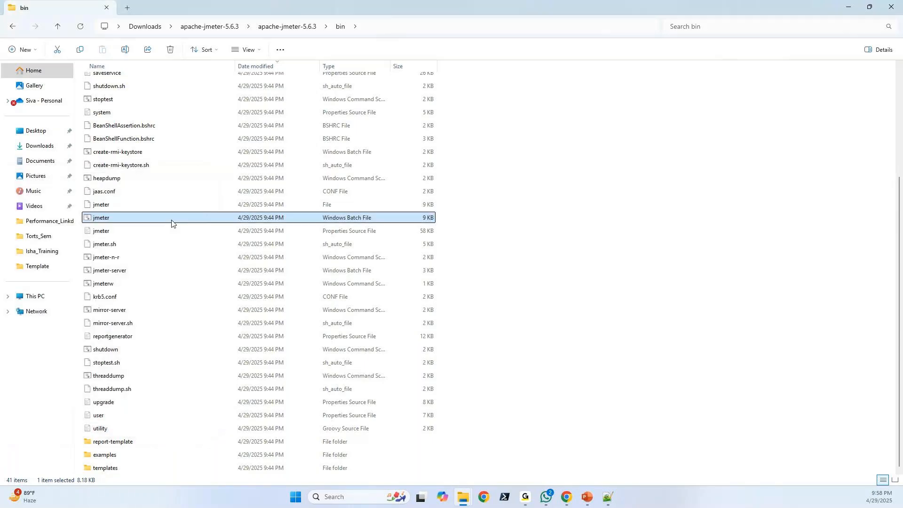
Launch JMeter from the jmeter Windows batch file and shut it down by closing its console window.
double_click(109, 219)
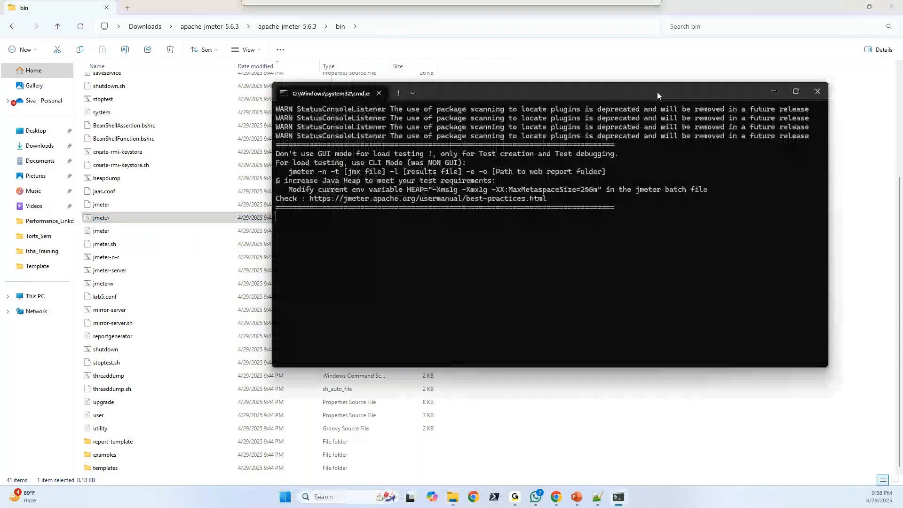
drag(657, 92, 568, 88)
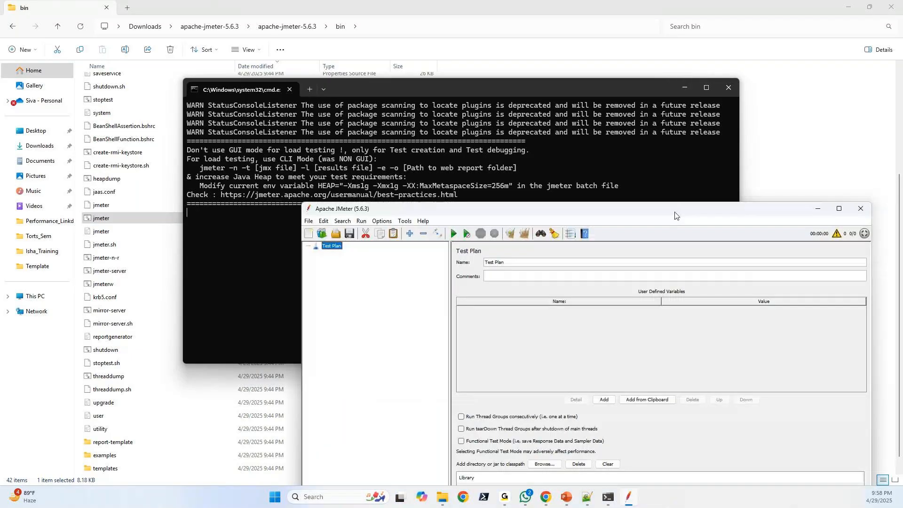
click(728, 88)
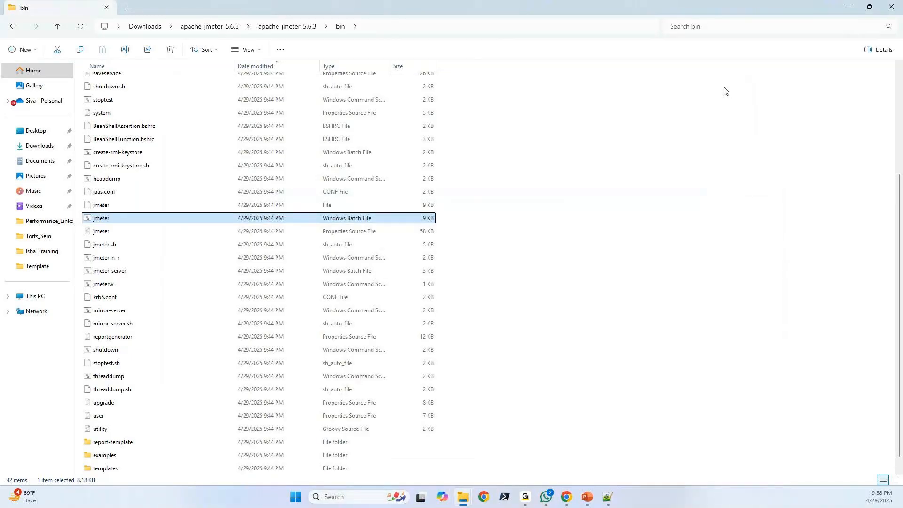
Start JMeter again from the jmeter Windows batch file and maximise its window.
double_click(274, 217)
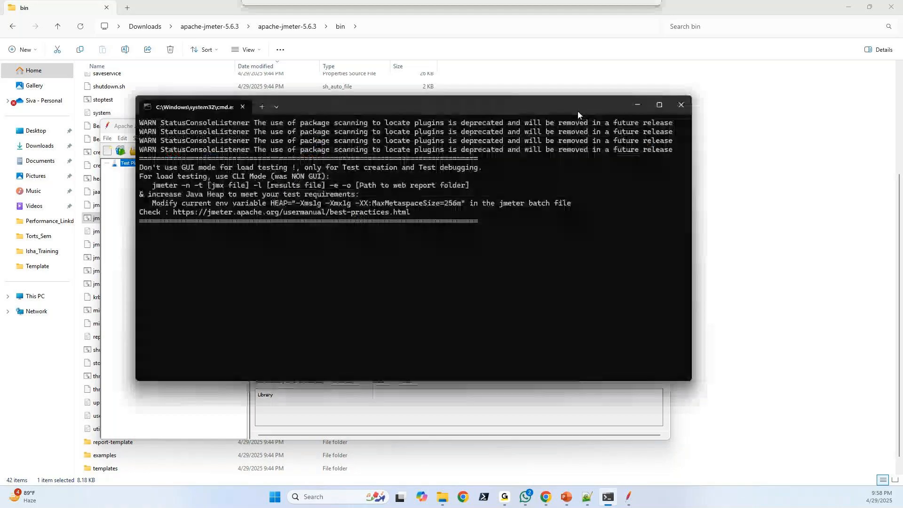
click(640, 91)
click(638, 125)
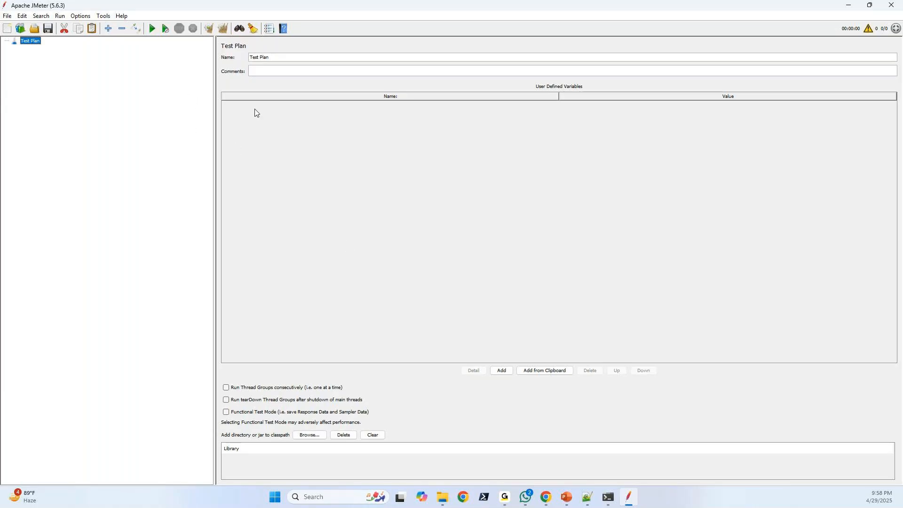
Enlarge the JMeter interface by zooming in three times.
click(81, 17)
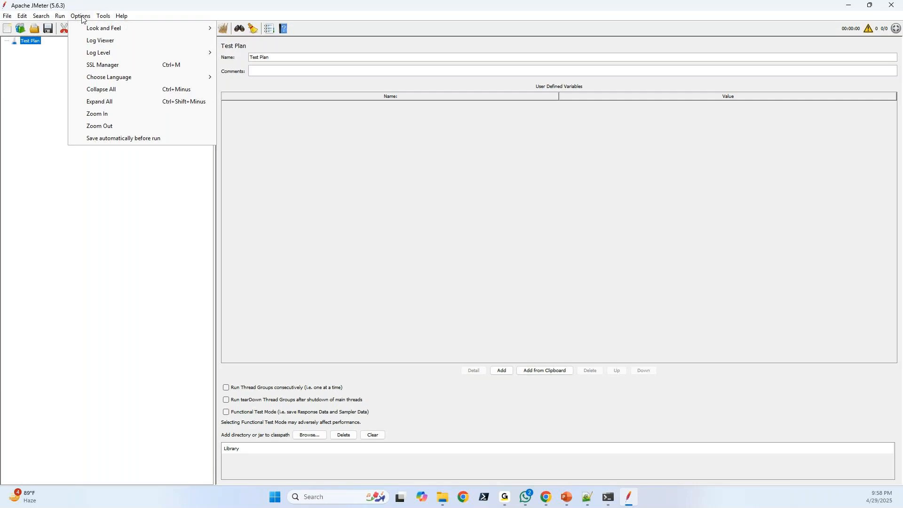
click(56, 205)
click(6, 16)
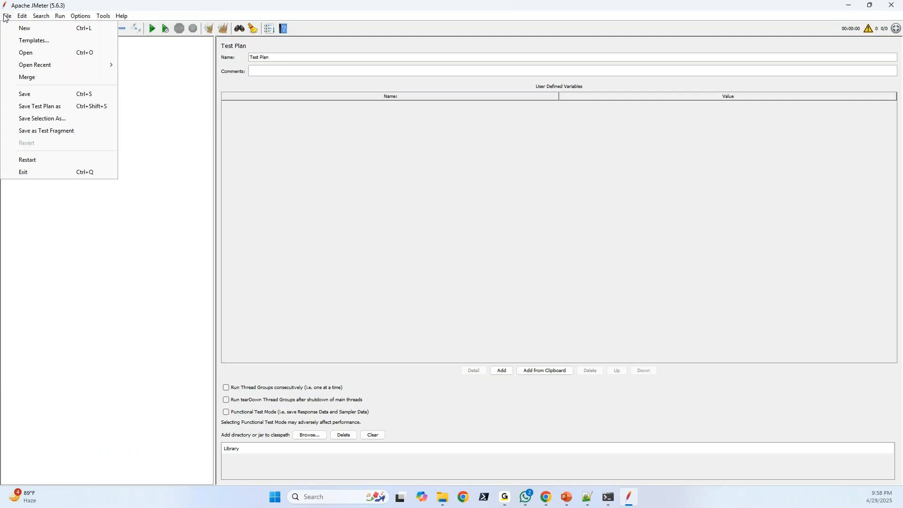
mouse_move(81, 16)
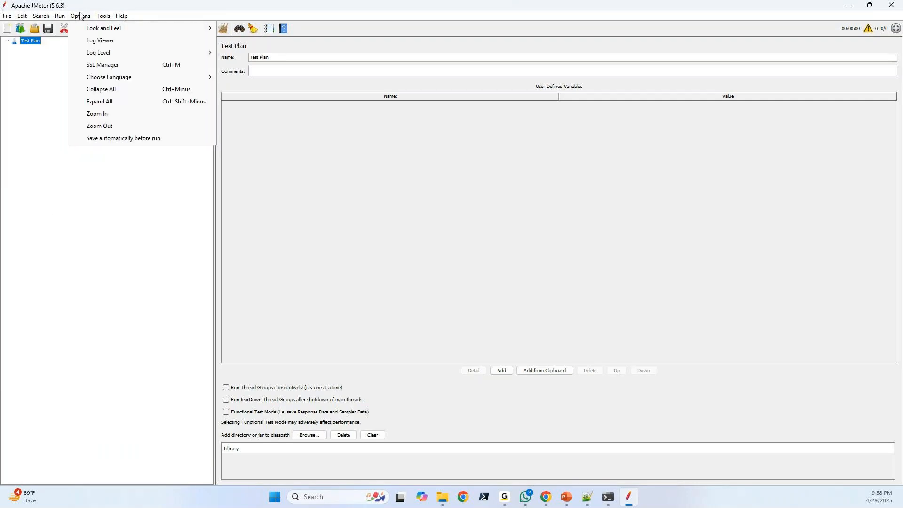
click(109, 114)
click(95, 17)
click(117, 120)
click(94, 17)
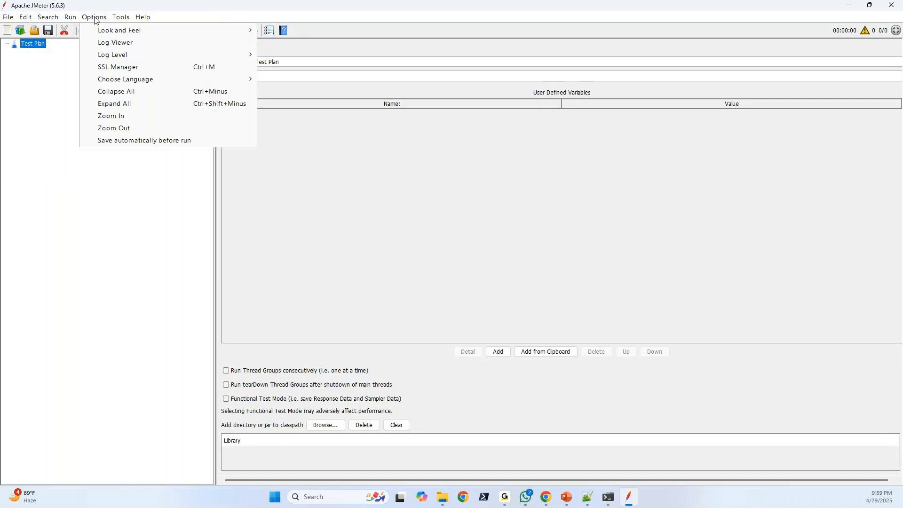
click(125, 115)
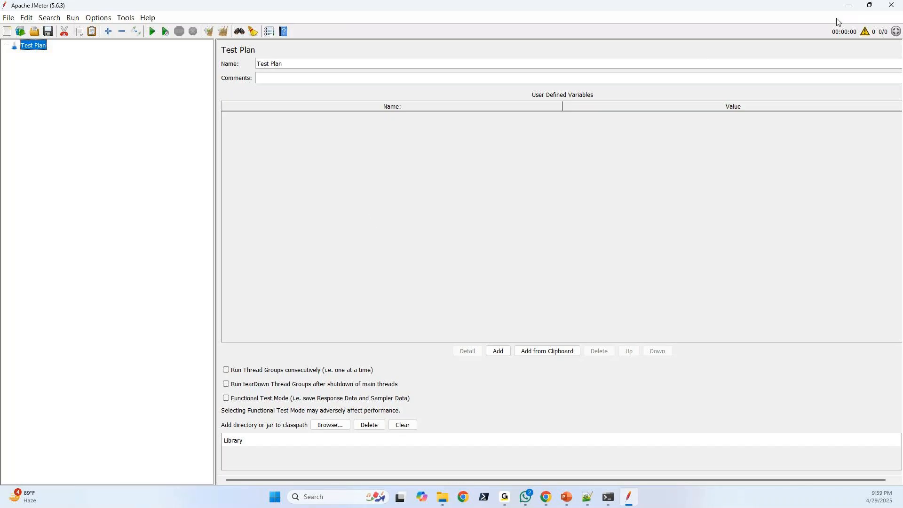
Minimise JMeter, start a second instance from the jmeter Windows batch file, and close that instance.
click(854, 8)
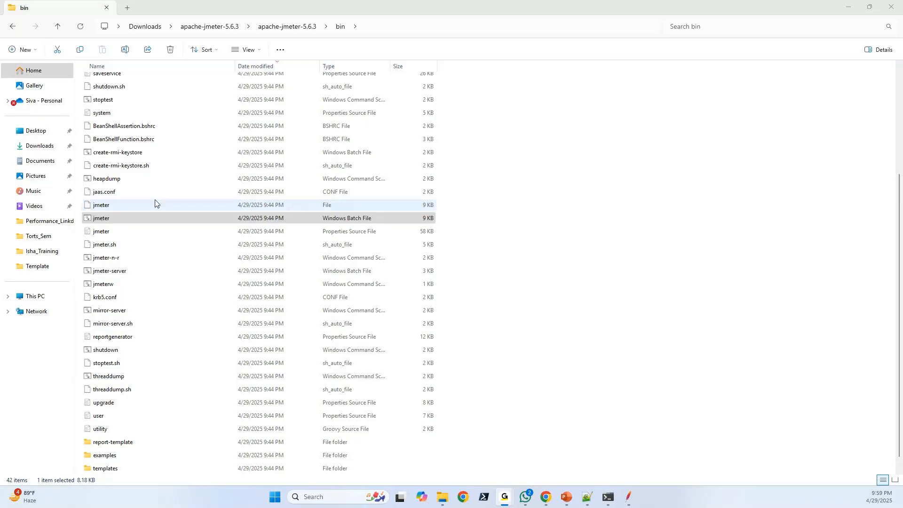
click(110, 218)
double_click(112, 220)
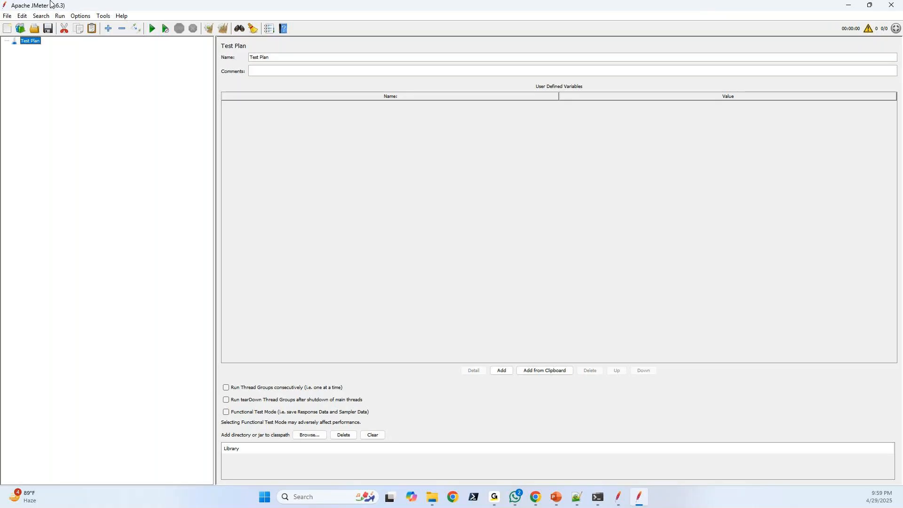
double_click(831, 7)
click(840, 73)
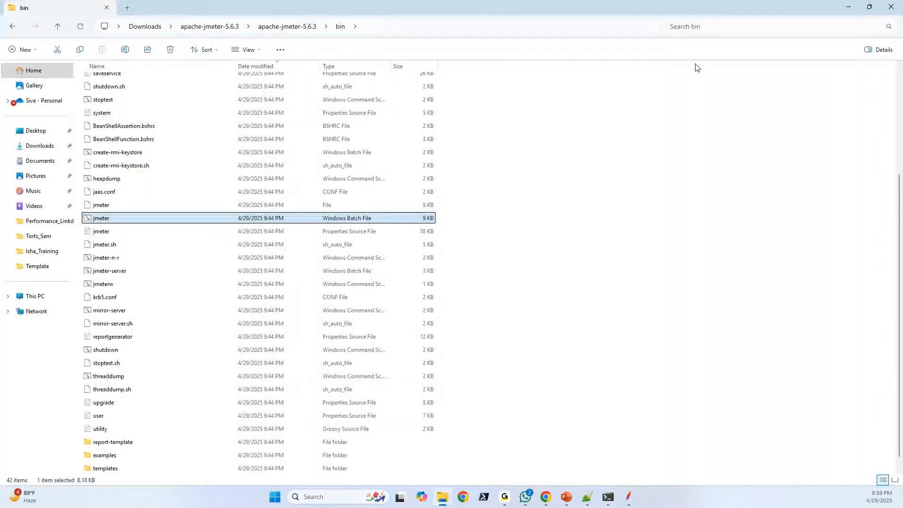
Go back from the bin folder to the inner apache-jmeter-5.6.3 folder.
scroll(230, 311, up, 4)
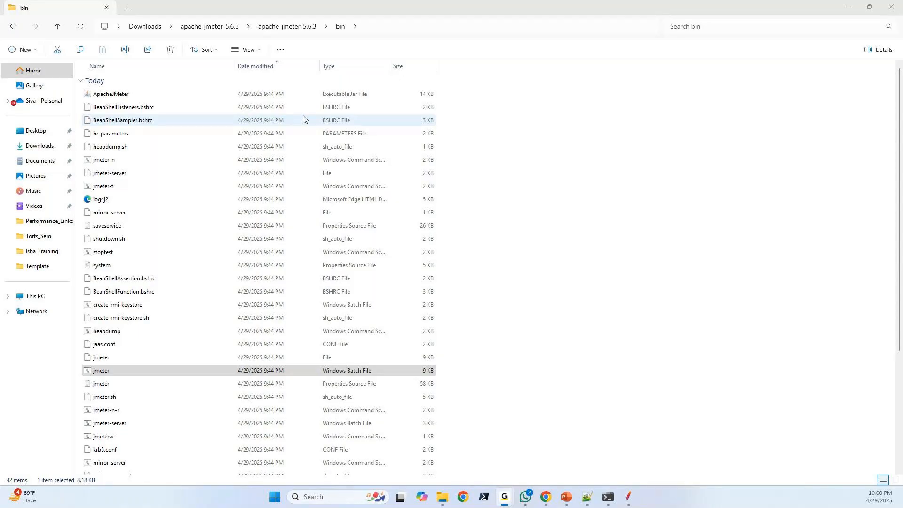
click(12, 27)
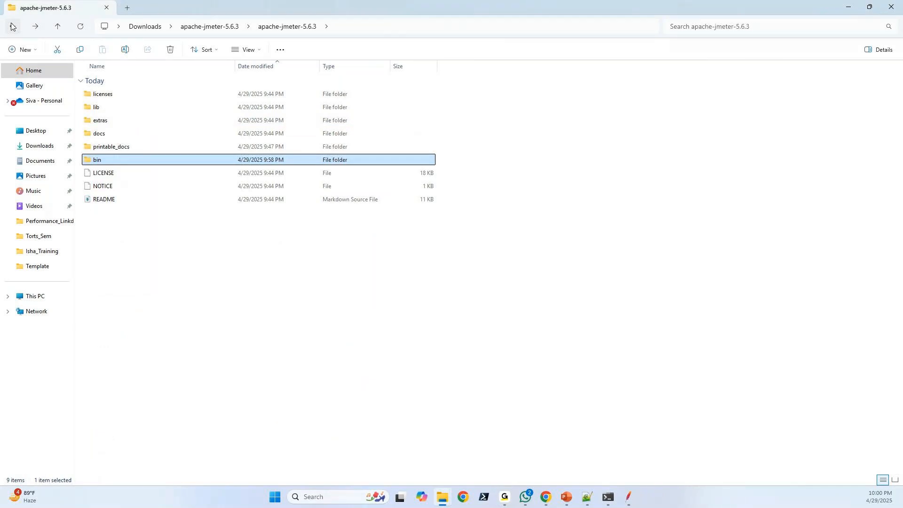
Open the bin folder and check the jmeter Windows batch file's type and location in its properties, closing them when done.
double_click(103, 163)
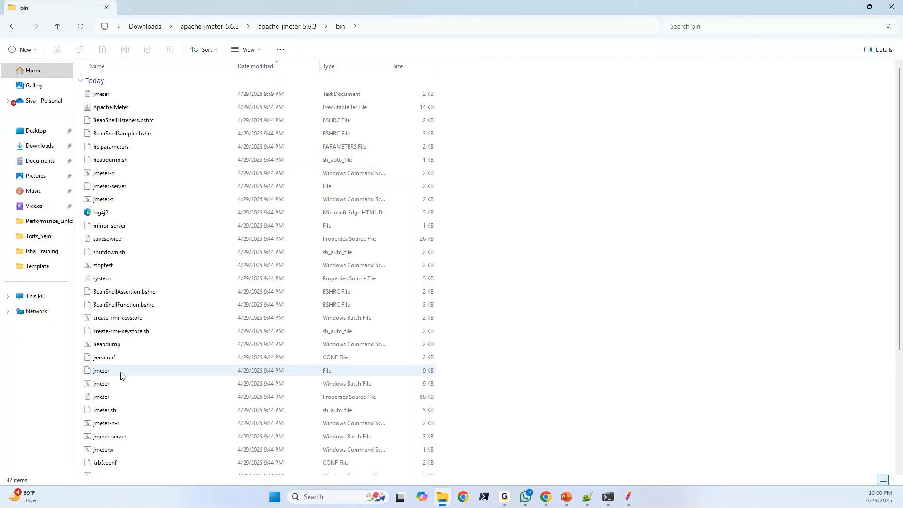
click(112, 384)
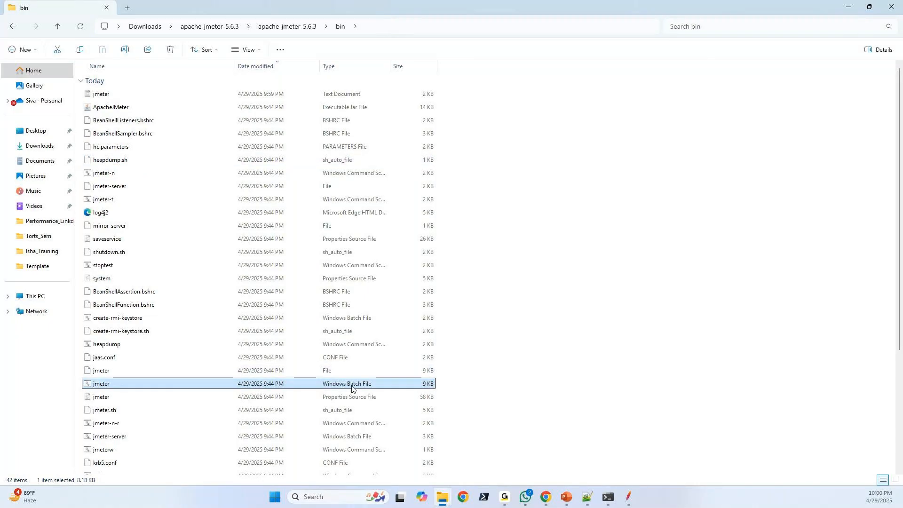
right_click(104, 387)
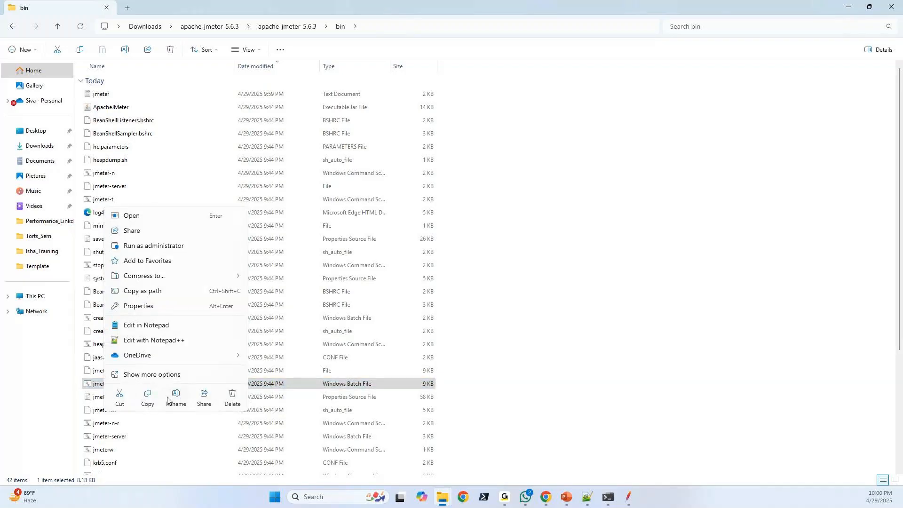
click(157, 379)
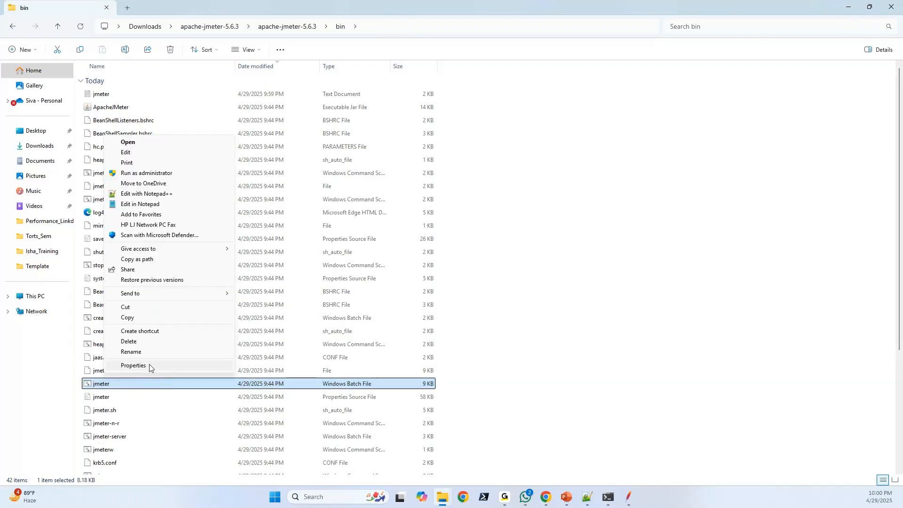
click(150, 366)
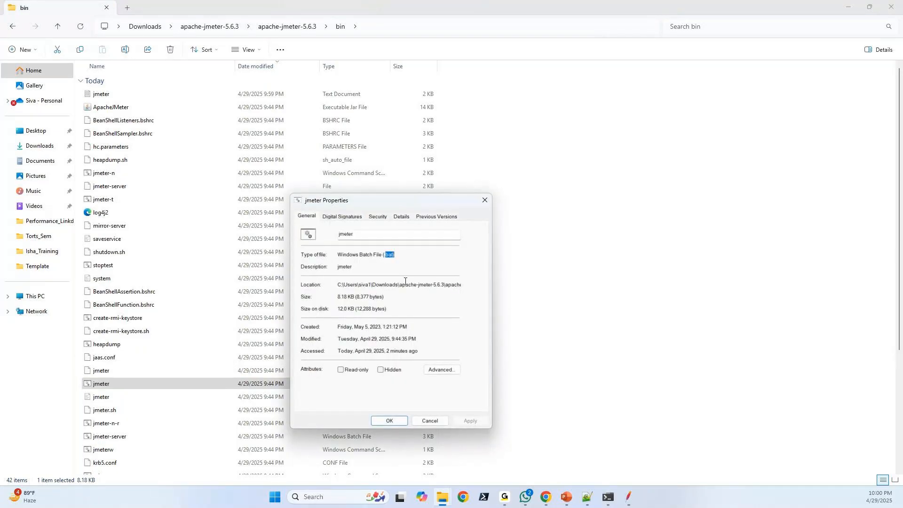
drag(408, 285, 484, 280)
drag(396, 255, 376, 254)
click(483, 202)
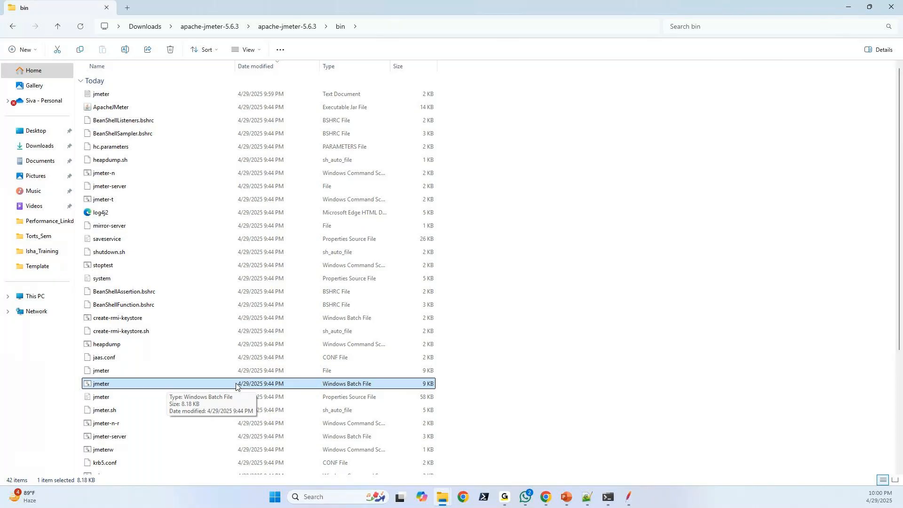
Compare the plain jmeter file's entry with the jmeter Windows batch file, leaving the batch file selected.
click(125, 373)
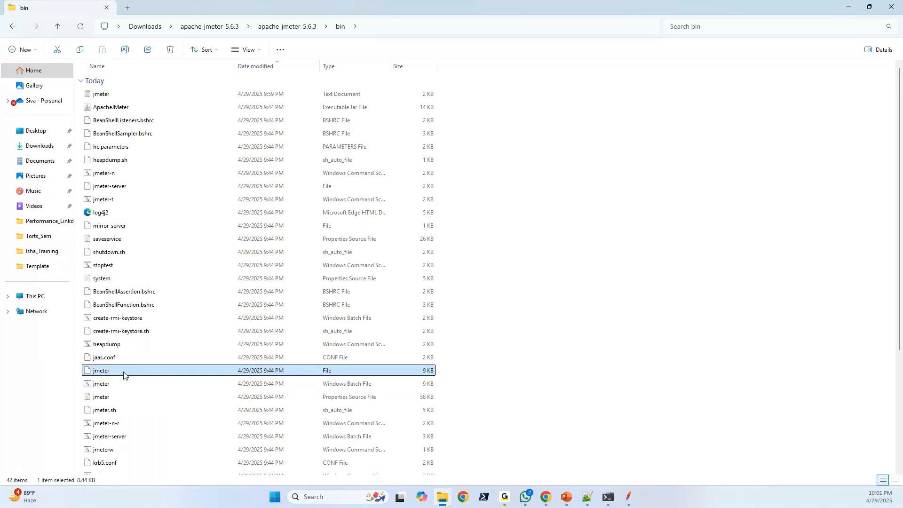
click(119, 384)
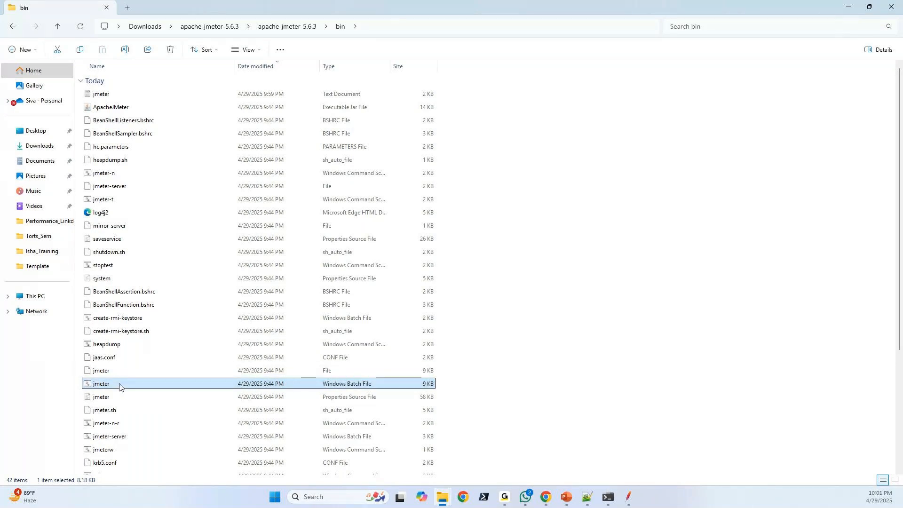